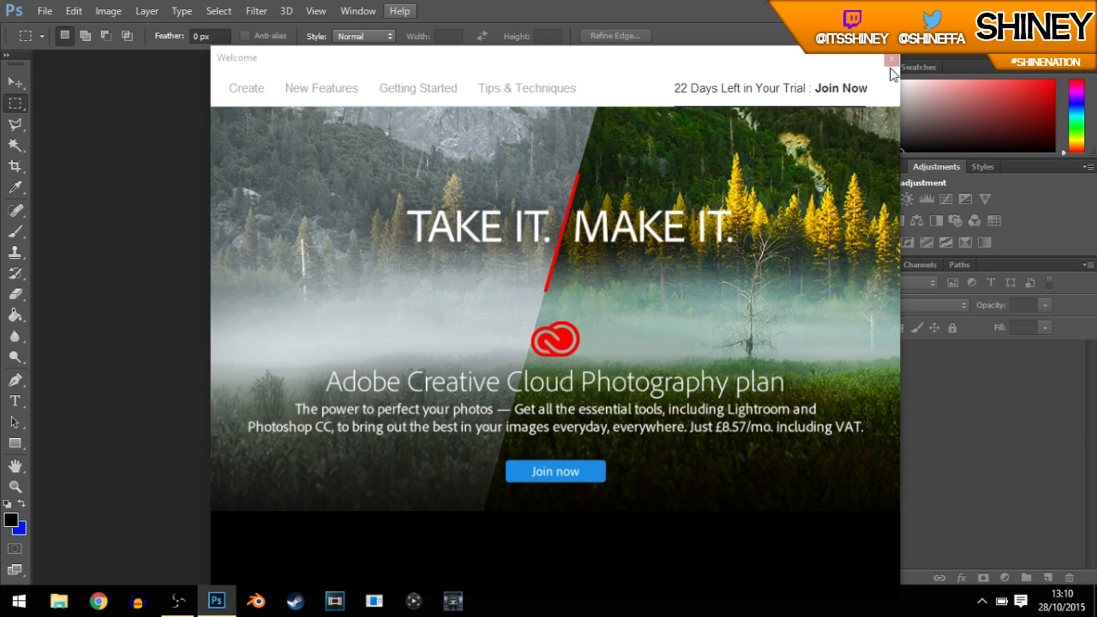
Step: Close the welcome window and start a new document with a width of 1280 and a height of 720 pixels
left_click(892, 61)
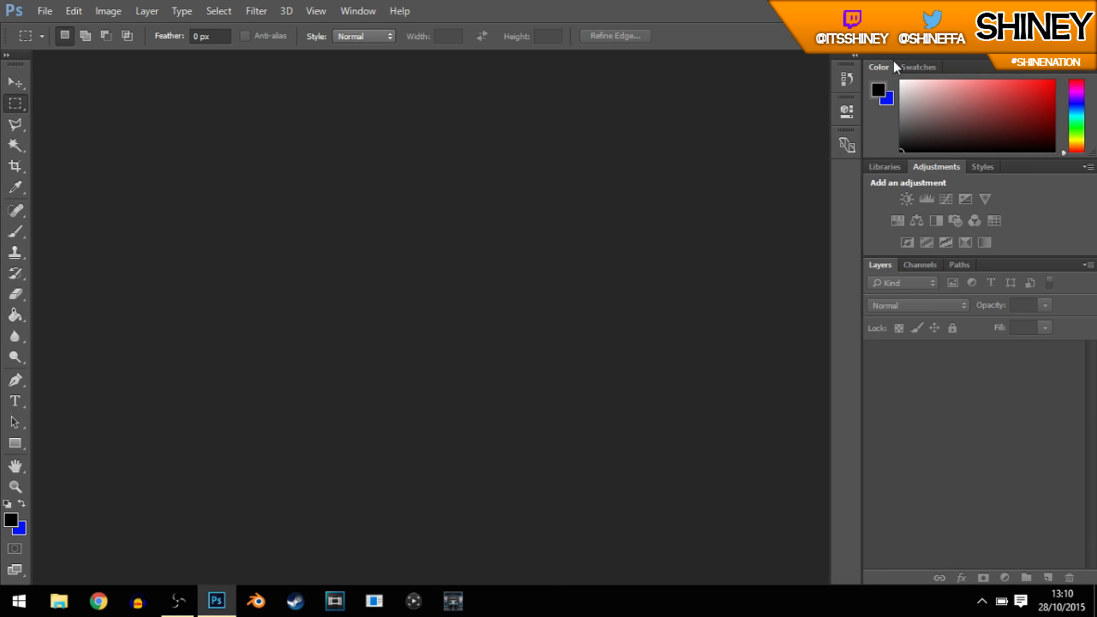
left_click(51, 10)
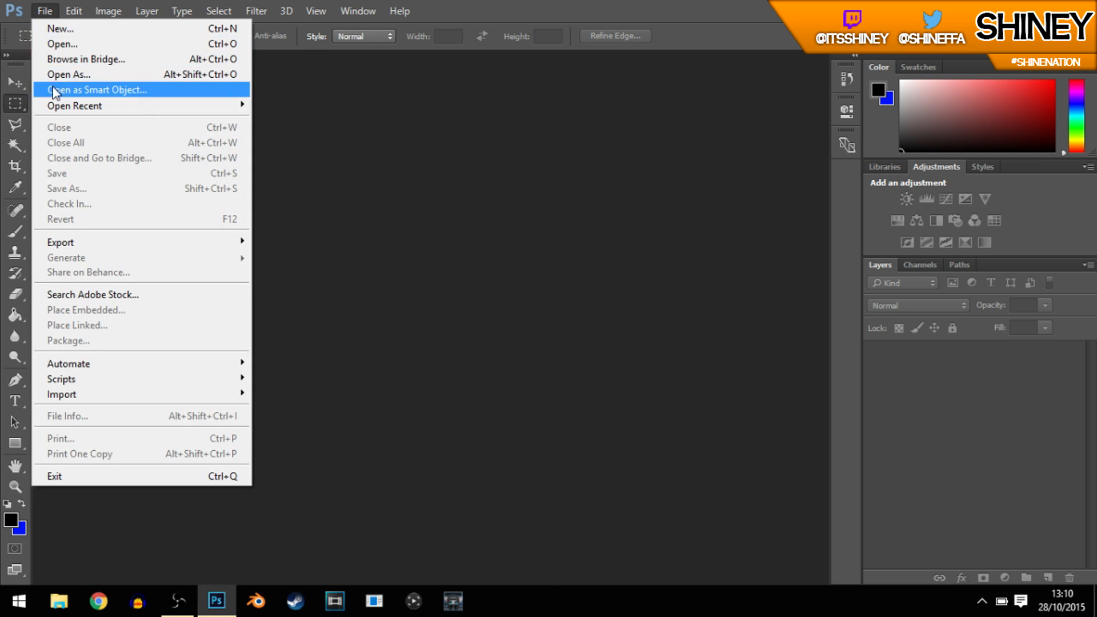
left_click(560, 2)
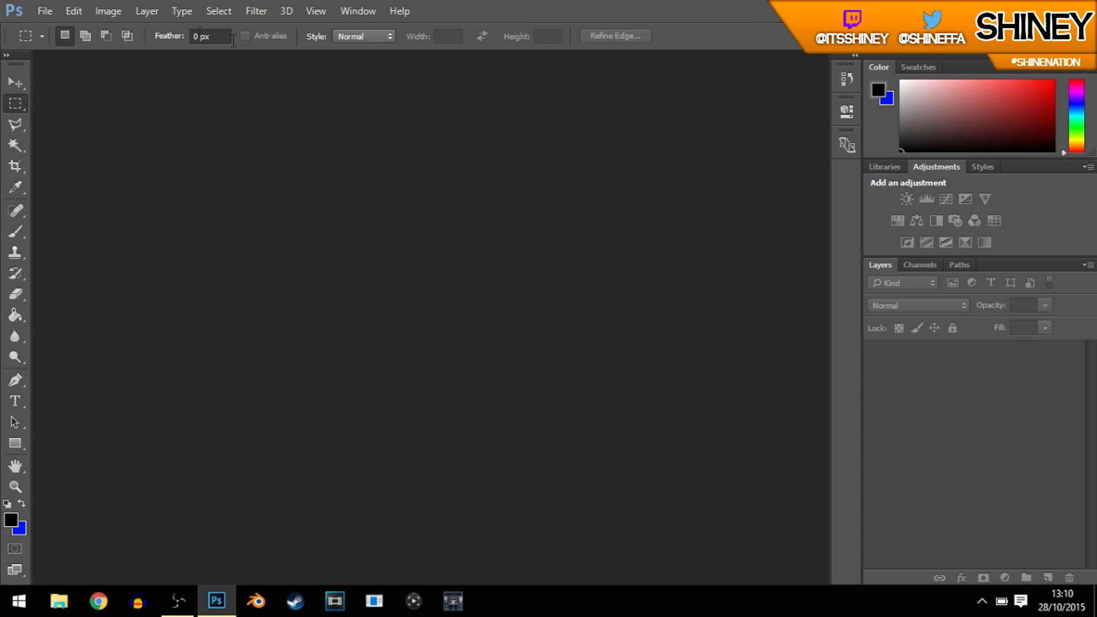
left_click(55, 3)
left_click(49, 27)
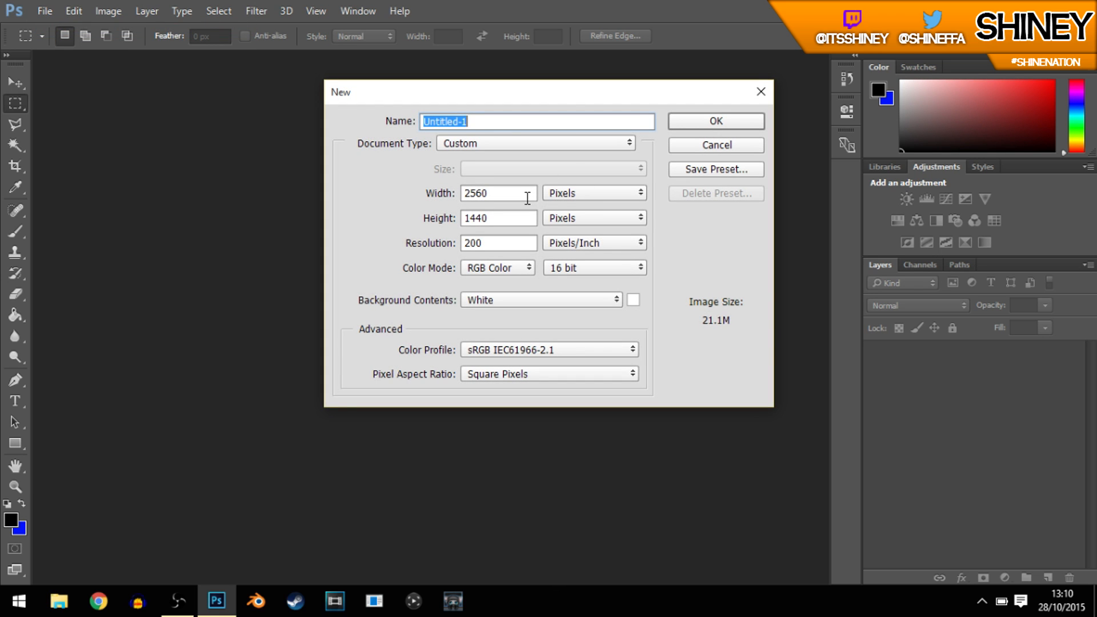
double_click(527, 198)
type("1280")
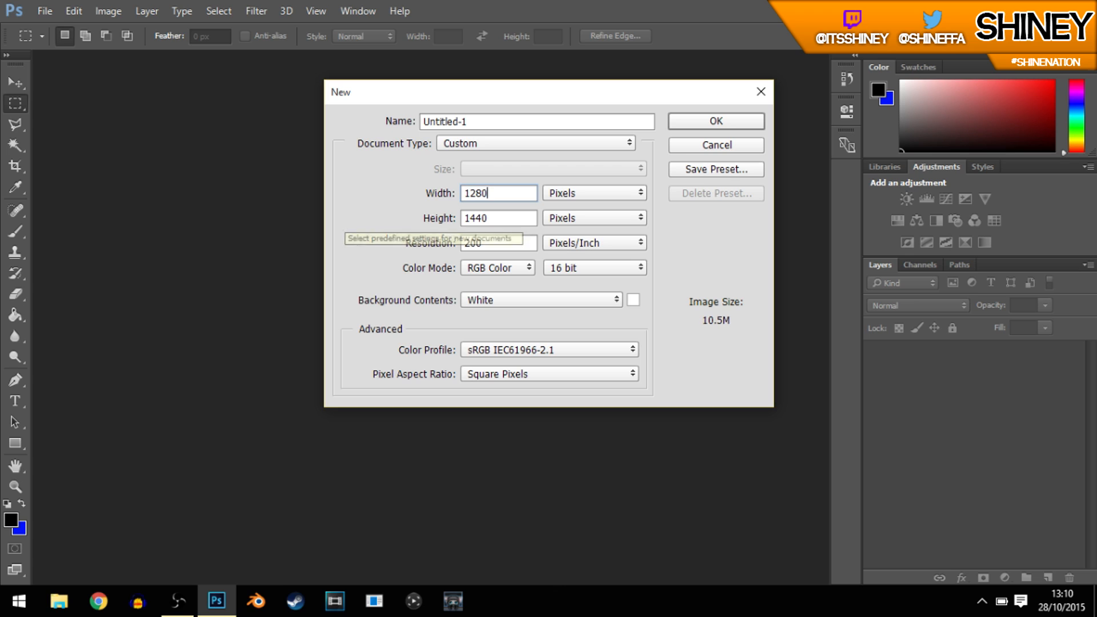
key("Tab")
type("720")
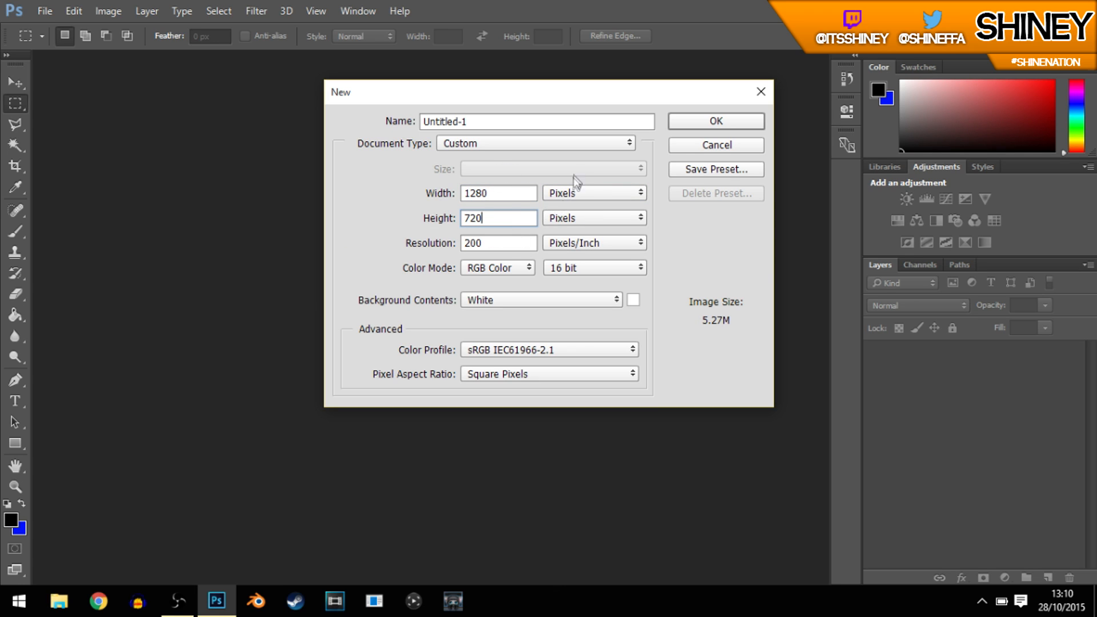
Step: Set the new document's resolution to 200 pixels/inch with 16 bit RGB colour and create it
left_click(641, 242)
left_click(625, 270)
left_click_drag(516, 245, 380, 236)
type("20")
left_click(630, 265)
left_click(514, 288)
left_click(687, 121)
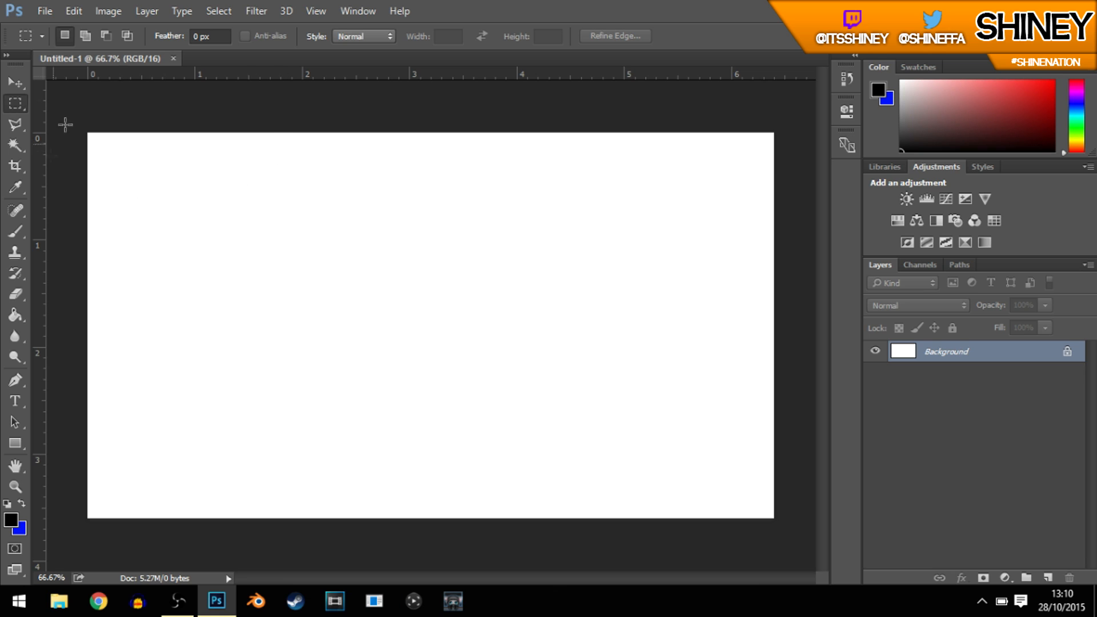
Step: Unlock the white Background layer so it can be edited
left_click(10, 84)
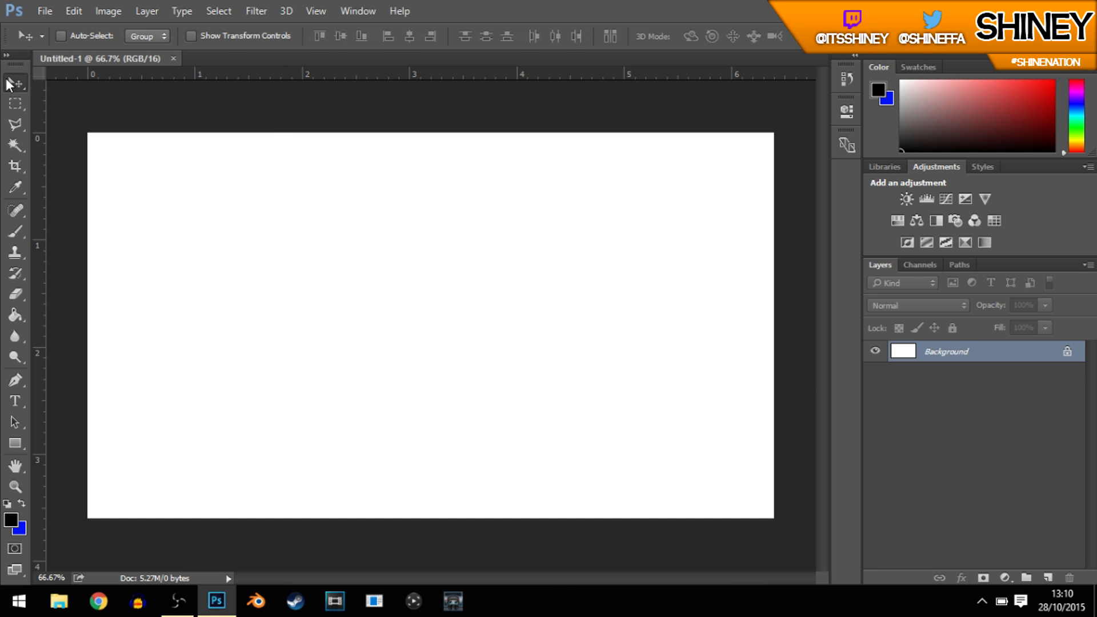
left_click(1066, 354)
double_click(1051, 352)
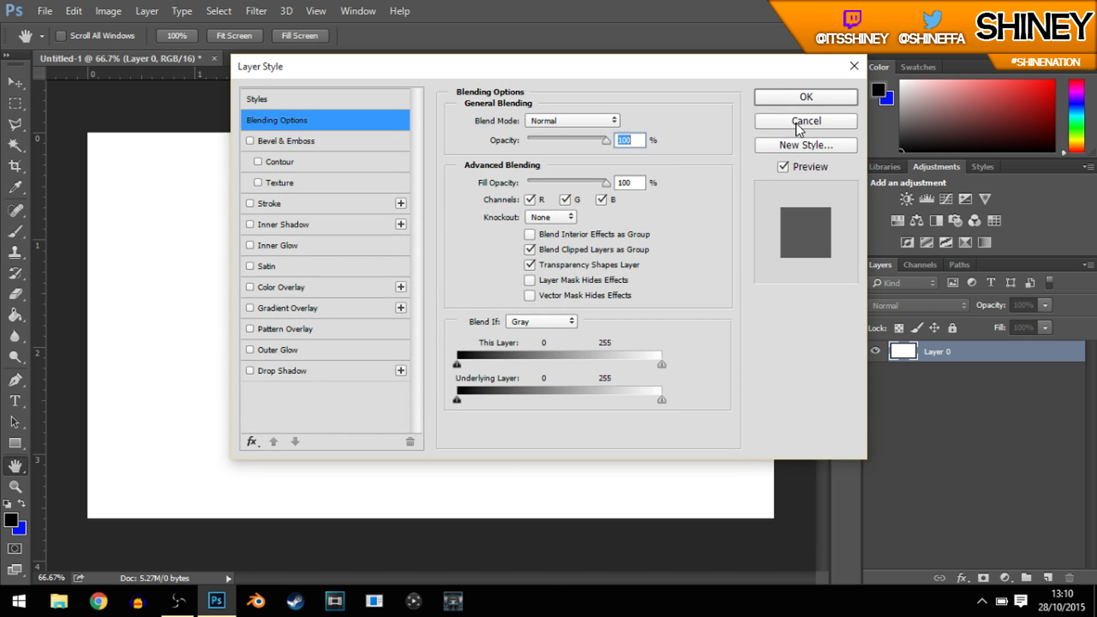
left_click(804, 121)
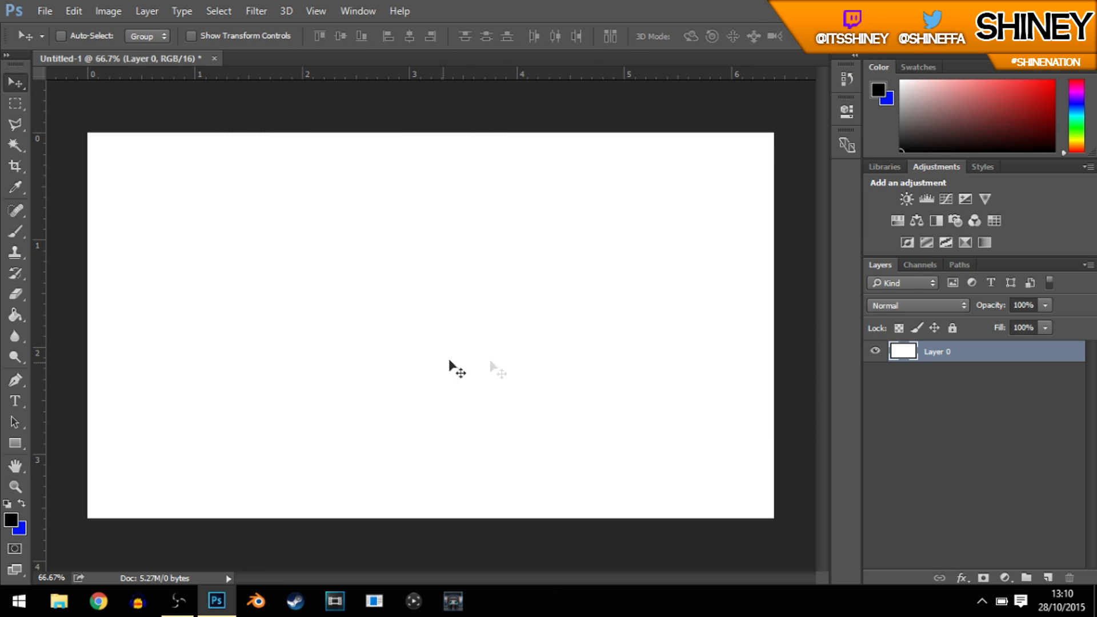
Step: Add a Gradient Overlay effect to the unlocked background layer
double_click(1077, 363)
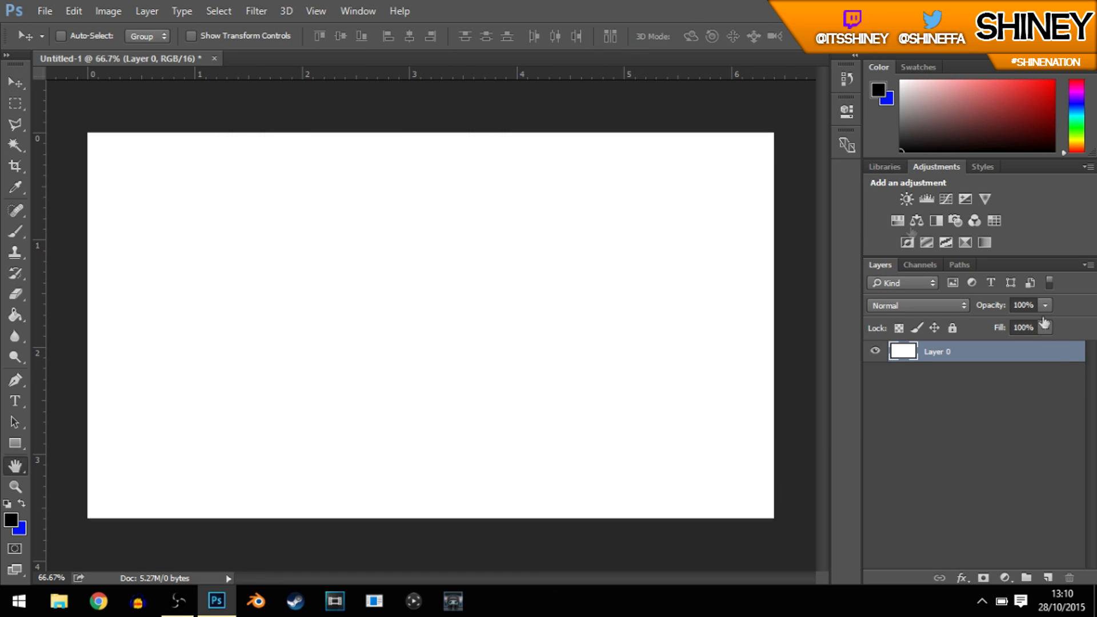
left_click_drag(660, 80, 728, 92)
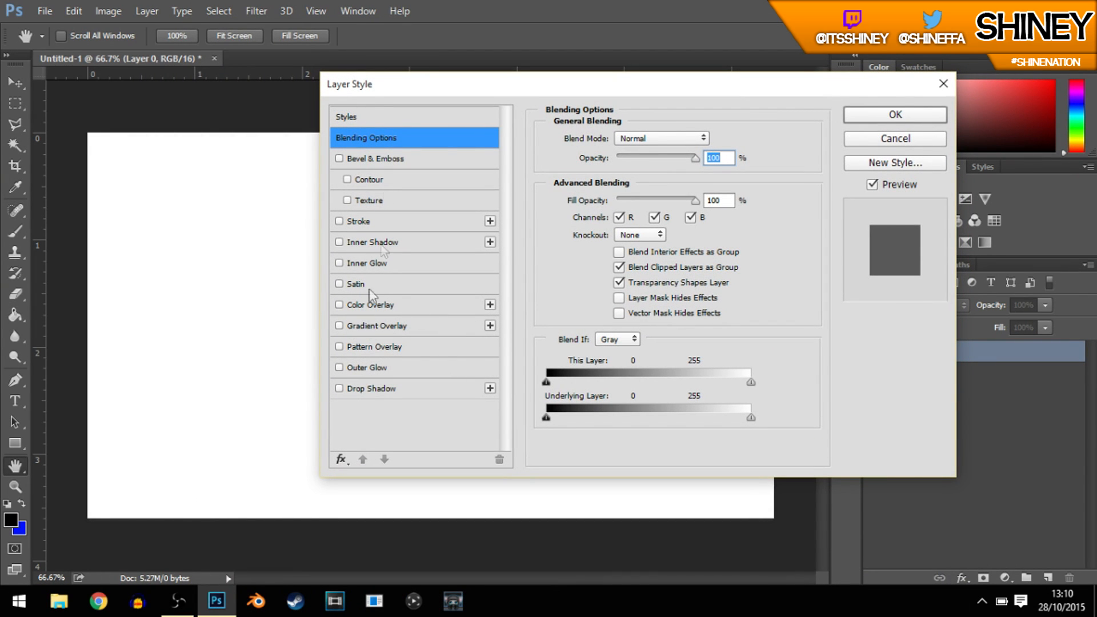
left_click(379, 327)
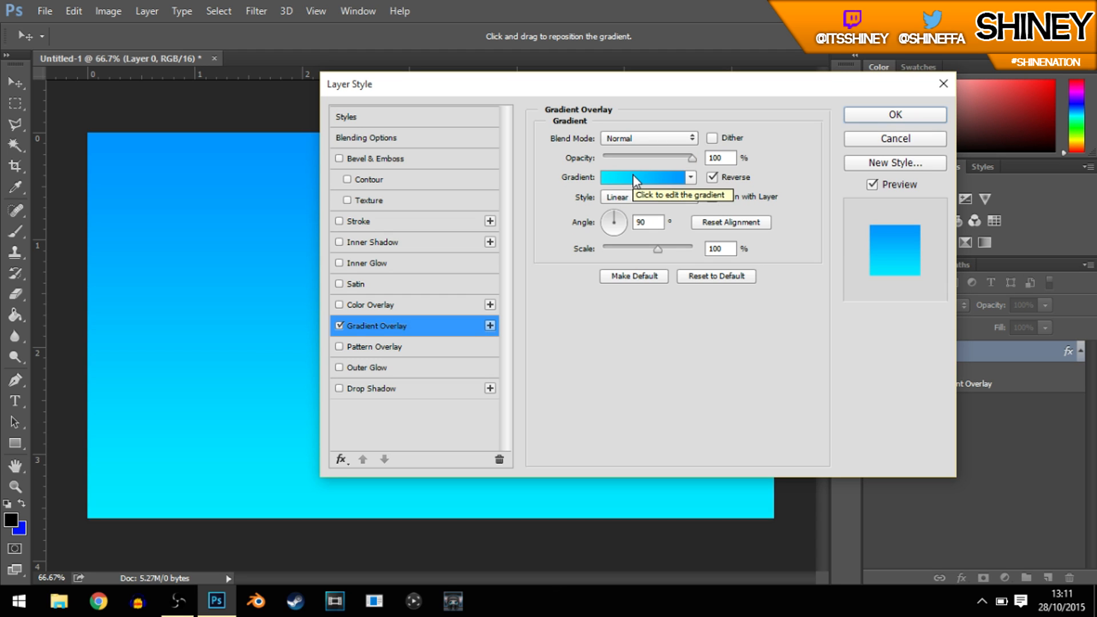
Step: Recolour the overlay gradient's cyan stop to bright green 18ff00 and apply the layer style
left_click(653, 179)
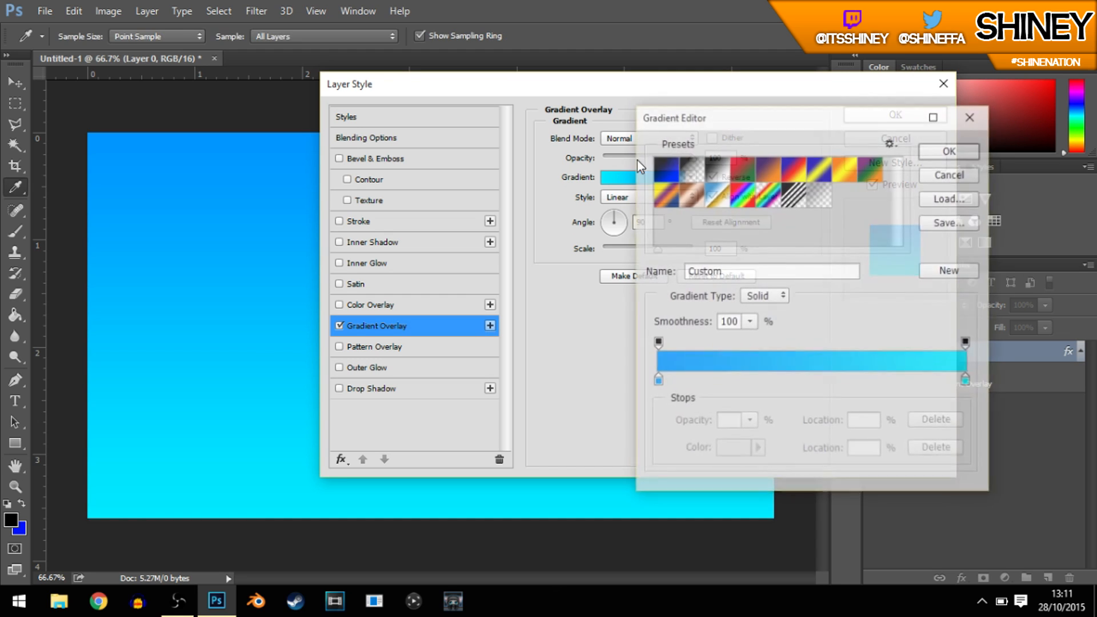
double_click(967, 382)
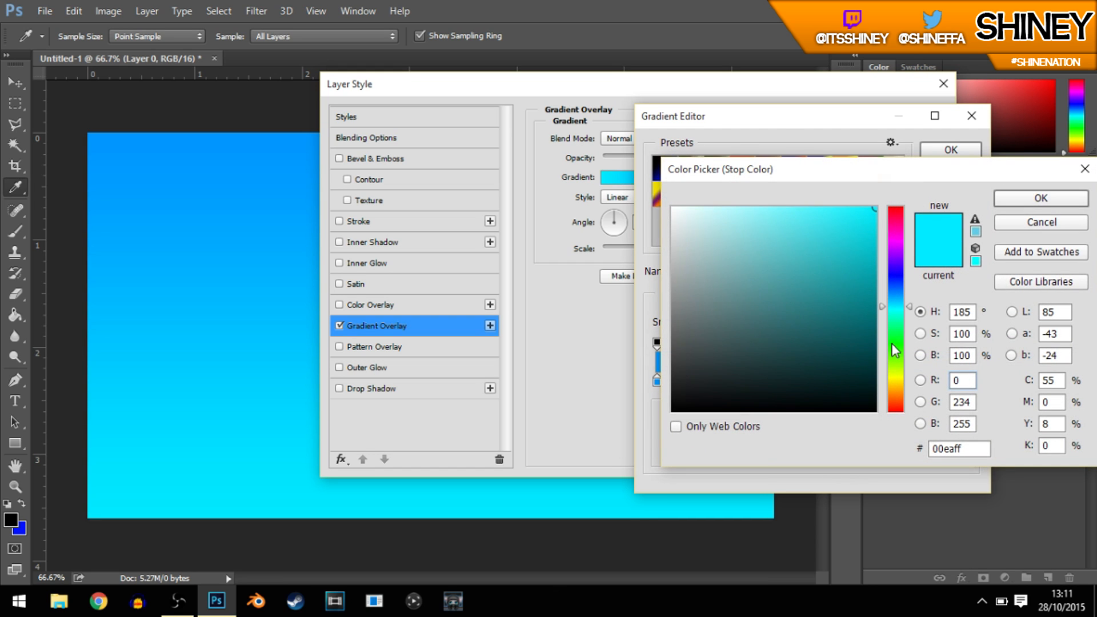
left_click(892, 345)
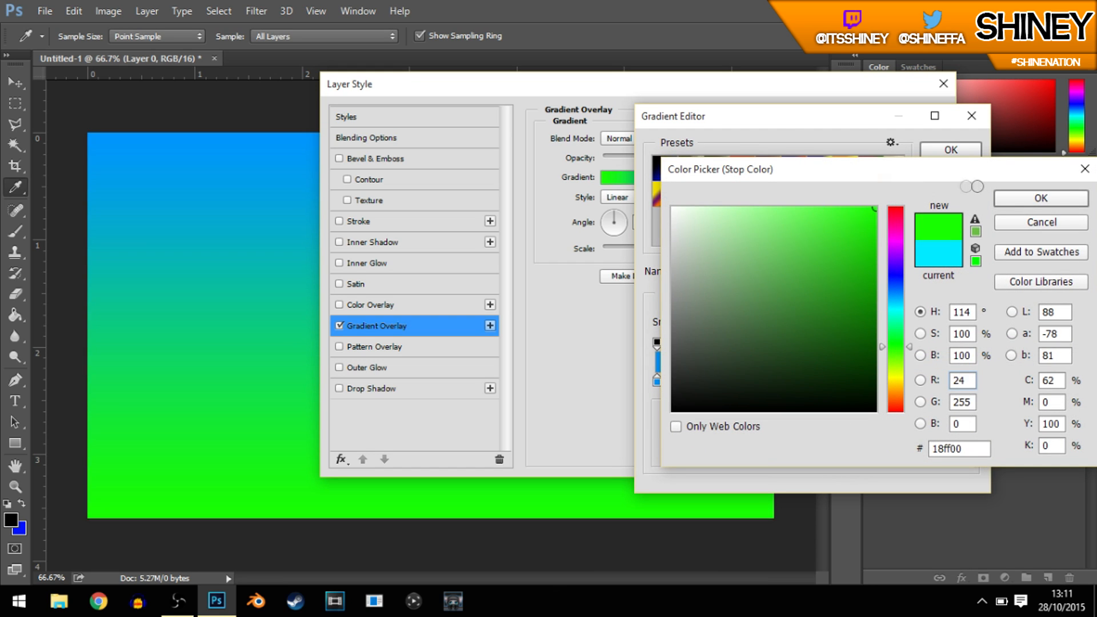
left_click(1011, 198)
left_click_drag(766, 116, 560, 126)
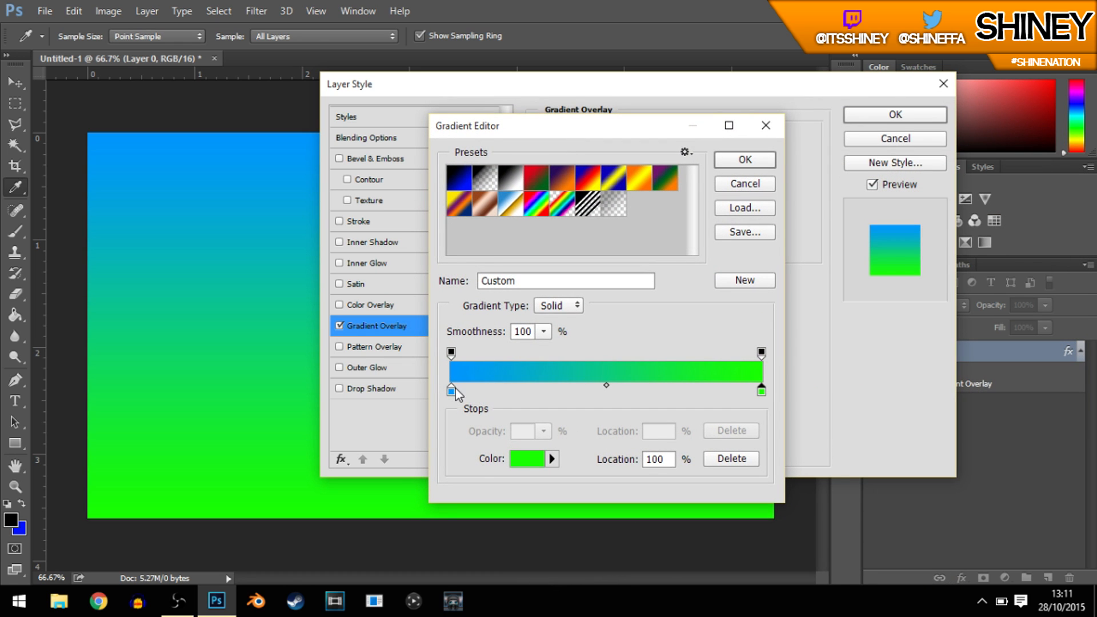
left_click(745, 159)
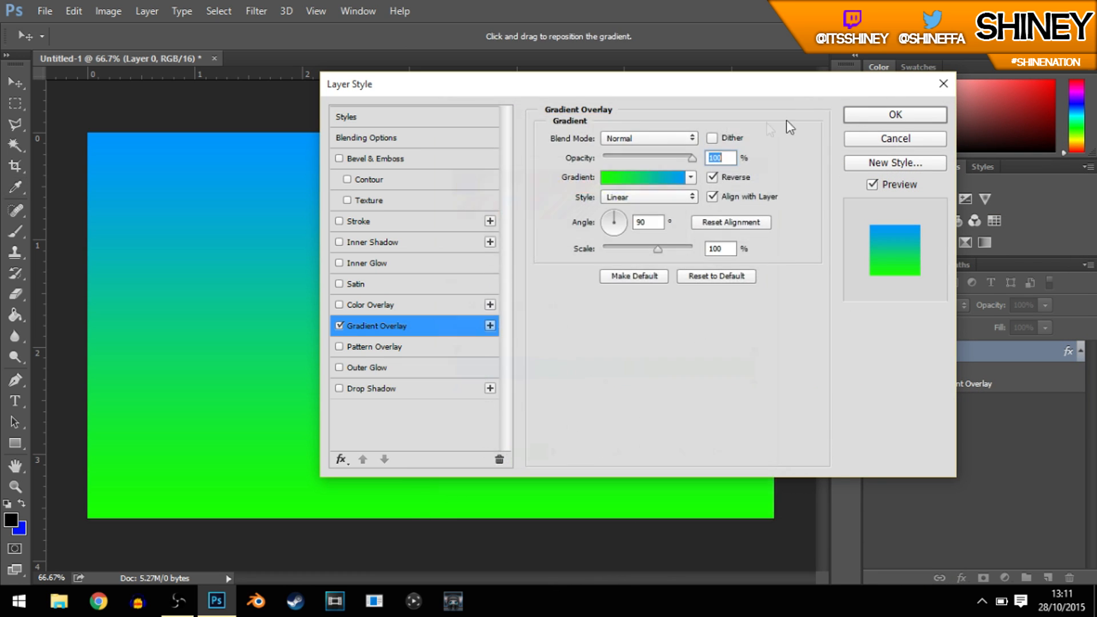
left_click(868, 110)
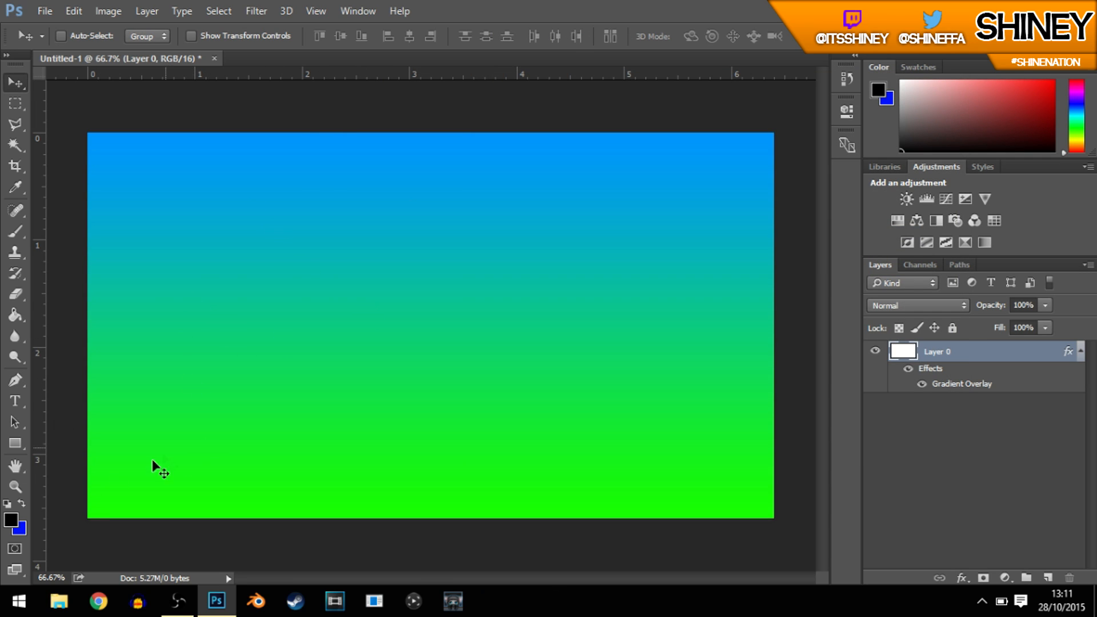
Step: Add the title text "HIDE AND SEEK" and move it to the upper centre of the canvas
left_click(15, 401)
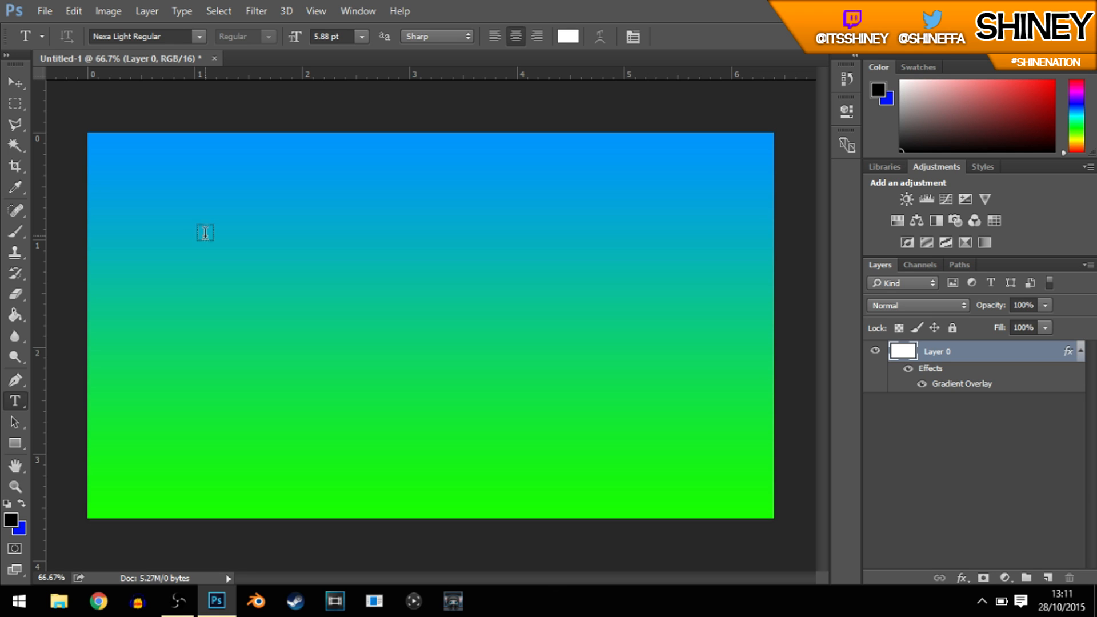
left_click(217, 260)
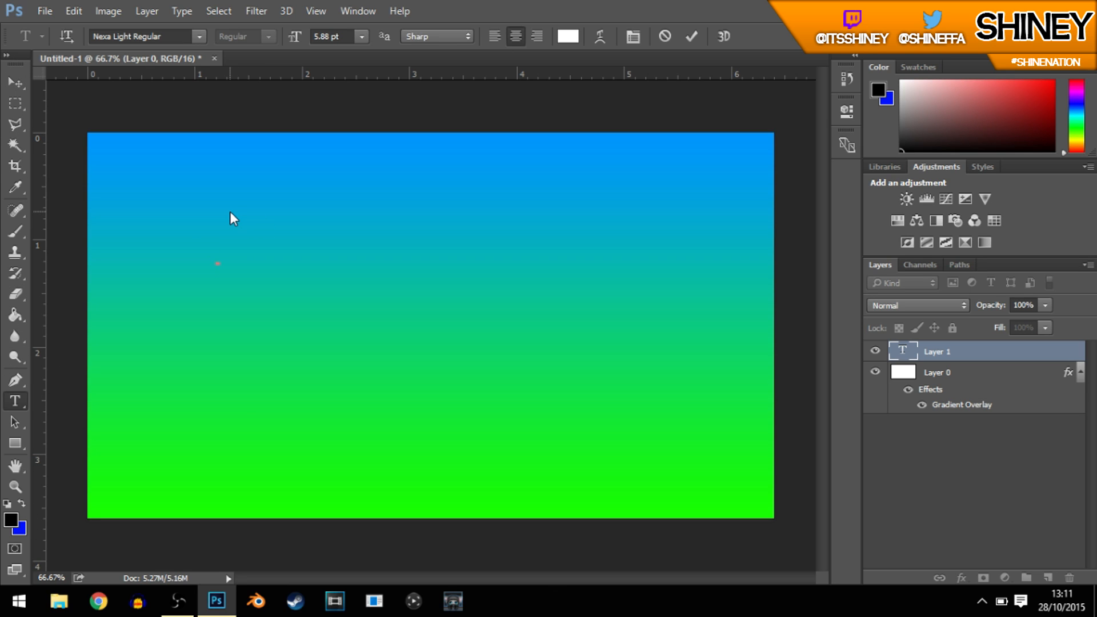
type("HIDE AN")
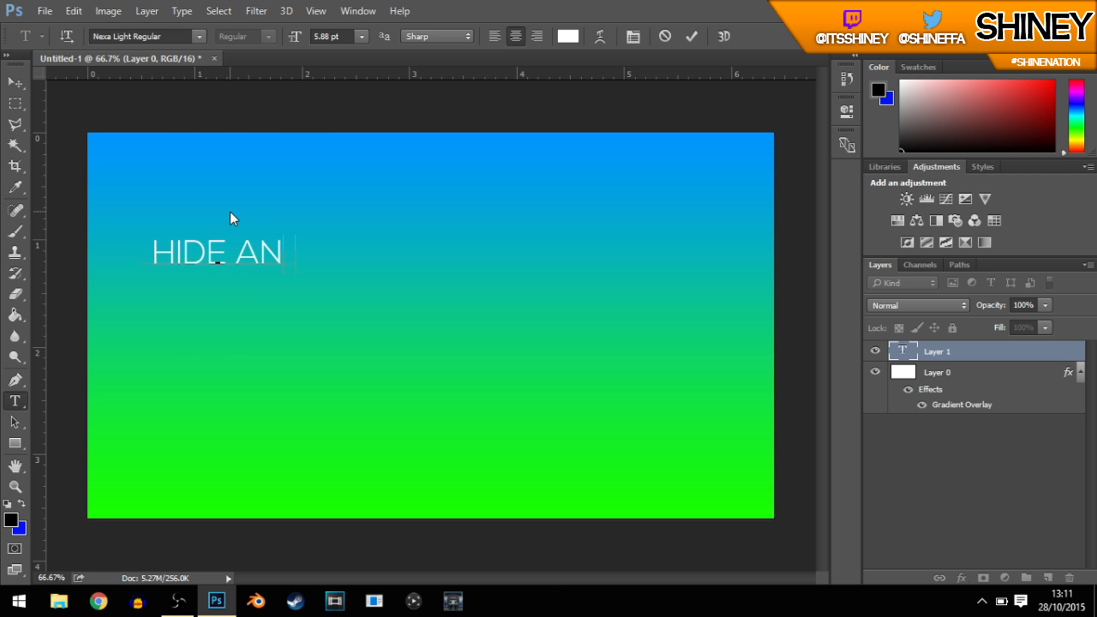
type("D SEEK")
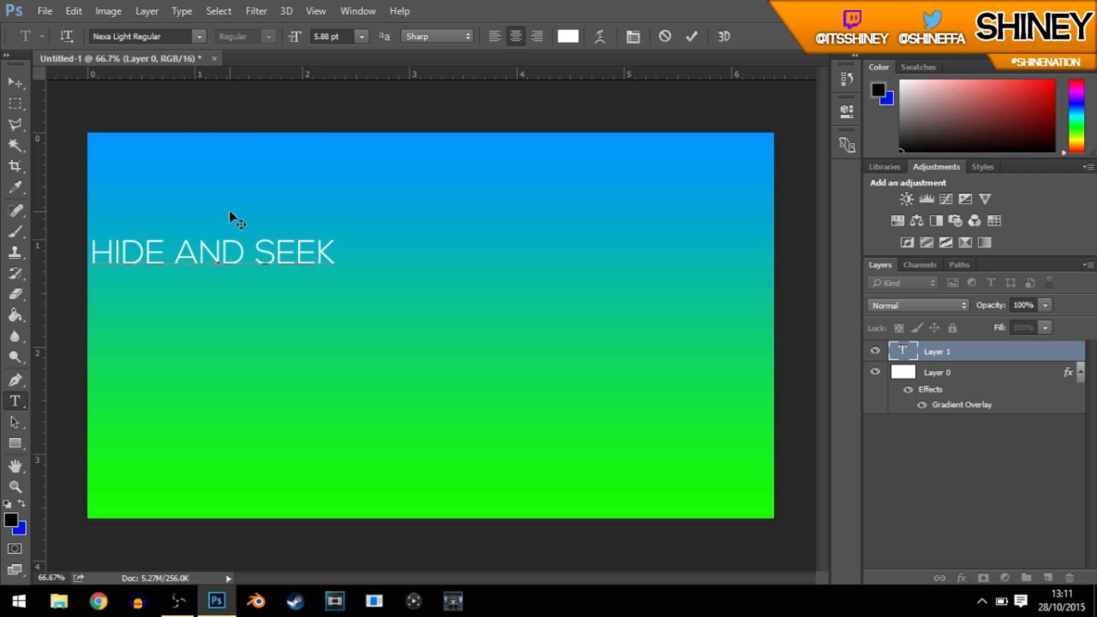
left_click(14, 83)
left_click_drag(363, 312, 576, 227)
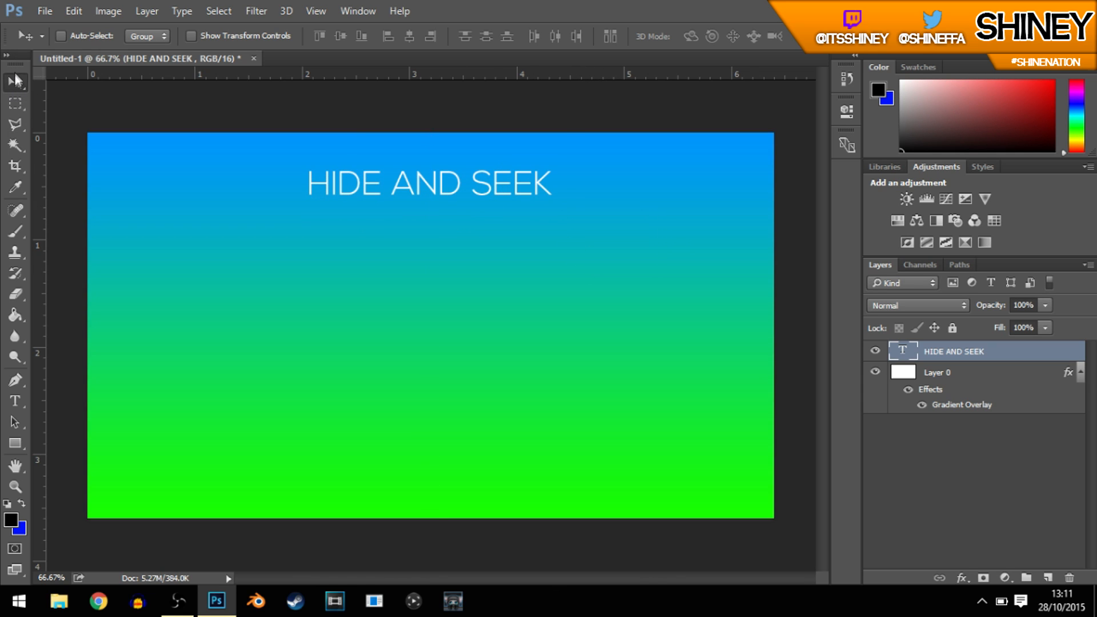
Step: Change the font of the "HIDE AND SEEK" title to Nexa Bold Regular
left_click(14, 401)
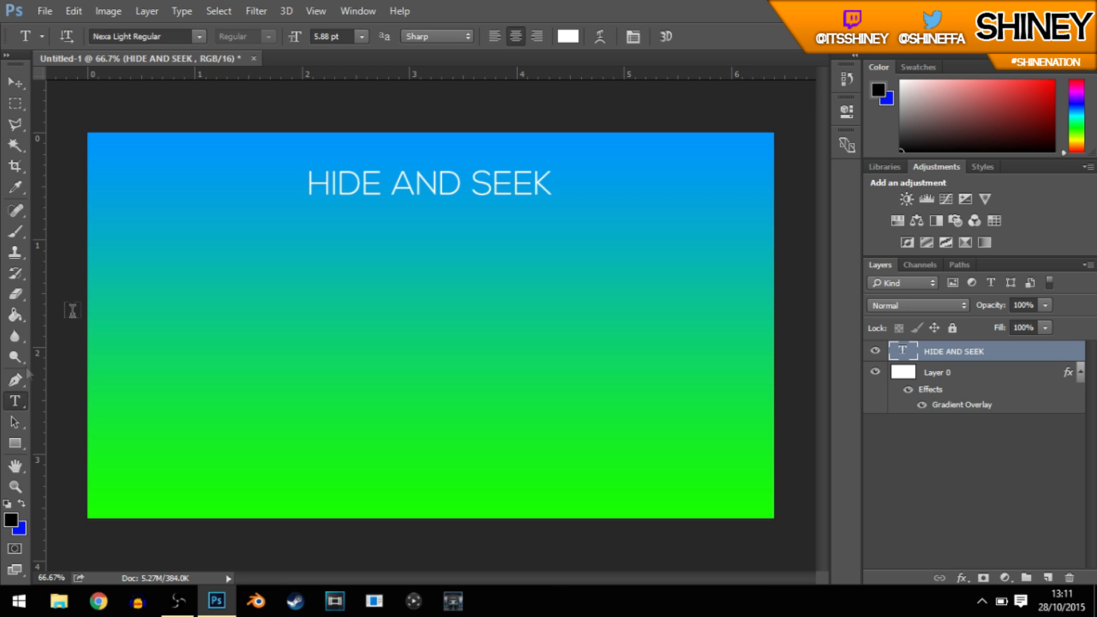
left_click_drag(306, 182, 553, 192)
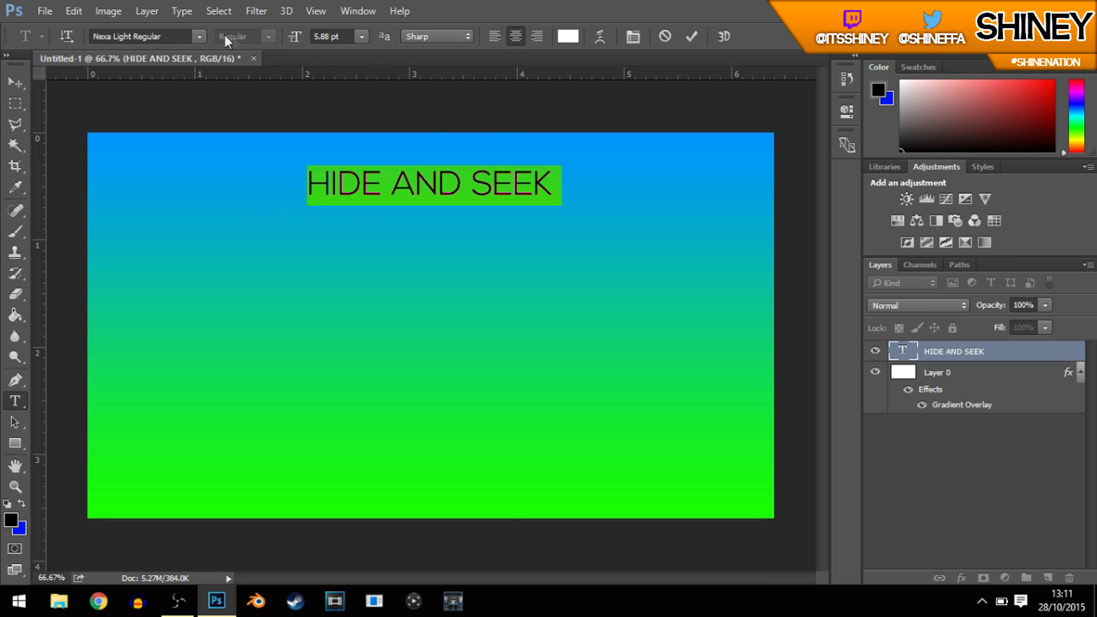
left_click(199, 36)
scroll(316, 251, "down", 10)
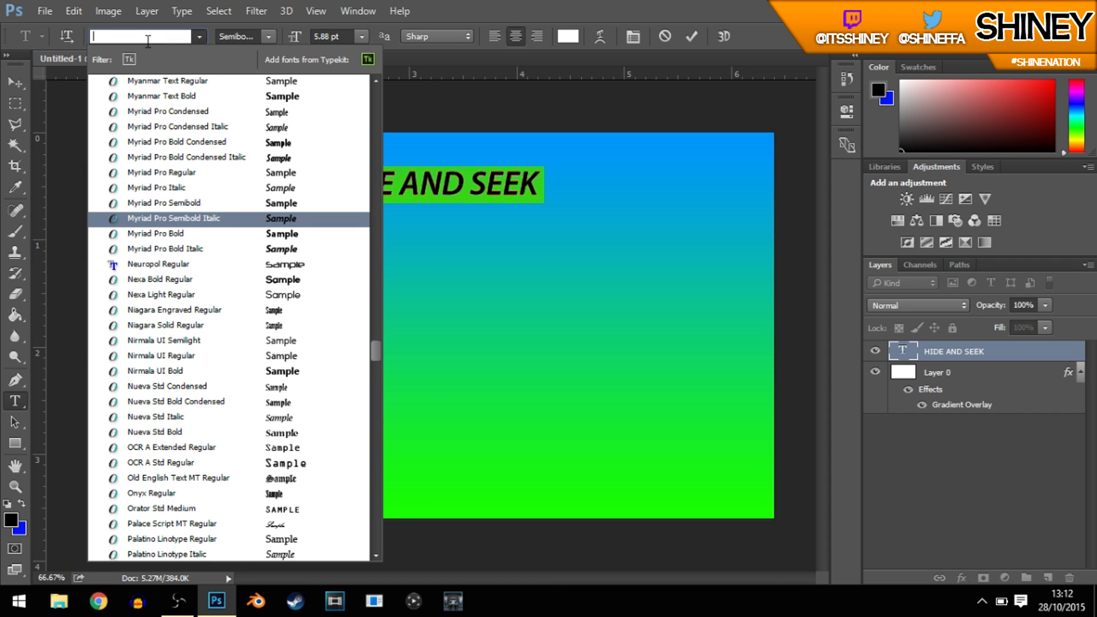
type("nex")
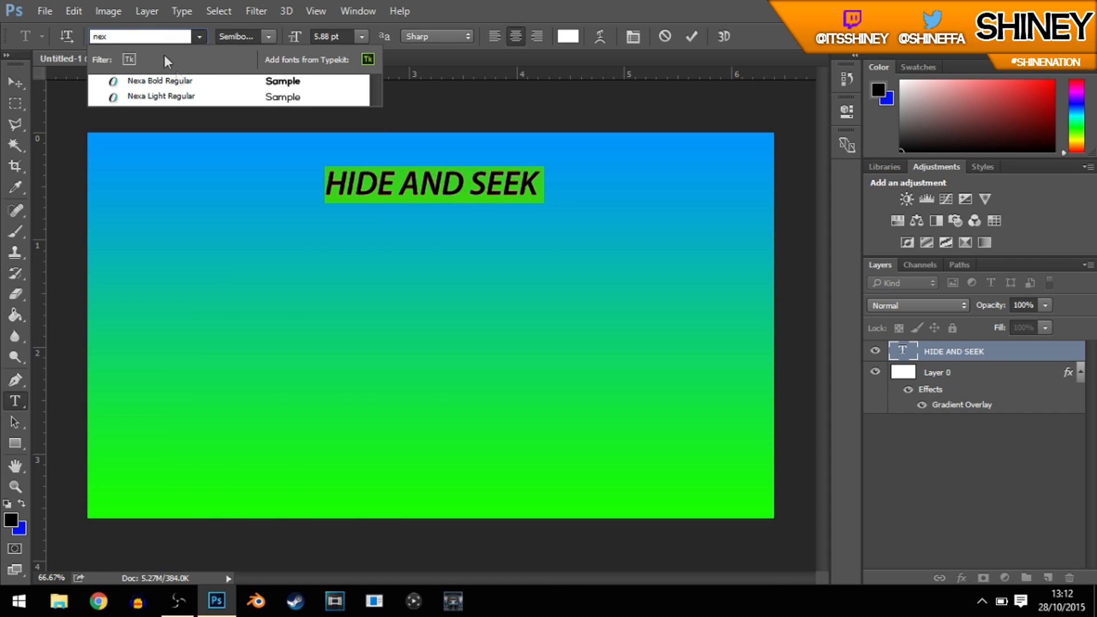
left_click(184, 84)
key("ctrl")
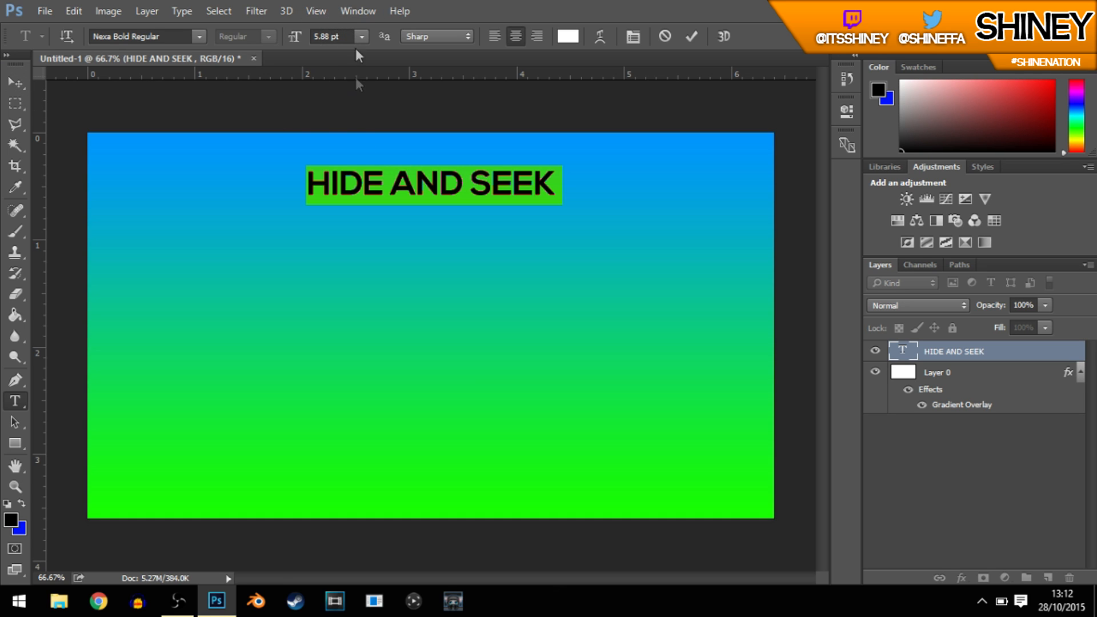
left_click(15, 83)
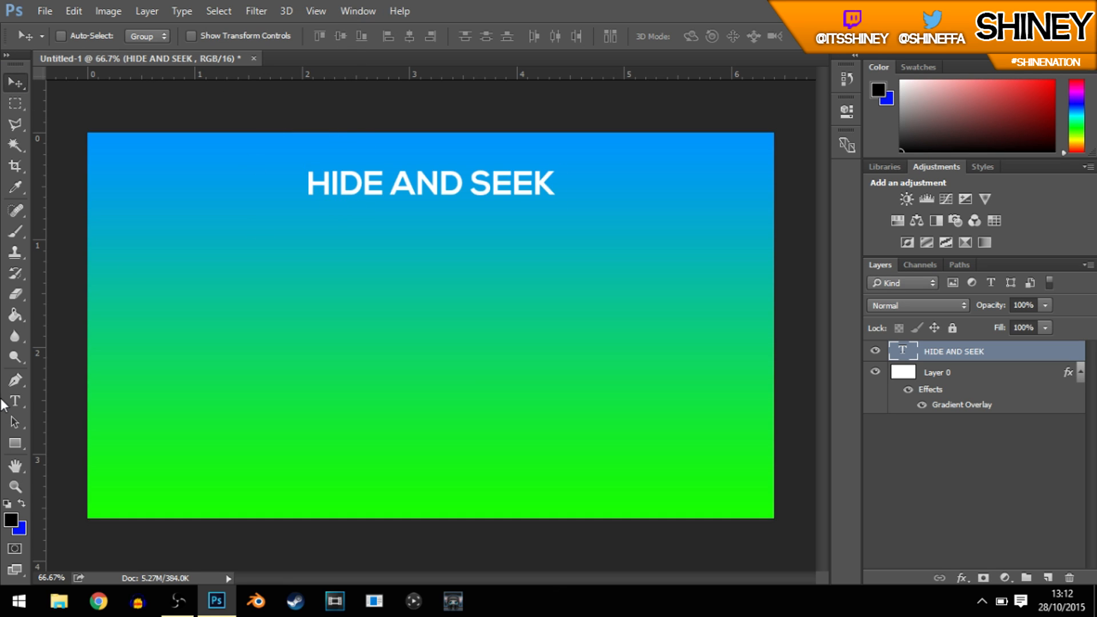
Step: Set the title's font size to 12 pt and move the title slightly down from the canvas's upper edge
left_click(13, 401)
left_click_drag(308, 180, 571, 191)
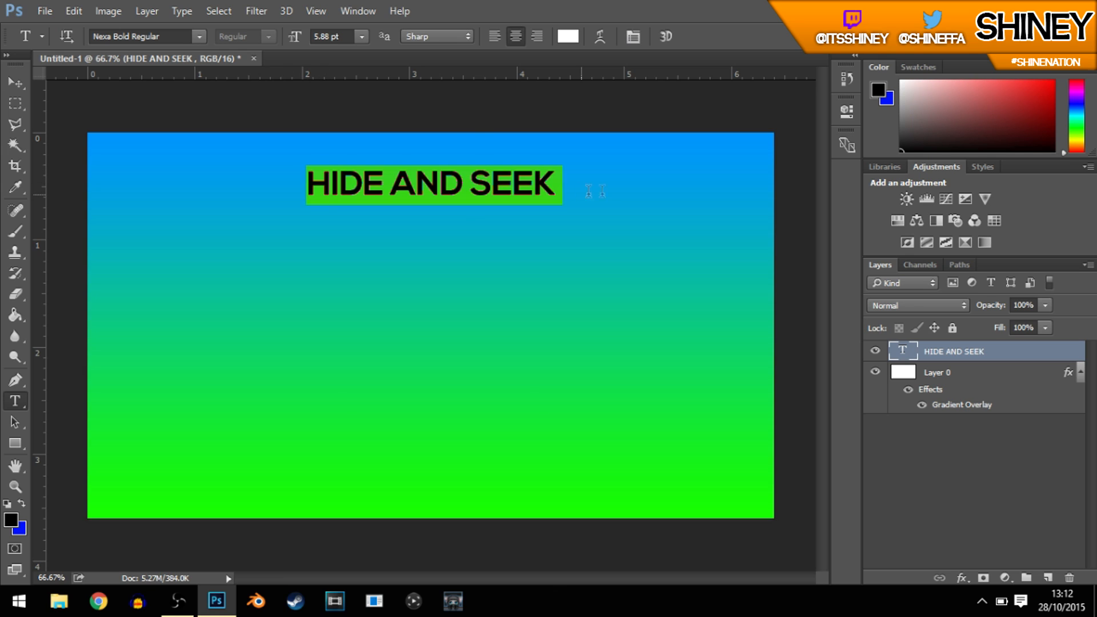
left_click(340, 38)
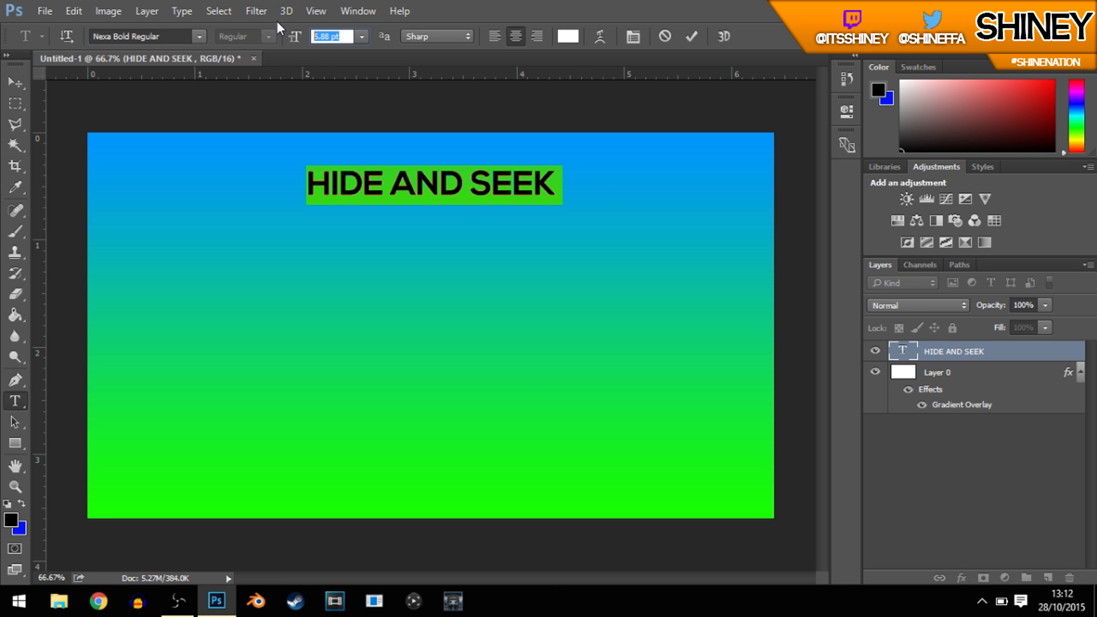
type("12")
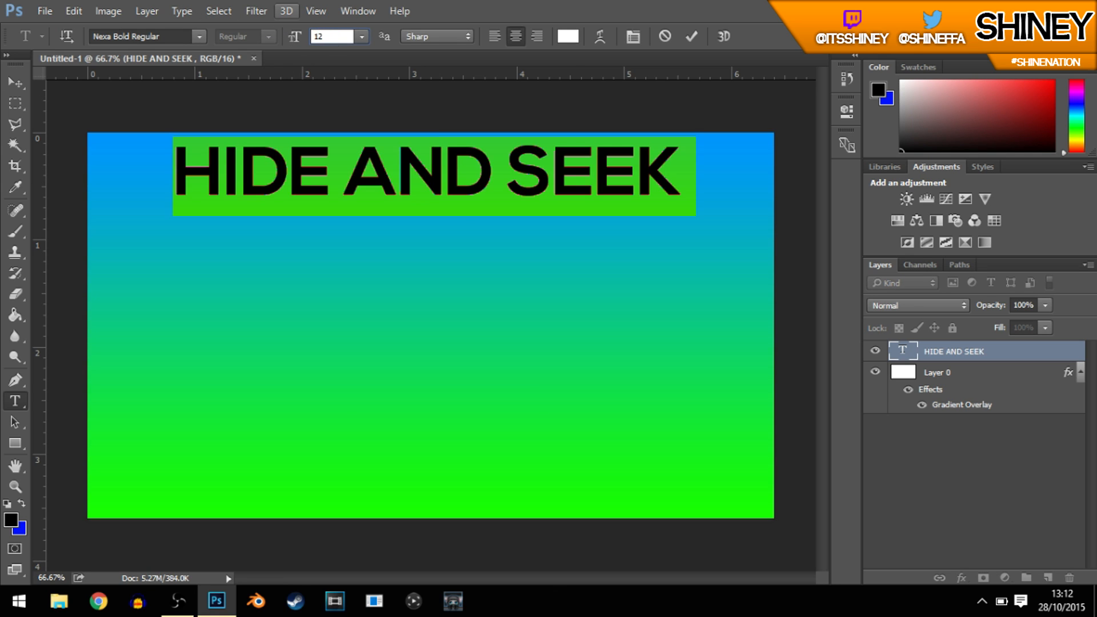
left_click(14, 83)
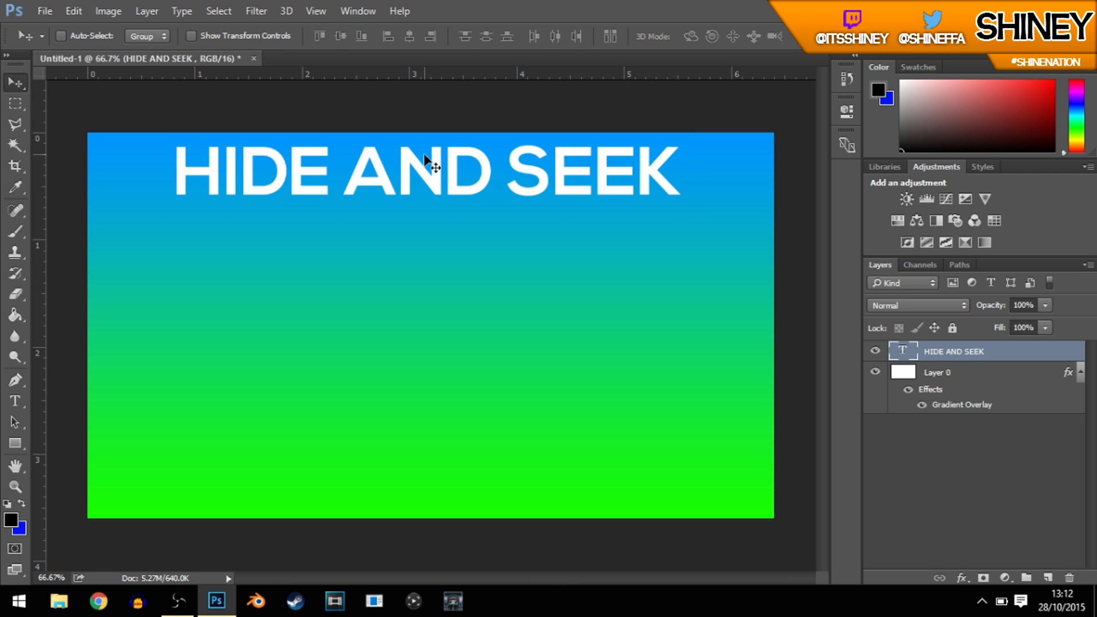
left_click_drag(423, 167, 425, 187)
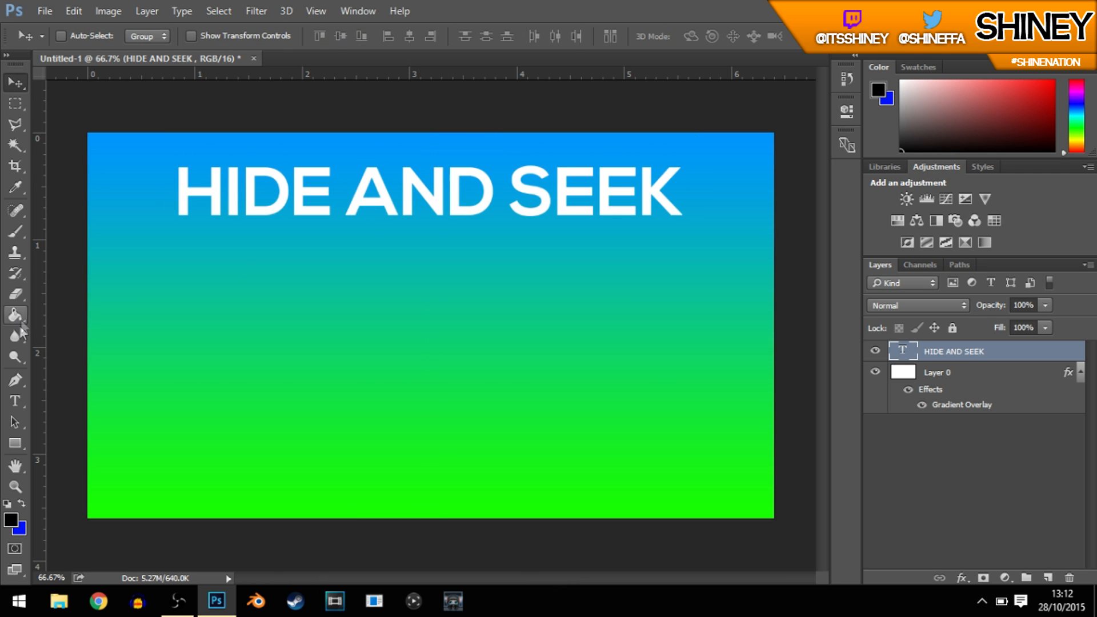
Step: Recolour the "HIDE AND SEEK" title text to light grey e5e5e5
left_click(16, 401)
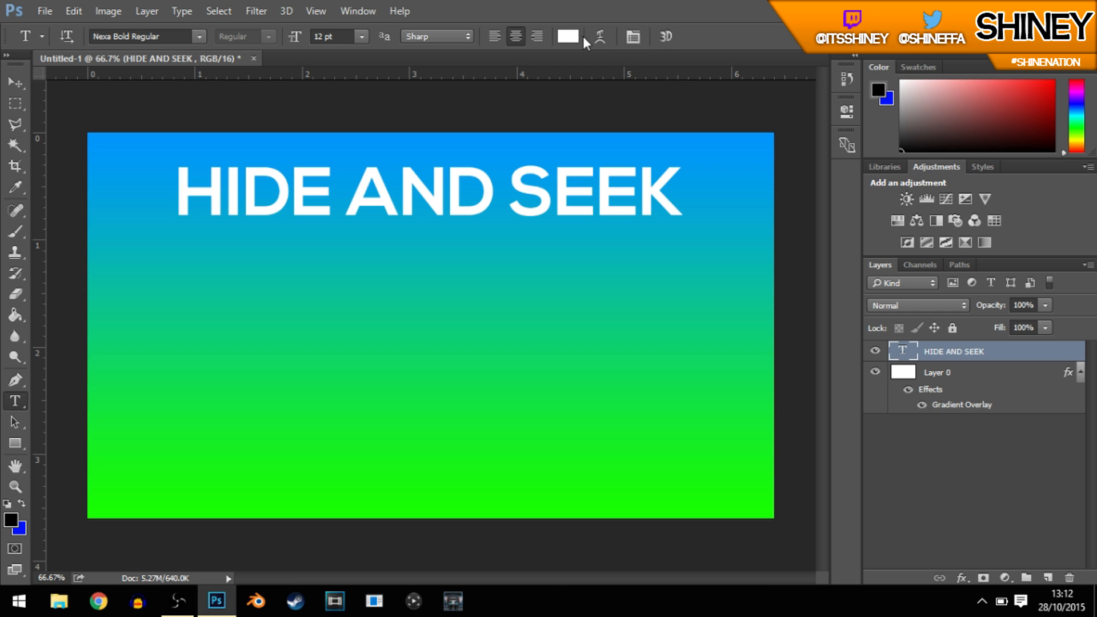
left_click_drag(683, 229, 172, 228)
left_click(568, 36)
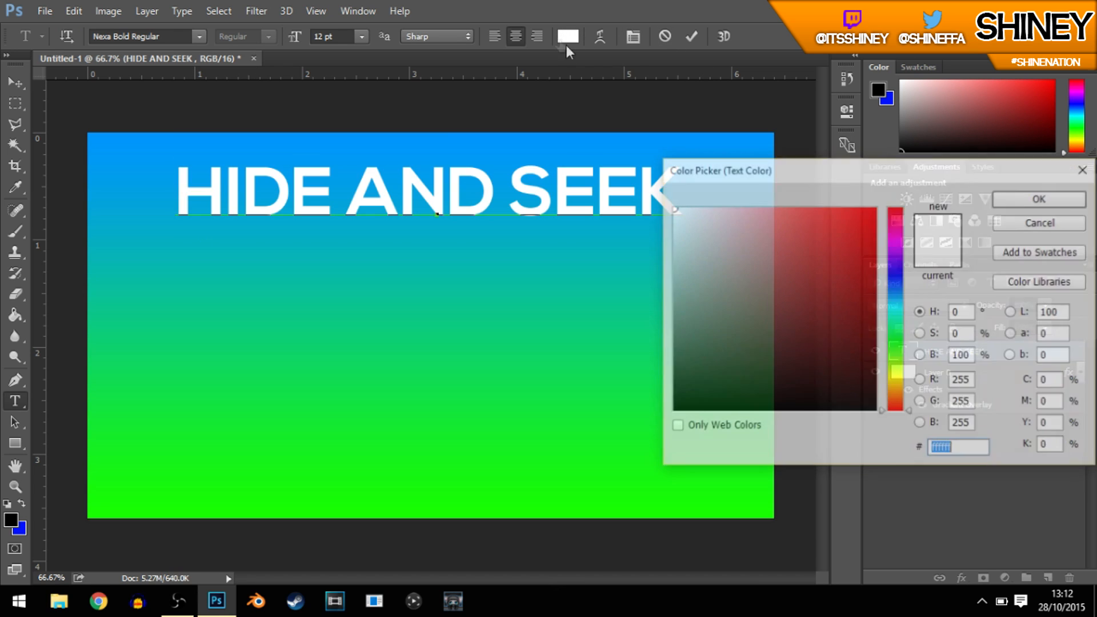
type("e5e5e5")
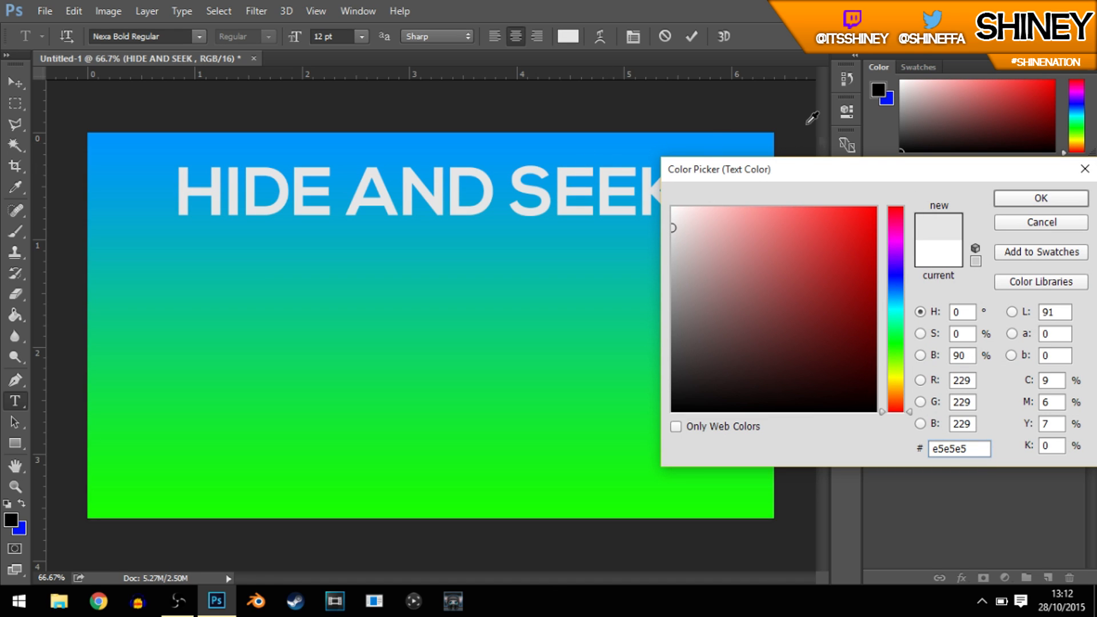
left_click(1041, 198)
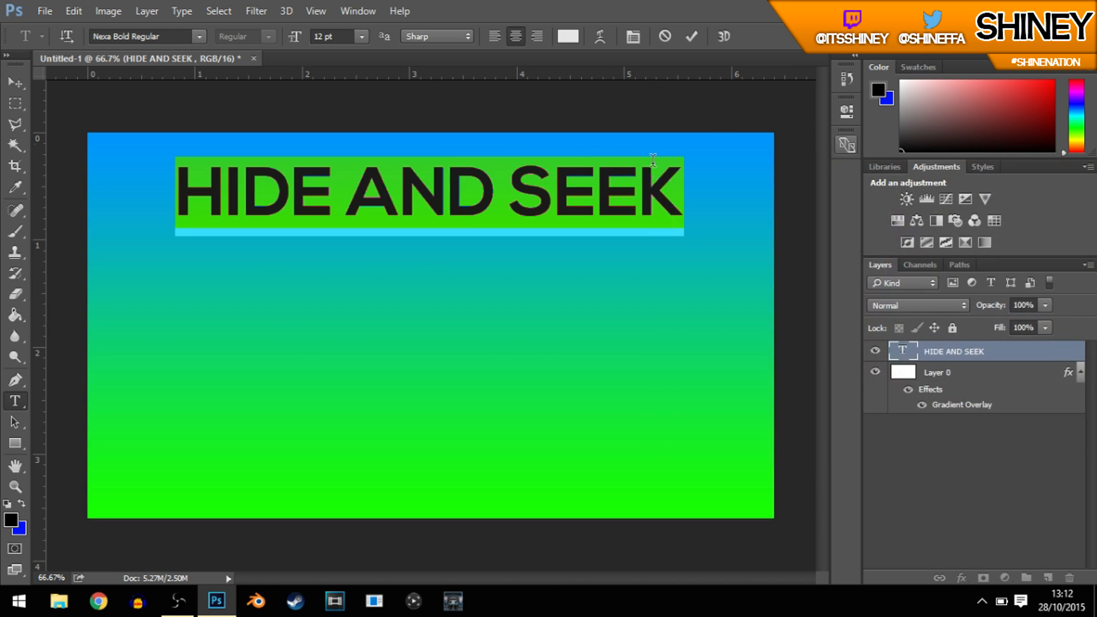
left_click(993, 351)
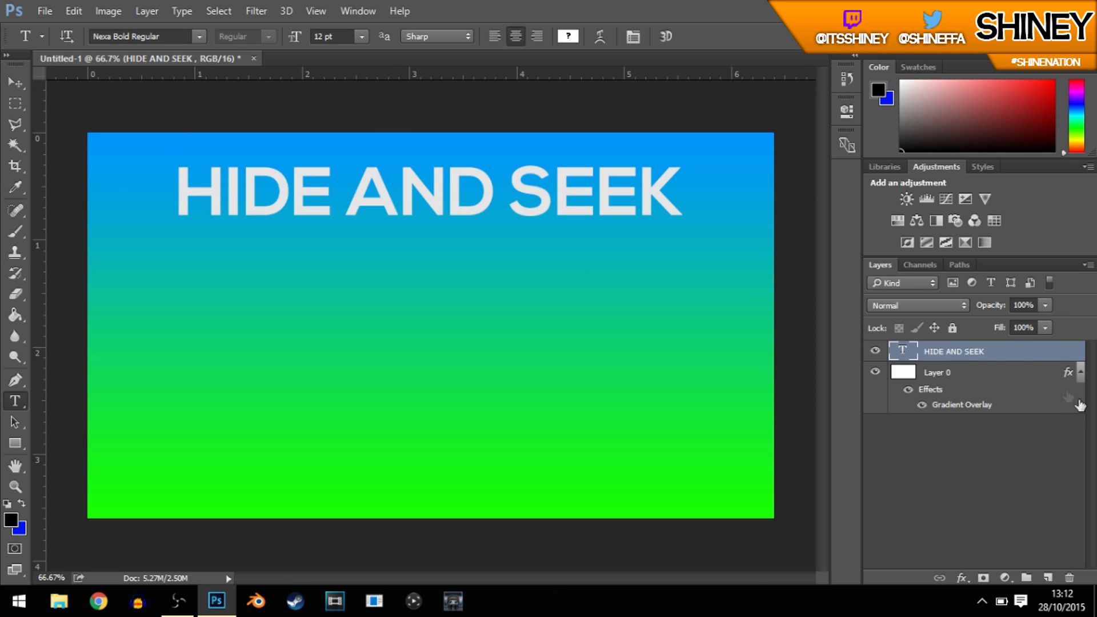
double_click(1072, 352)
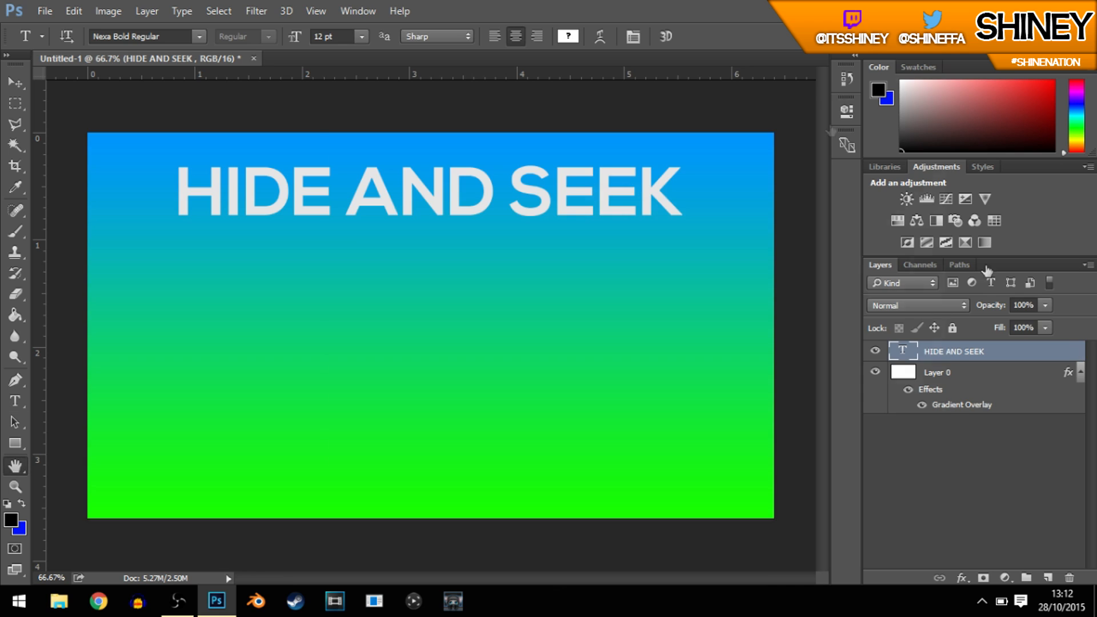
left_click_drag(654, 136, 534, 280)
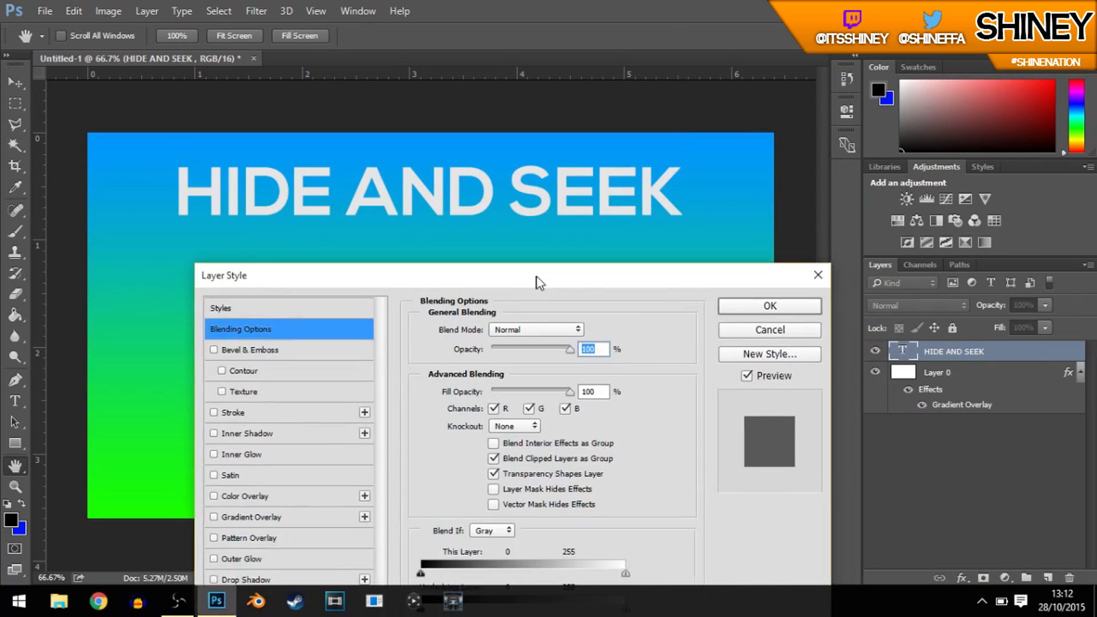
left_click(749, 303)
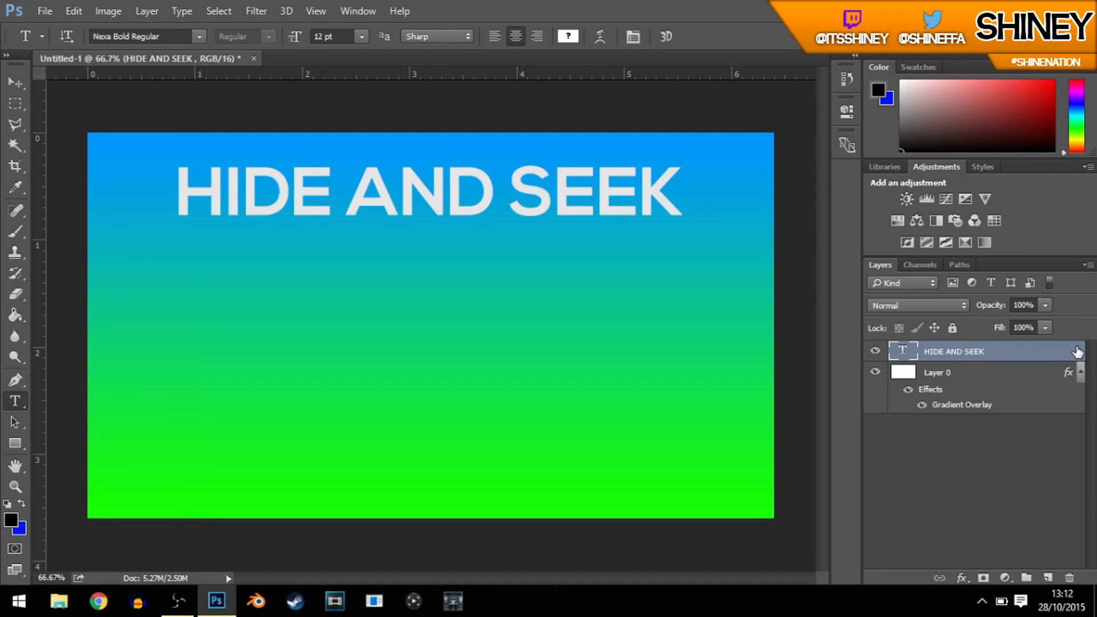
Step: Add a Bevel & Emboss effect to the title layer with a depth of 550% and a size of 150 px
double_click(1077, 352)
left_click_drag(623, 87, 657, 204)
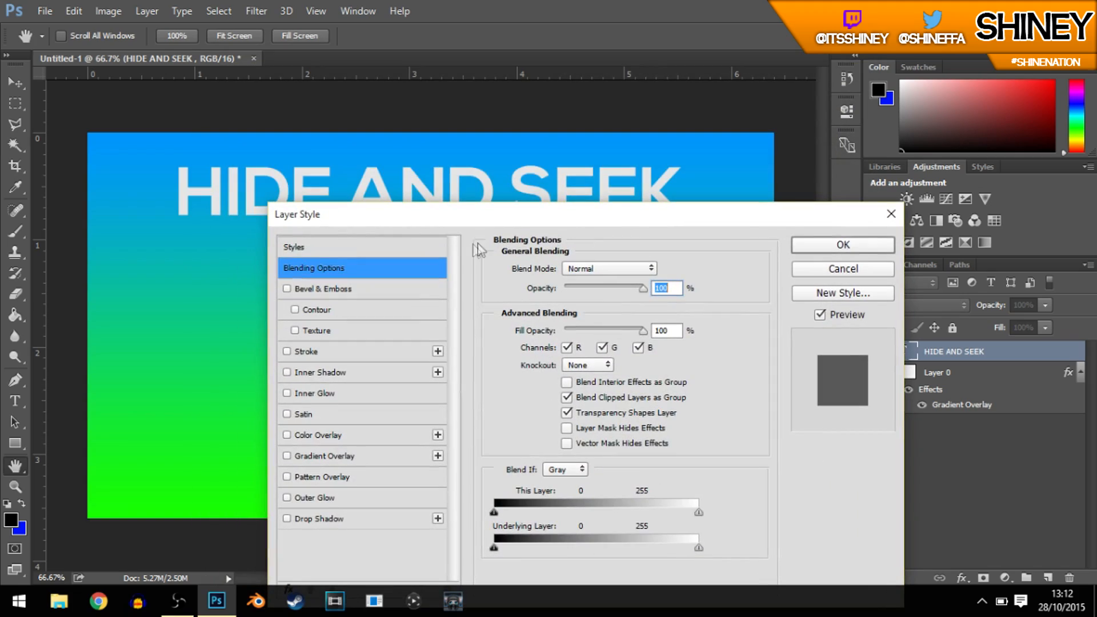
left_click_drag(530, 214, 645, 125)
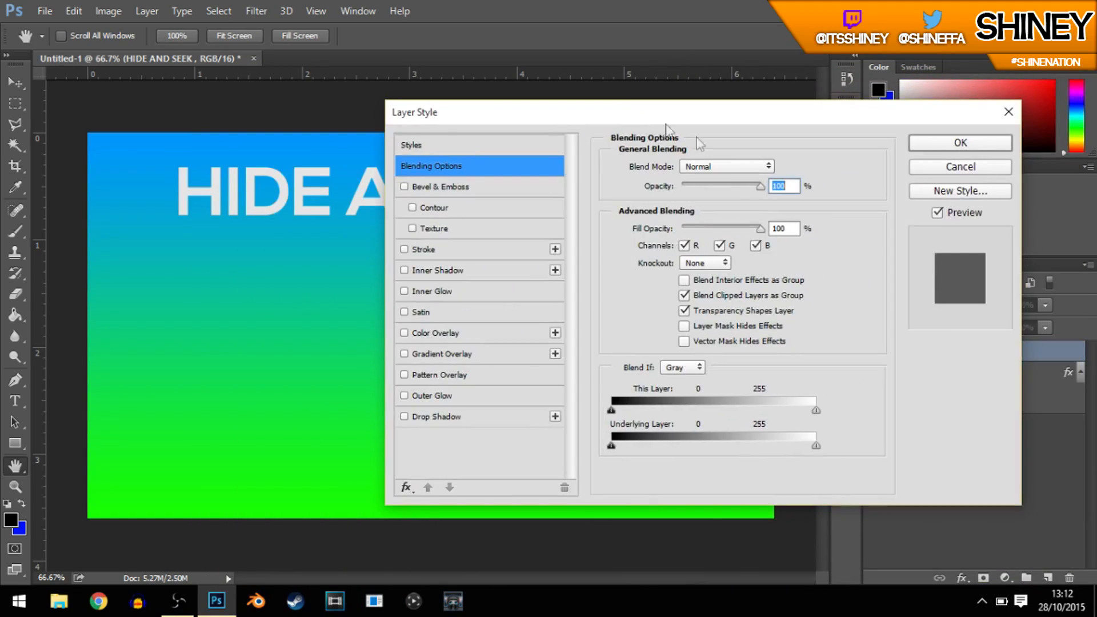
left_click(428, 186)
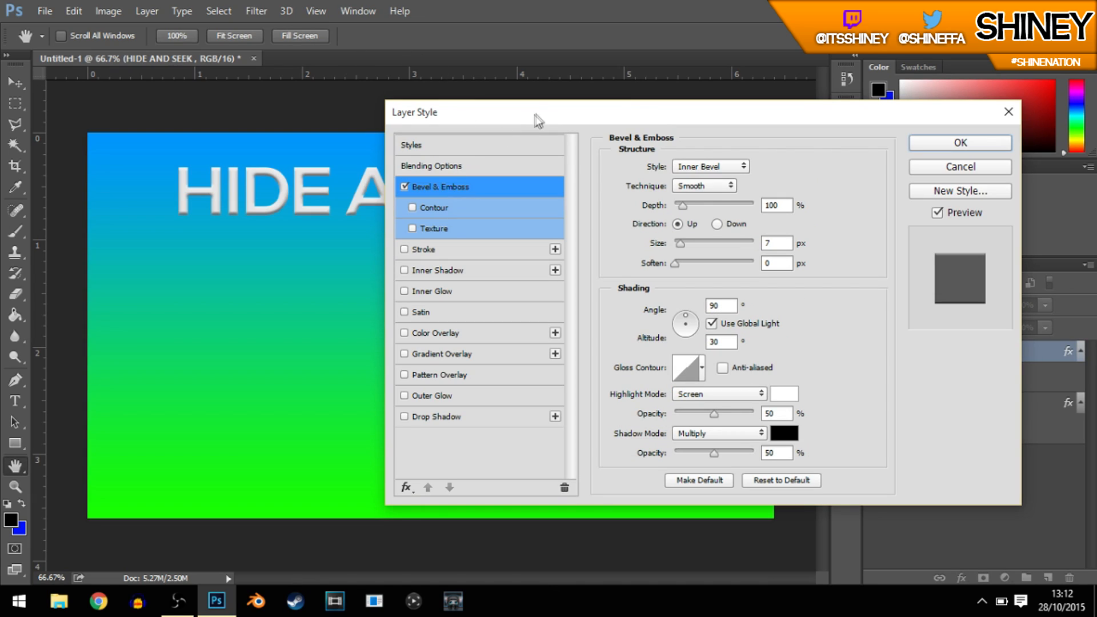
left_click_drag(560, 112, 306, 244)
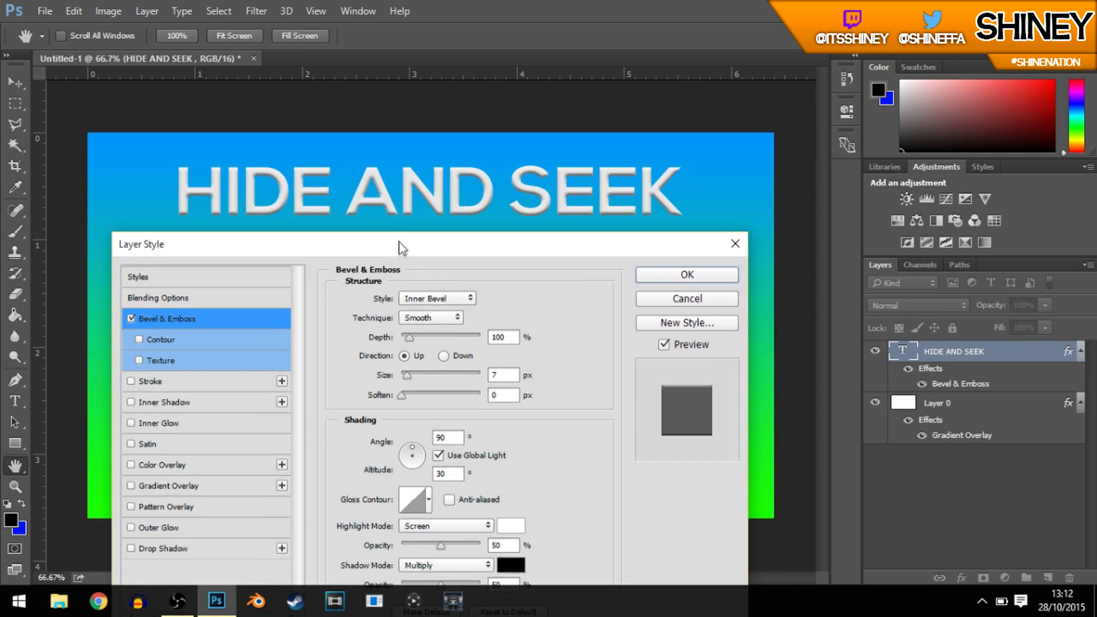
left_click_drag(409, 331, 461, 353)
type("550")
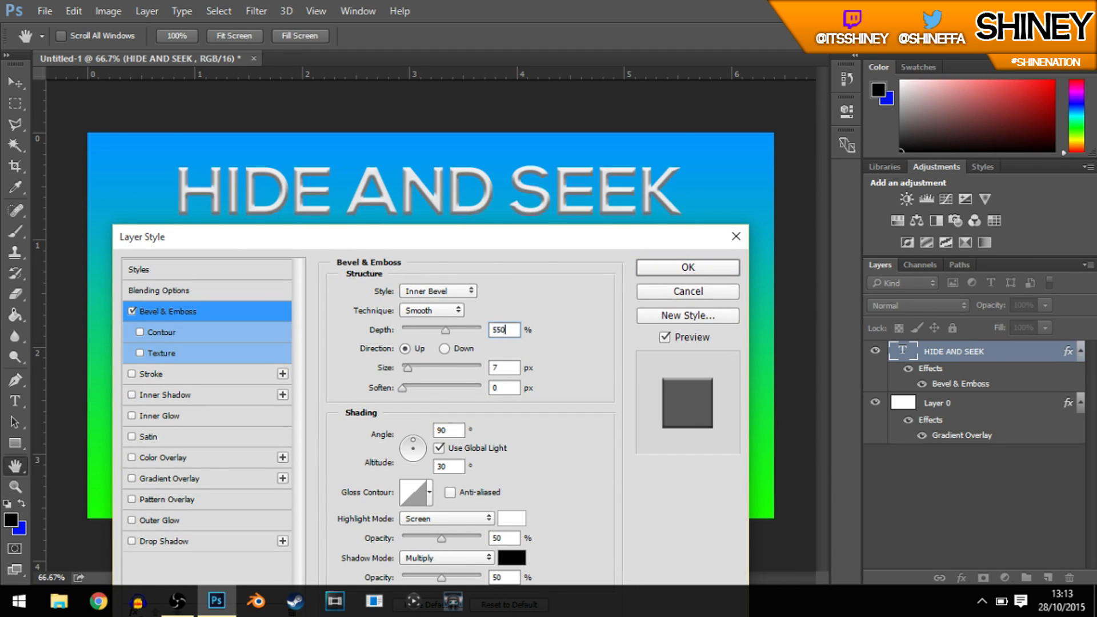
type("150")
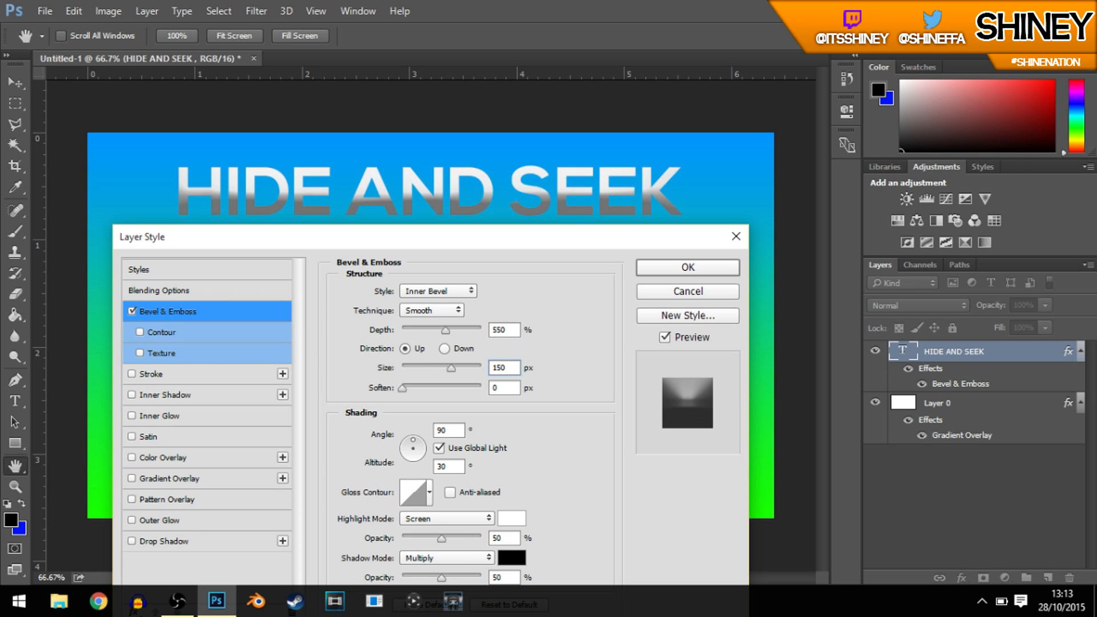
Step: Set the title bevel's shading altitude to 10°
left_click_drag(459, 471, 429, 476)
type("0")
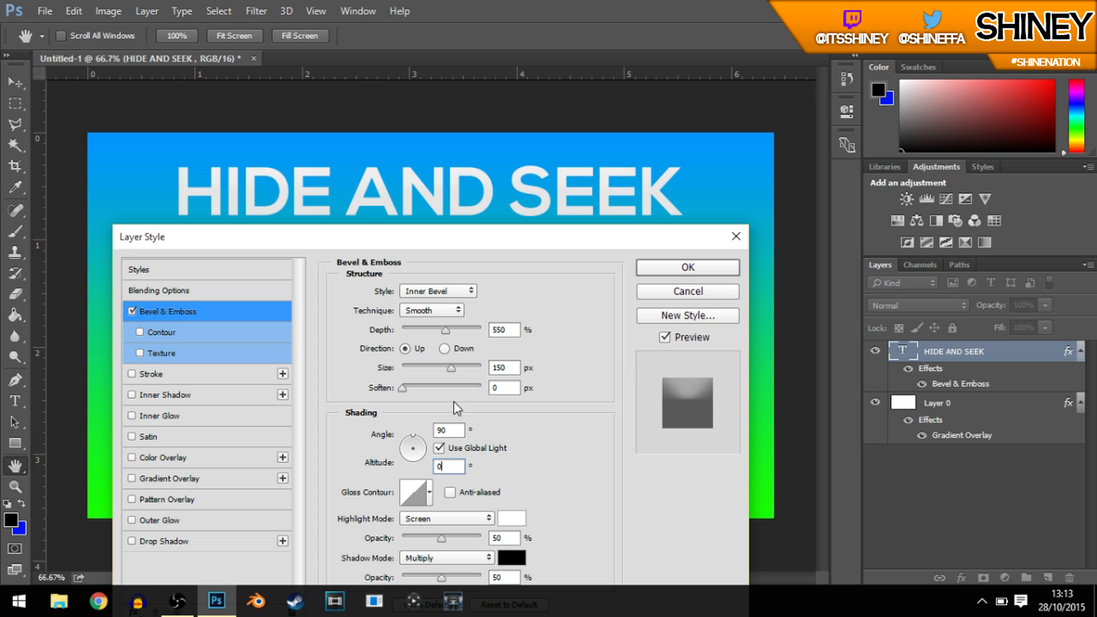
key("BackSpace")
type("1")
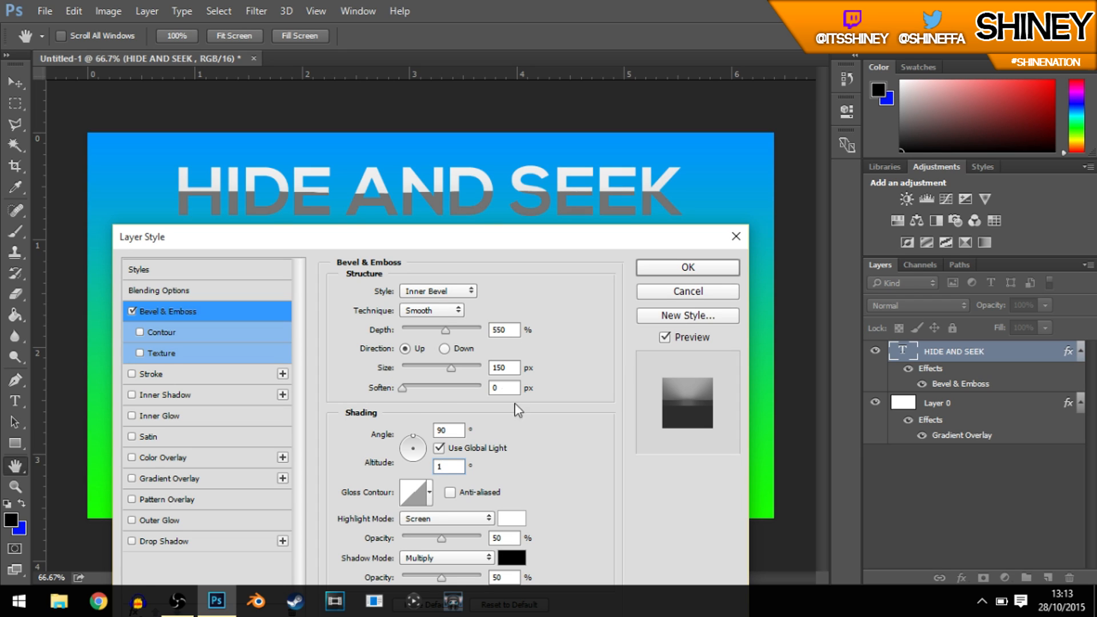
left_click(517, 331)
left_click(516, 368)
double_click(453, 467)
type("3")
key("BackSpace")
type("10")
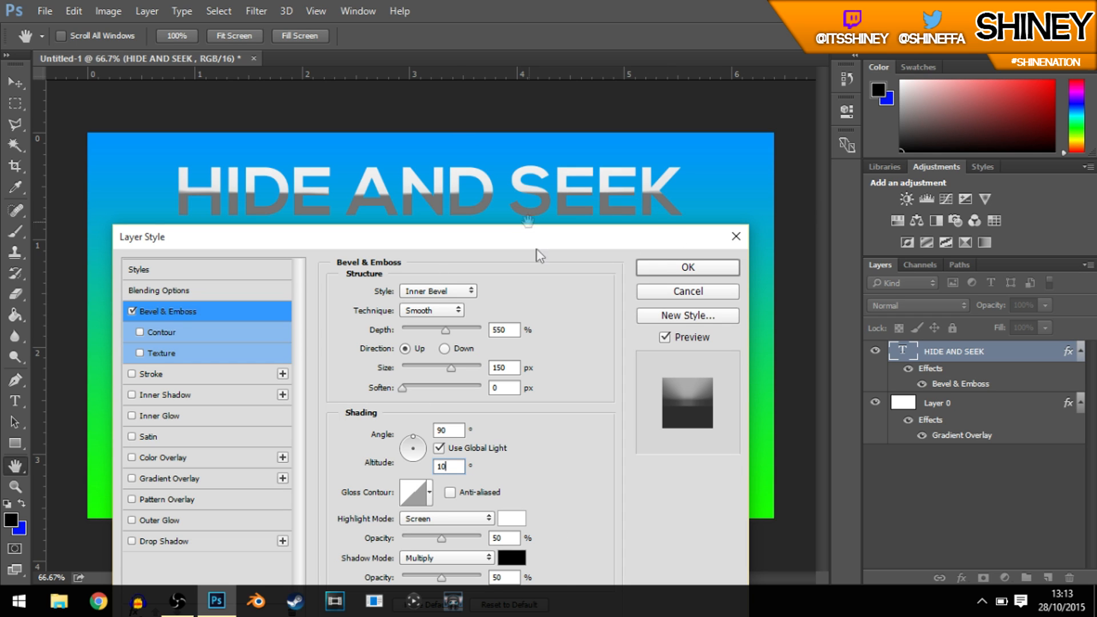
Step: Change the bevel's shadow colour to light grey b4b4b4
left_click(511, 562)
left_click(672, 335)
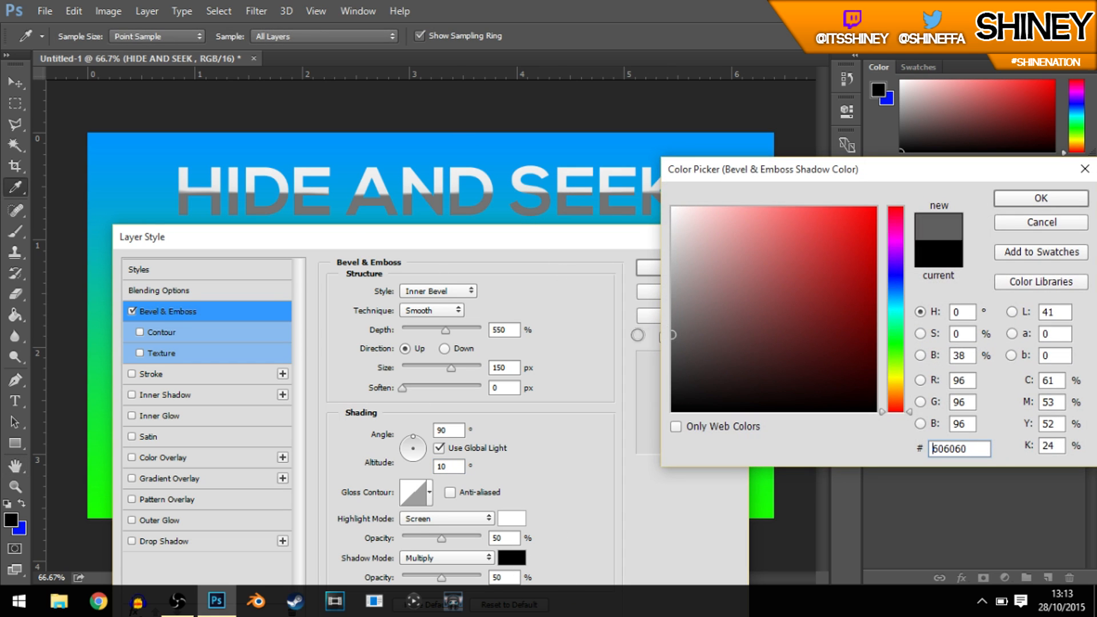
left_click(674, 343)
left_click(674, 352)
left_click(674, 335)
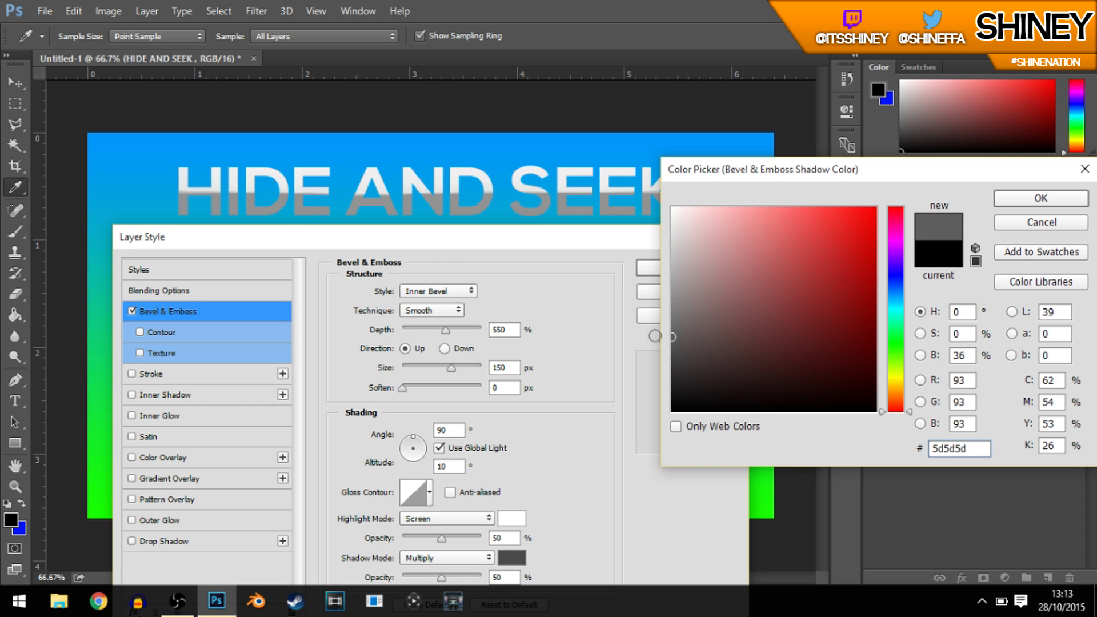
left_click(674, 278)
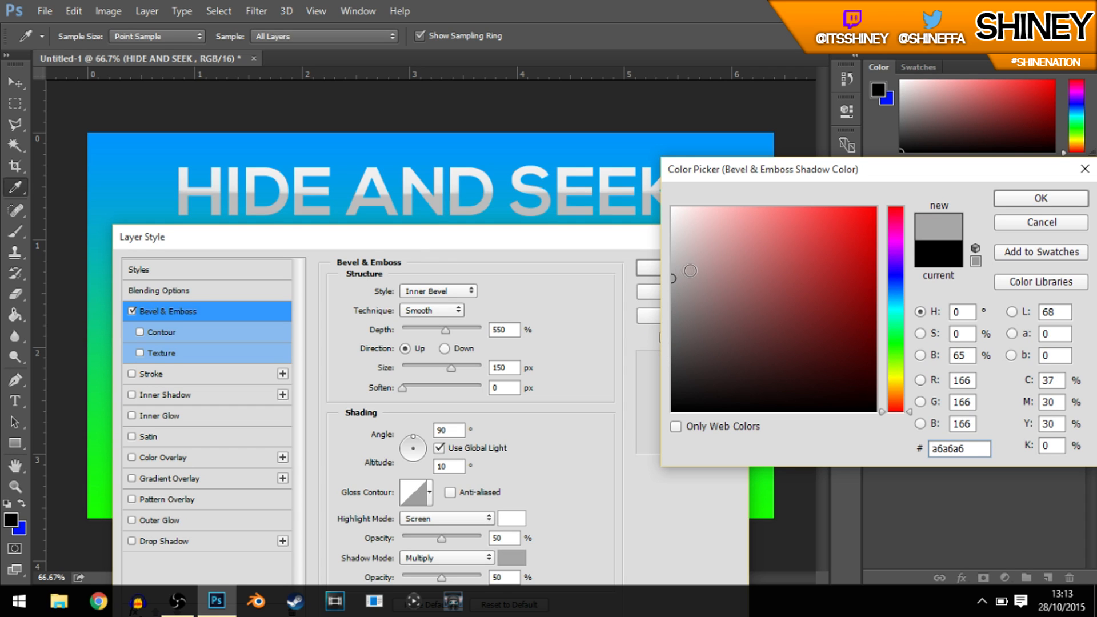
left_click(674, 277)
left_click(672, 277)
left_click_drag(677, 274, 667, 267)
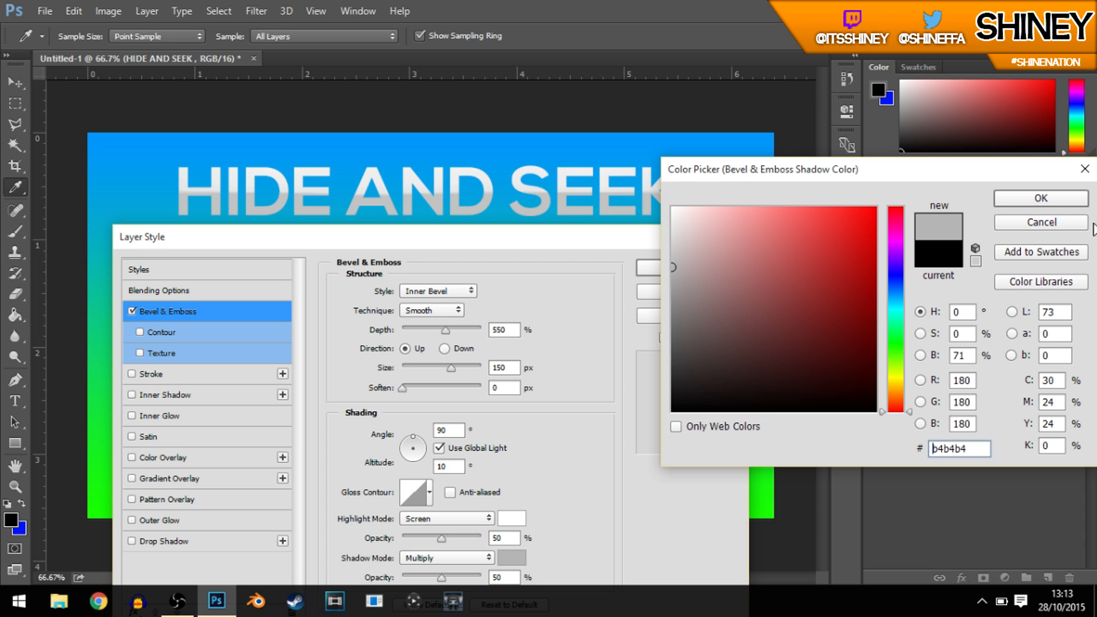
left_click(1041, 198)
Step: Set the title bevel's shading altitude to 18°
left_click_drag(597, 236, 609, 259)
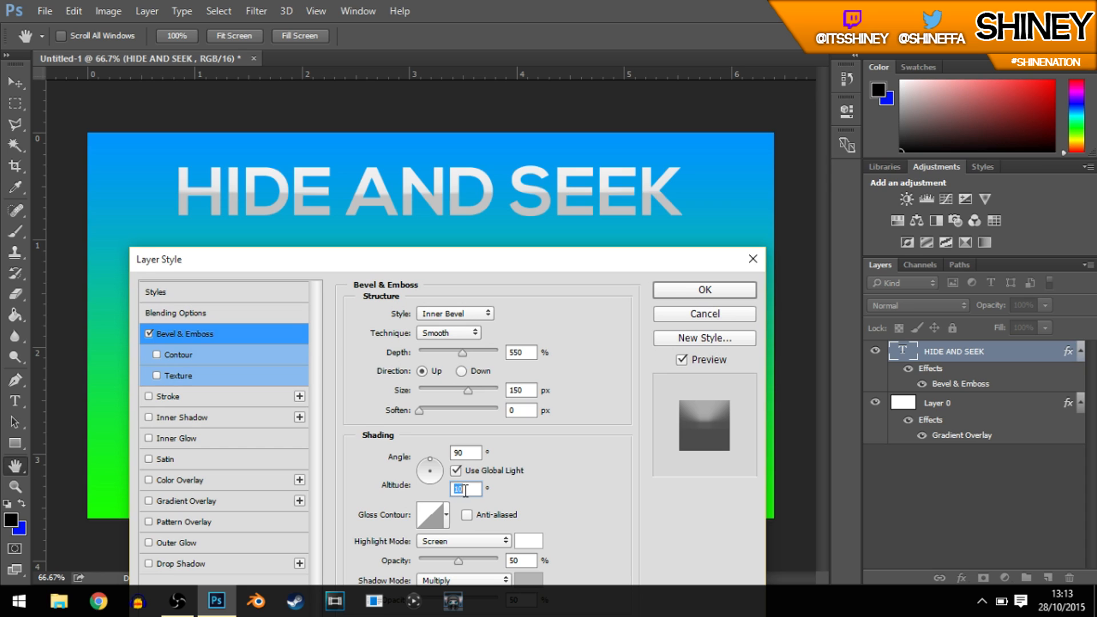
type("15")
key("BackSpace")
type("5")
key("BackSpace")
key("BackSpace")
type("18")
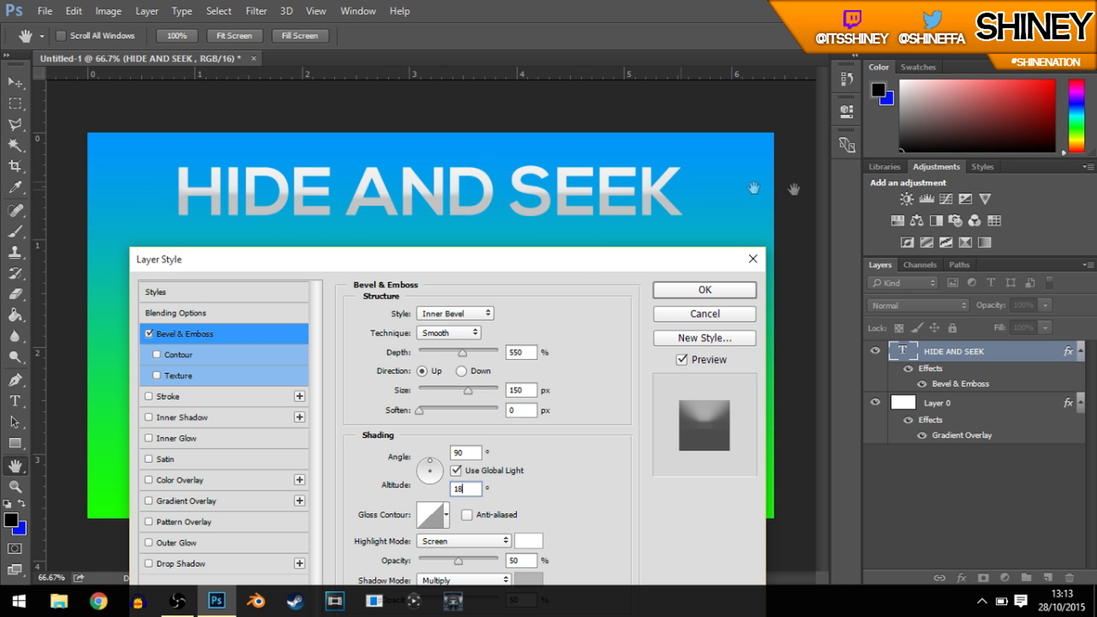
Step: Add a 2 px Stroke effect to the title, positioned Outside
mouse_move(426, 264)
left_mouse_down()
mouse_move(690, 283)
mouse_move(988, 165)
mouse_move(1016, 121)
left_mouse_up()
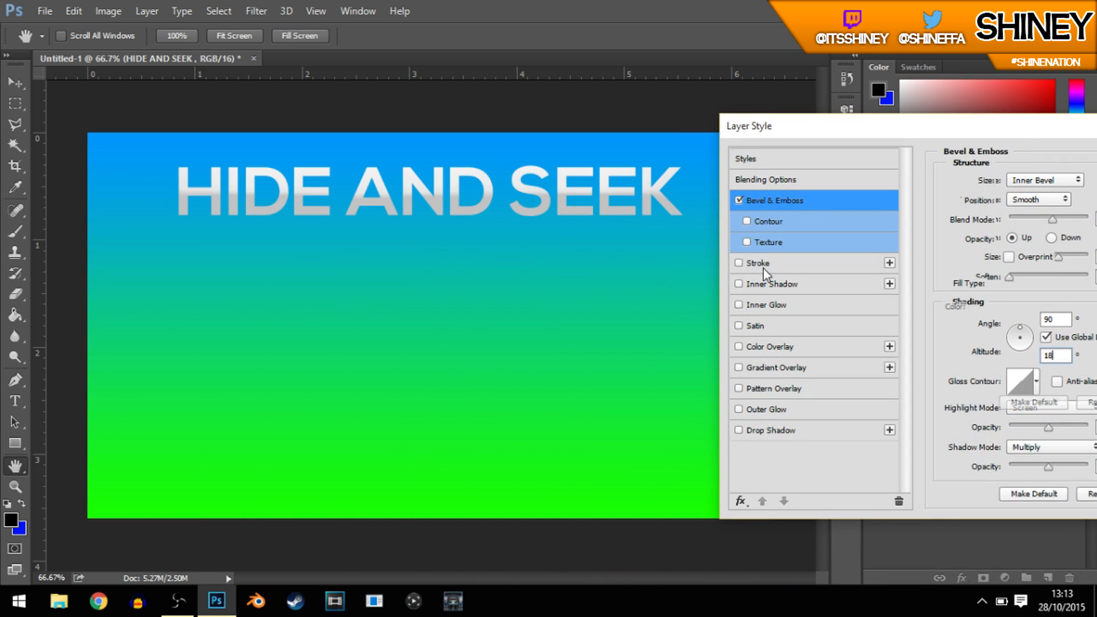
left_click(760, 262)
left_click_drag(1031, 133, 529, 279)
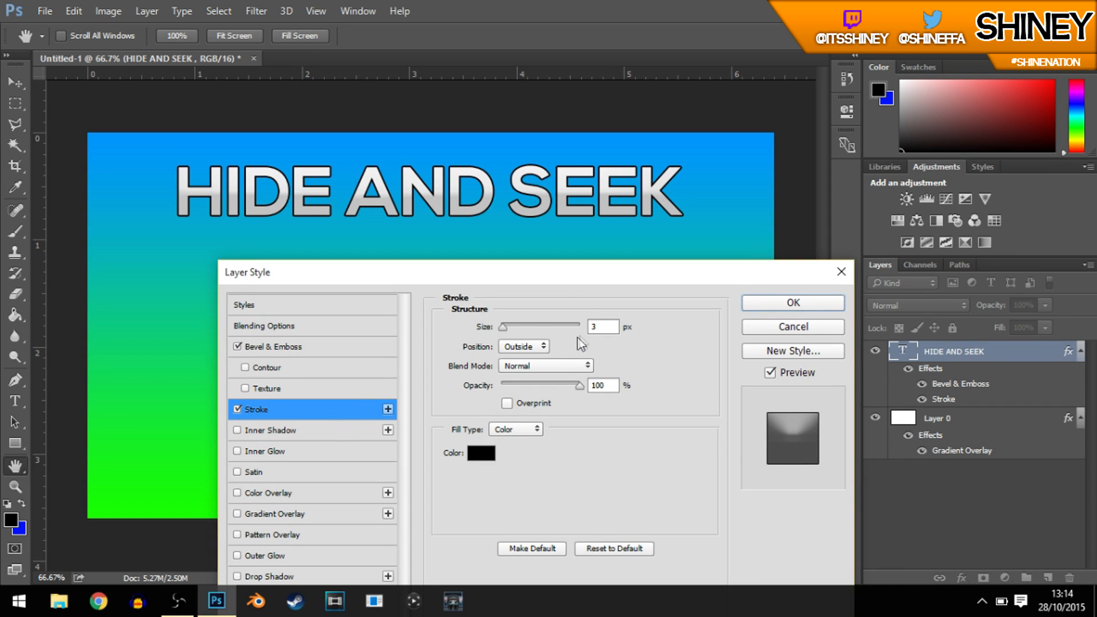
left_click(517, 347)
left_click(512, 375)
left_click(517, 347)
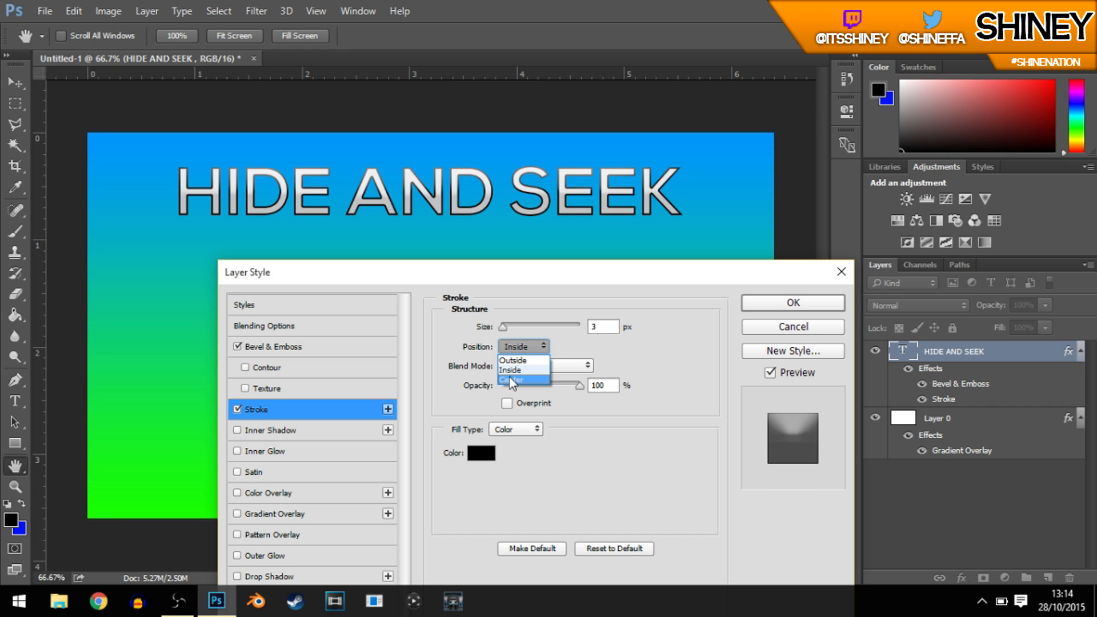
left_click(506, 372)
left_click(524, 346)
left_click(529, 367)
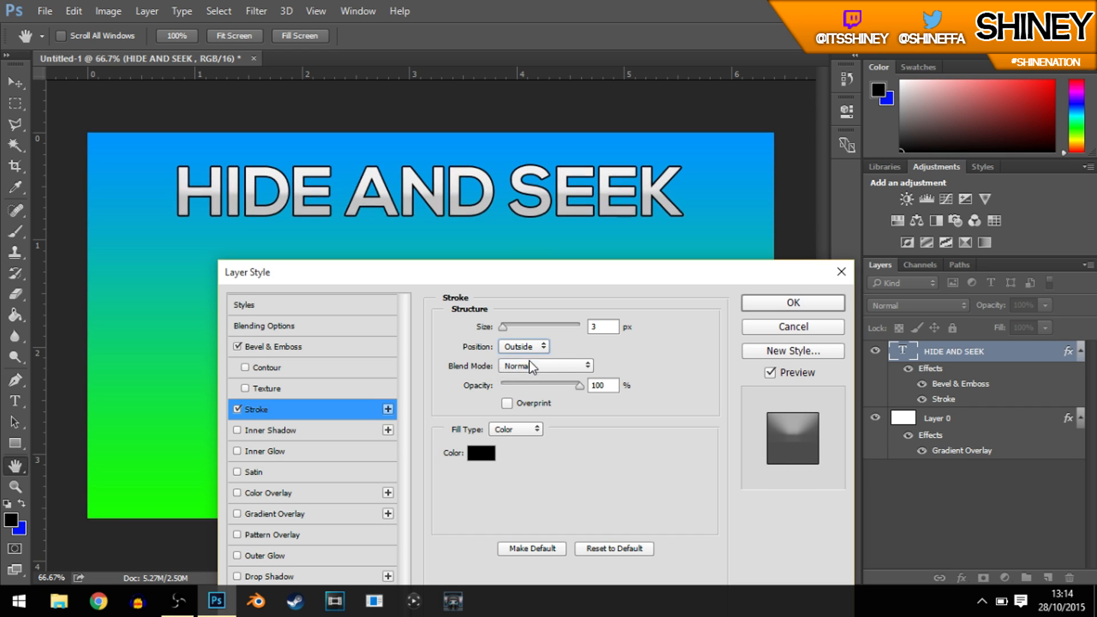
left_click(595, 327)
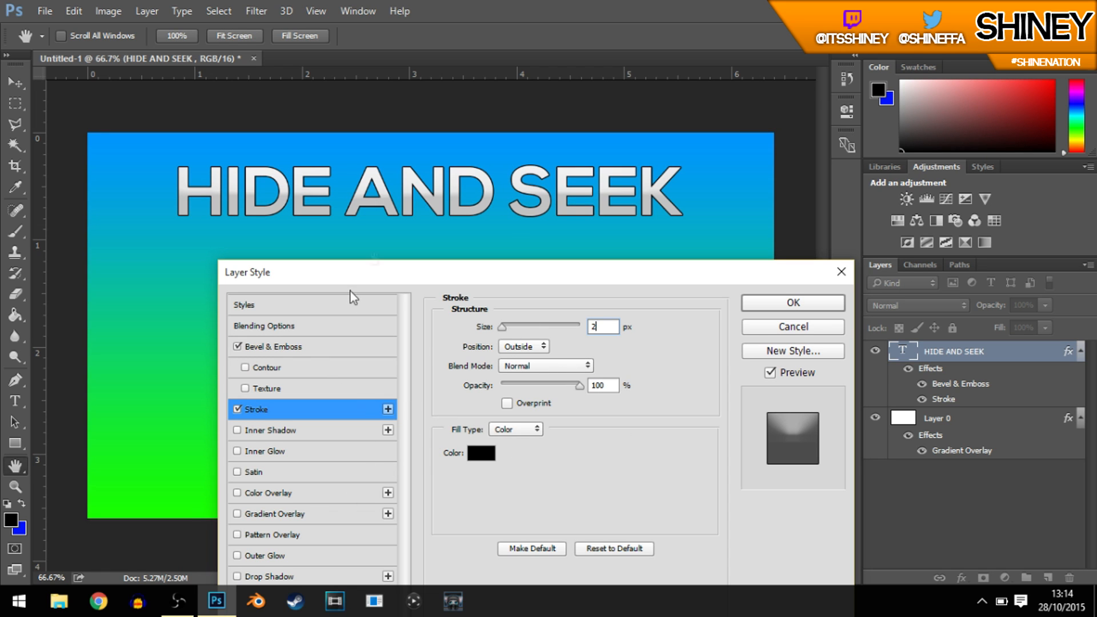
Step: Add an Outer Glow effect to the title with Normal blend mode and 75% opacity
left_click_drag(472, 279, 986, 73)
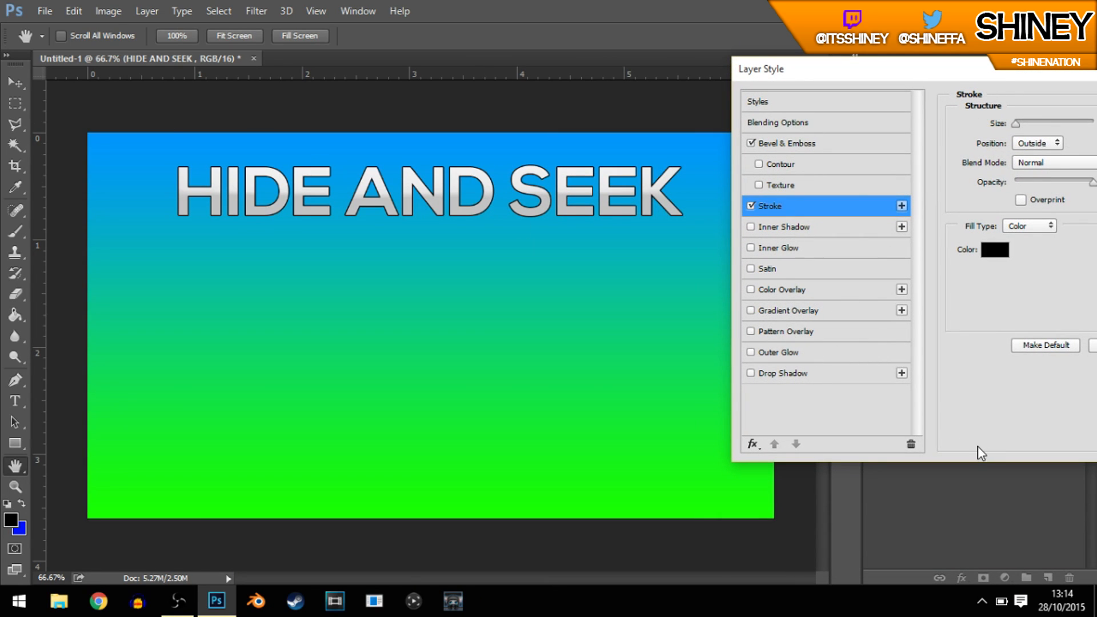
left_click(791, 353)
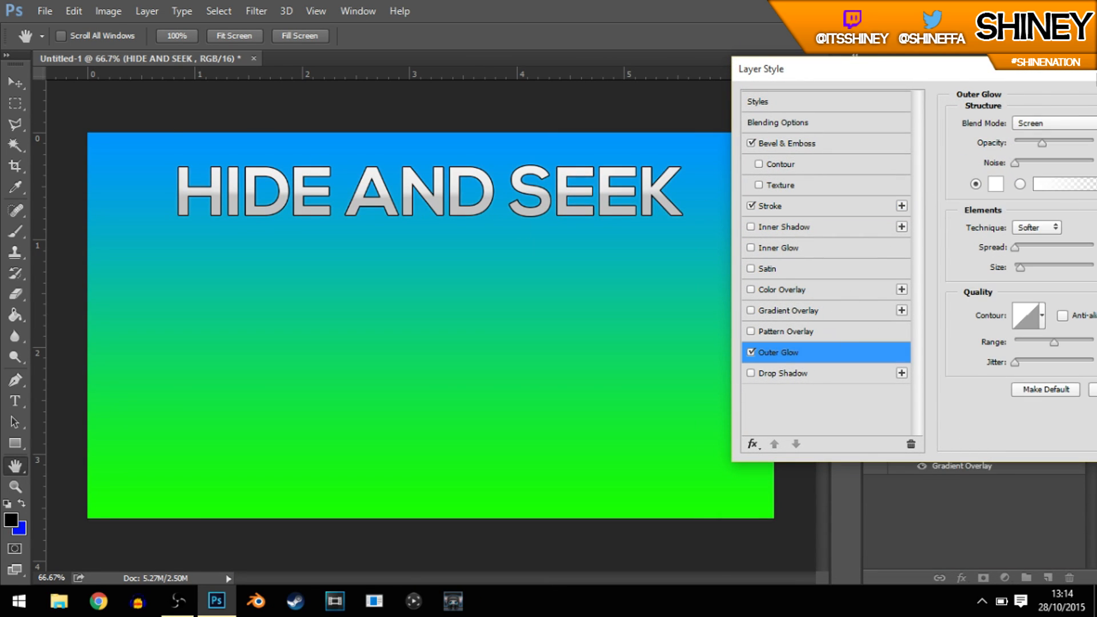
left_click_drag(996, 73, 961, 101)
left_click(1004, 147)
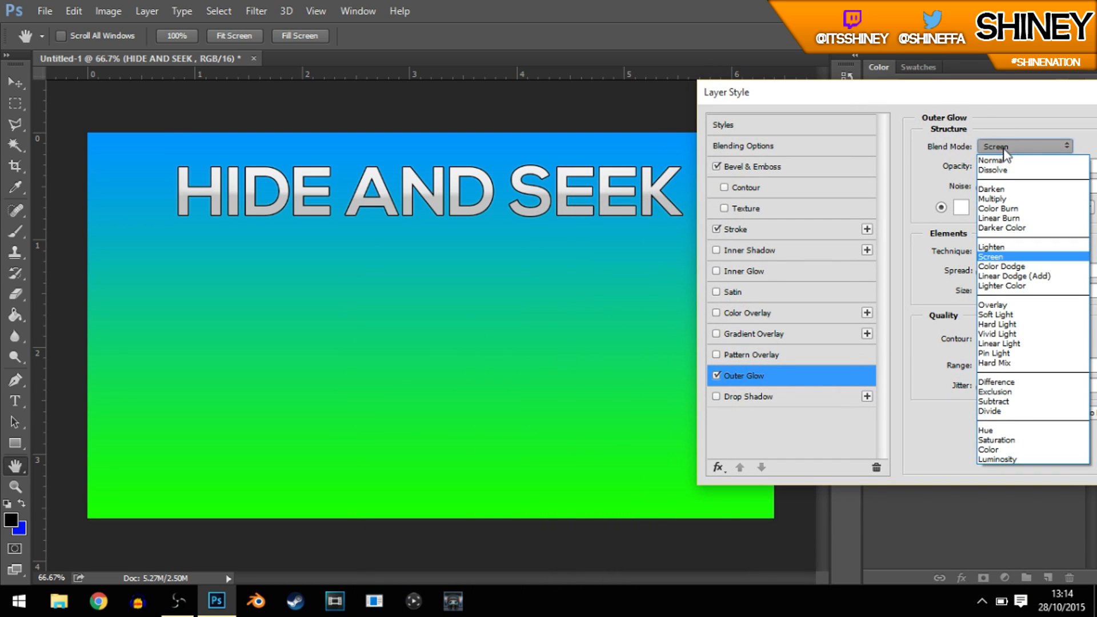
left_click(990, 150)
left_click_drag(975, 98, 962, 96)
left_click(988, 147)
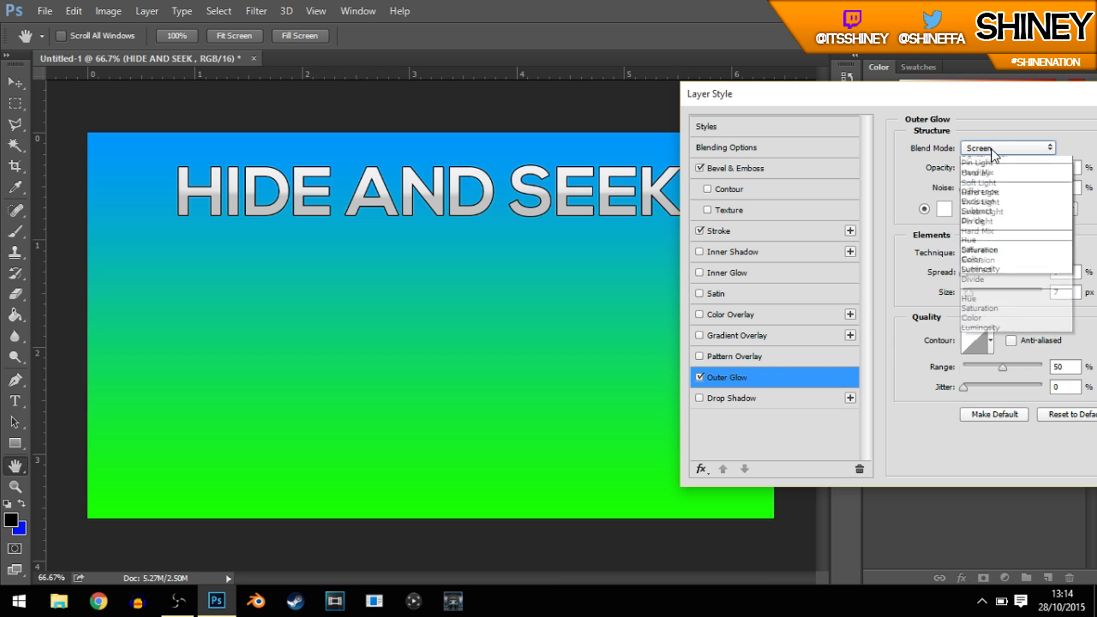
left_click(990, 161)
left_click_drag(1000, 98, 1008, 83)
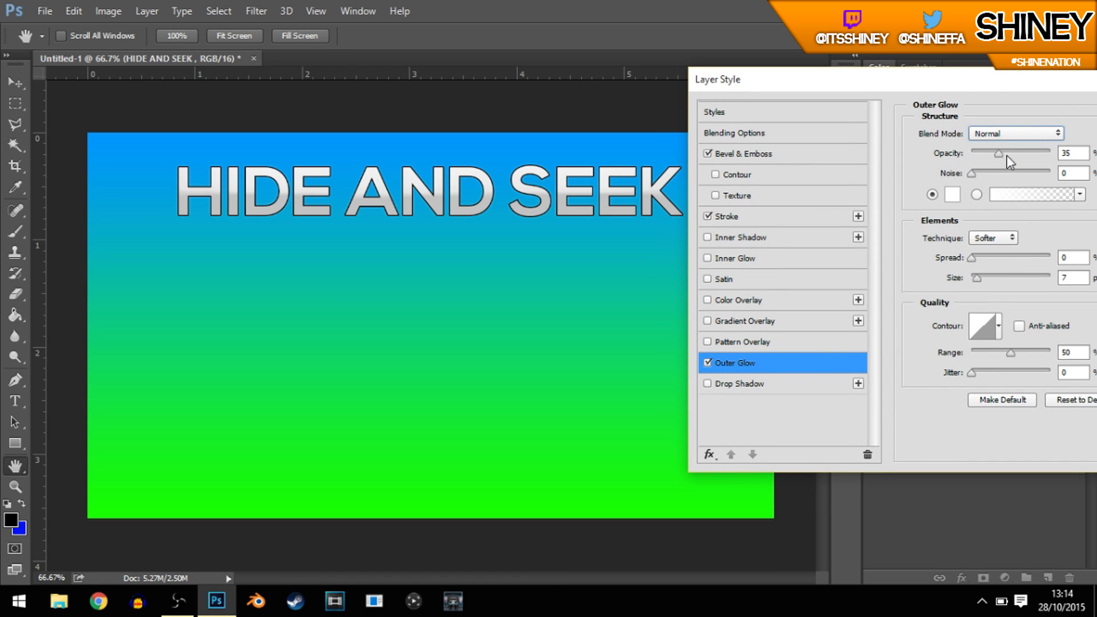
key("Tab")
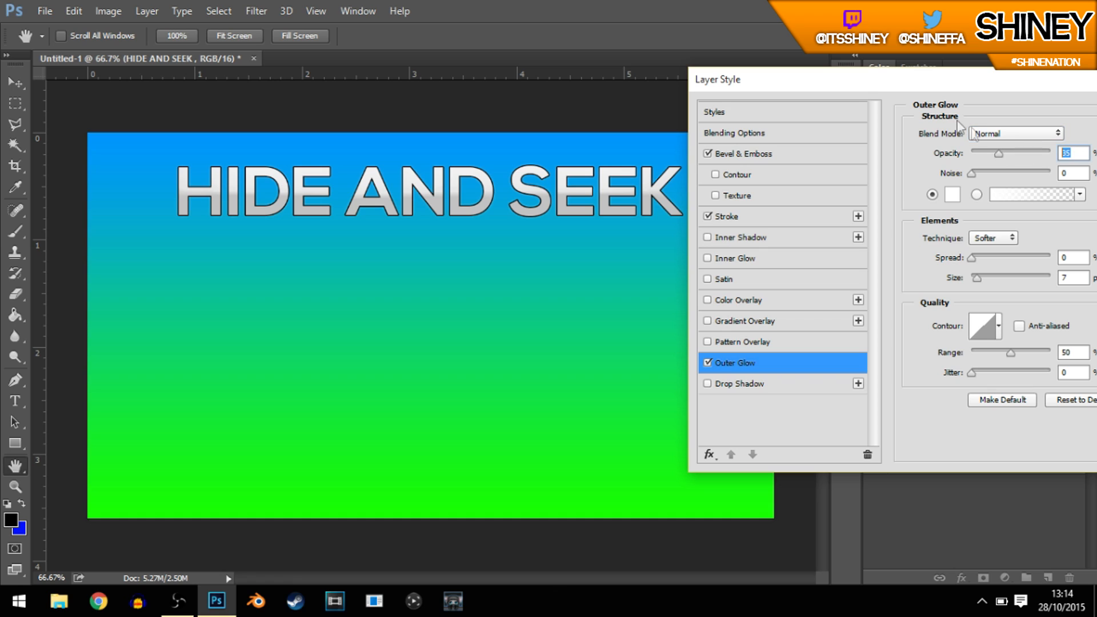
type("75")
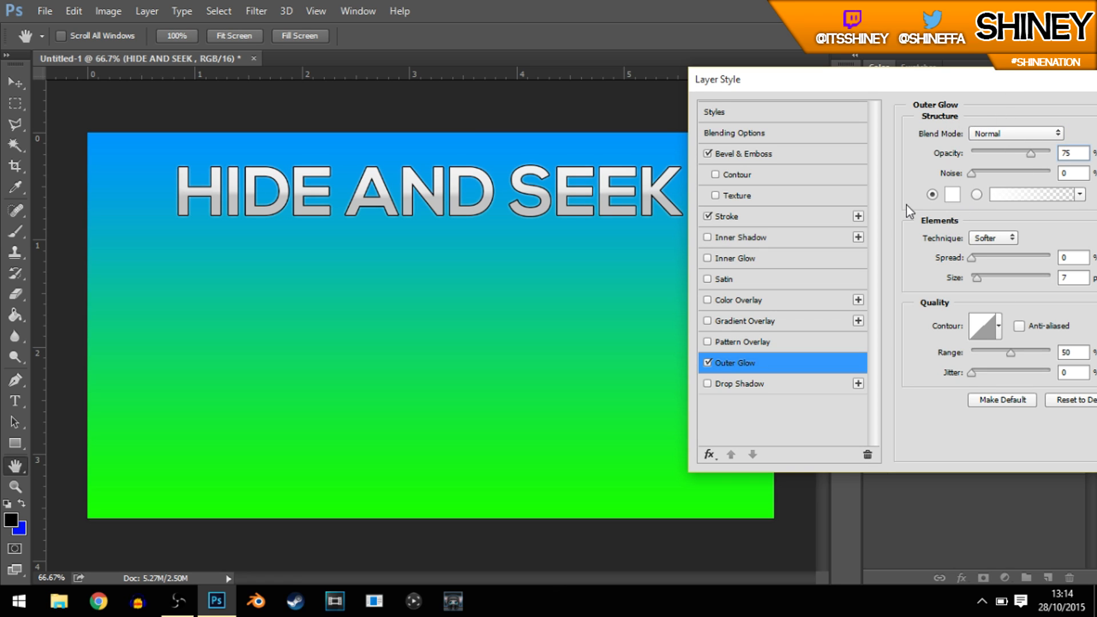
Step: Change the title's outer glow colour to near-black 121212
left_click(953, 195)
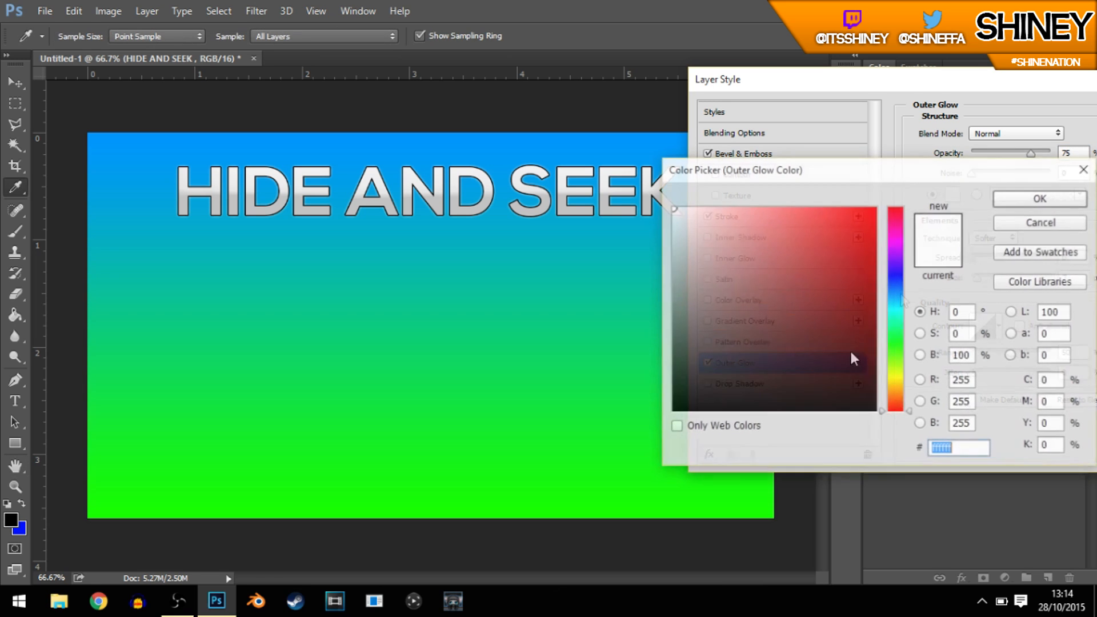
left_click_drag(820, 183, 824, 233)
left_click(675, 422)
left_click_drag(668, 436, 698, 443)
left_click(1045, 250)
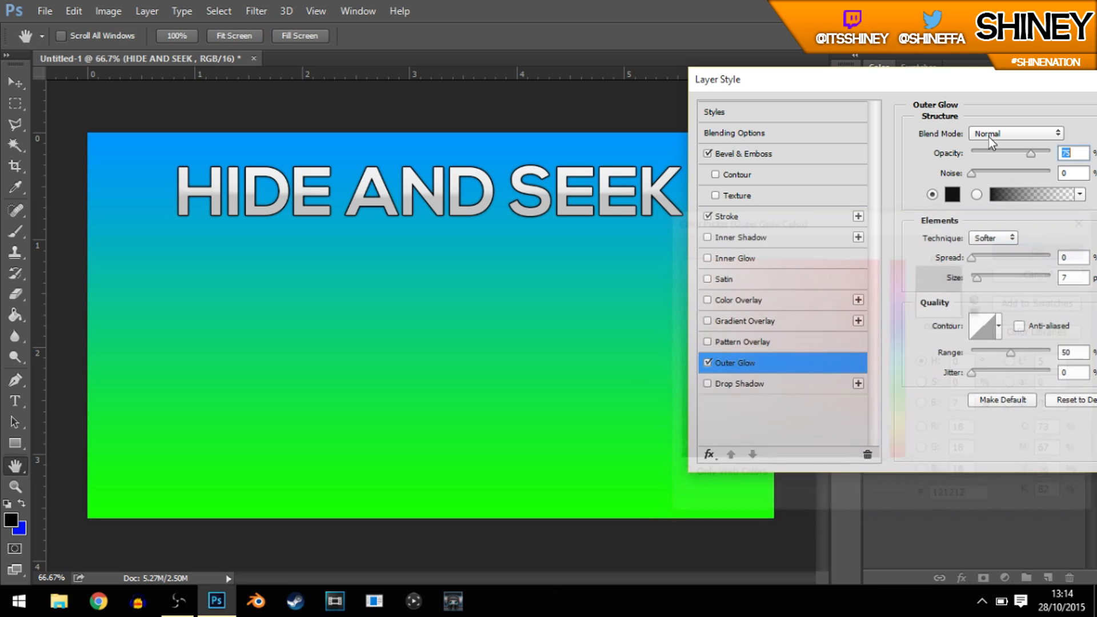
Step: Set the title's outer glow size to 16 px and apply the layer style
left_click_drag(980, 283, 985, 282)
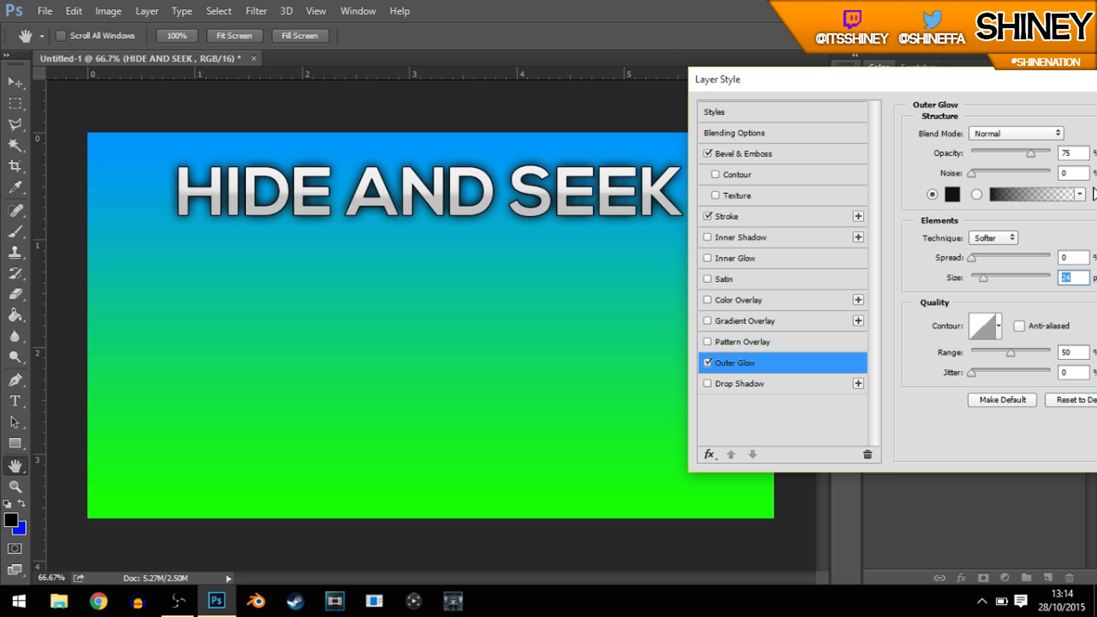
type("16")
left_click_drag(937, 78, 721, 60)
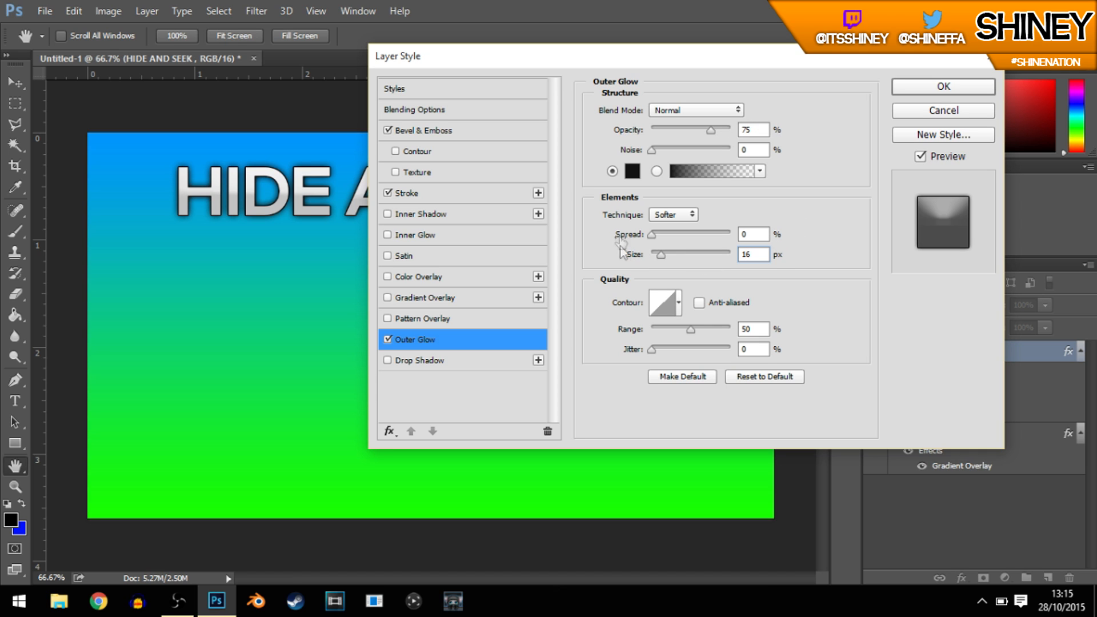
left_click(906, 91)
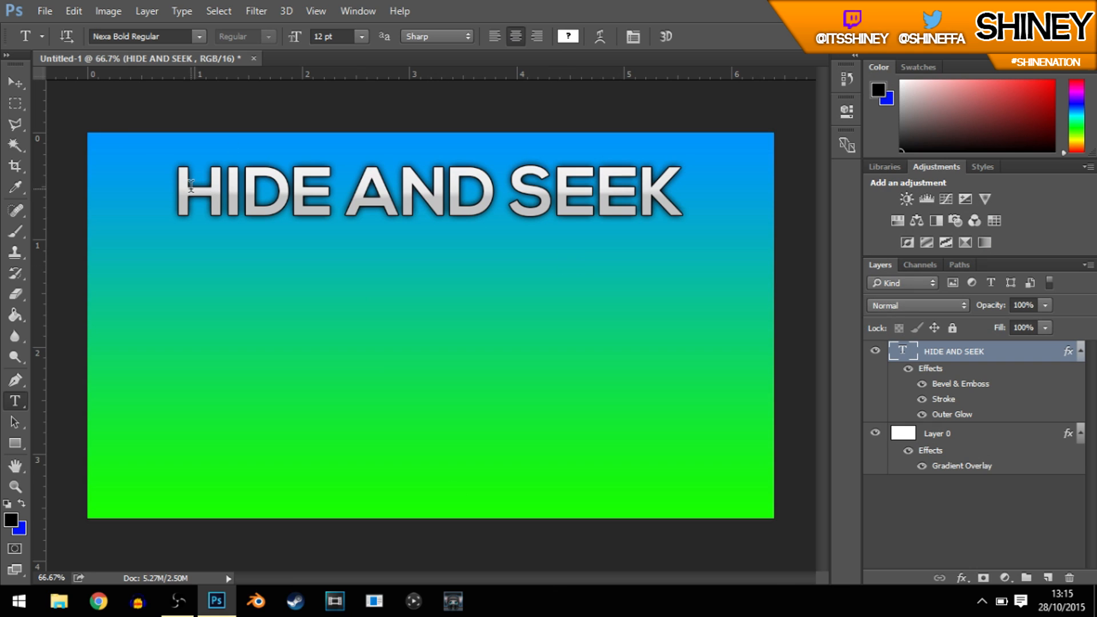
Step: Enlarge the HIDE AND SEEK title to 14 pt and shift it slightly down on the canvas
left_click_drag(182, 187, 763, 191)
left_click(313, 37)
type("10")
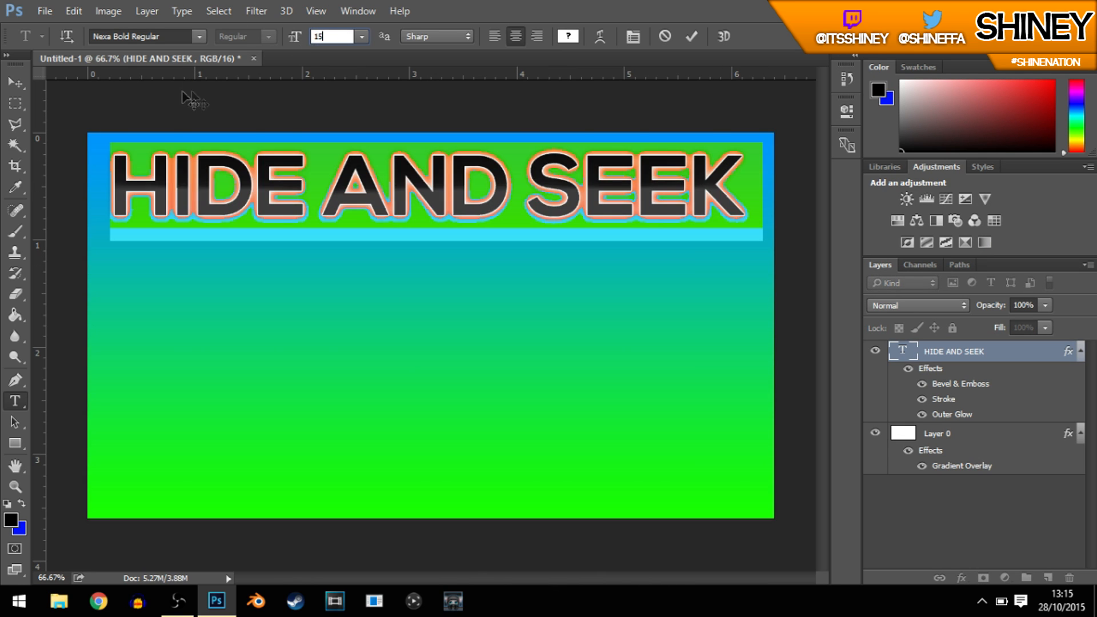
key("BackSpace")
type("4")
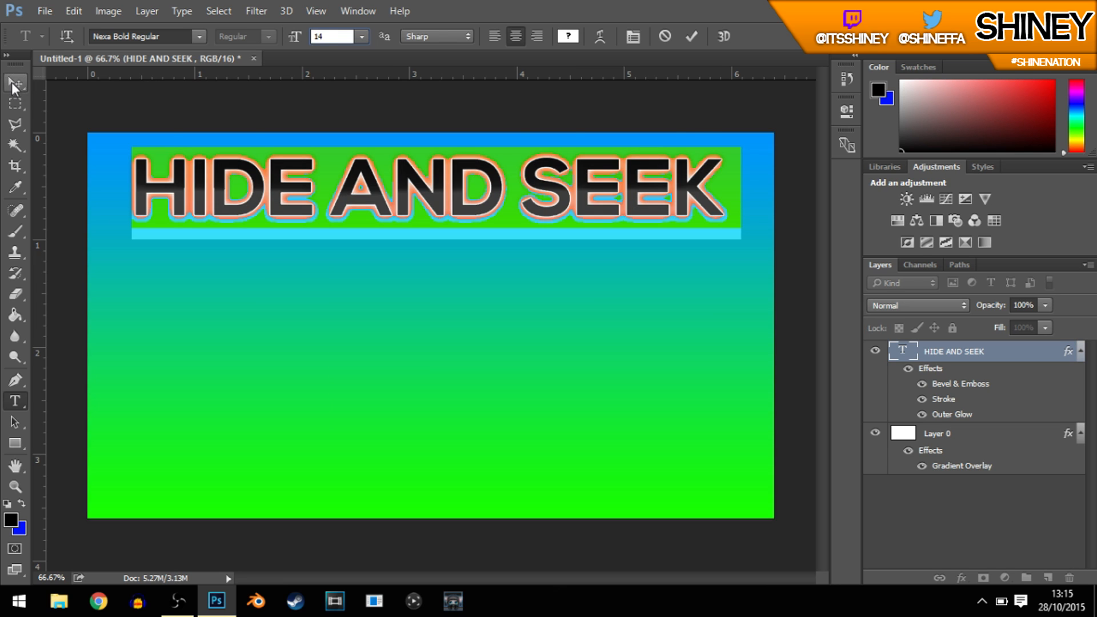
left_click(16, 84)
left_click_drag(449, 107, 455, 126)
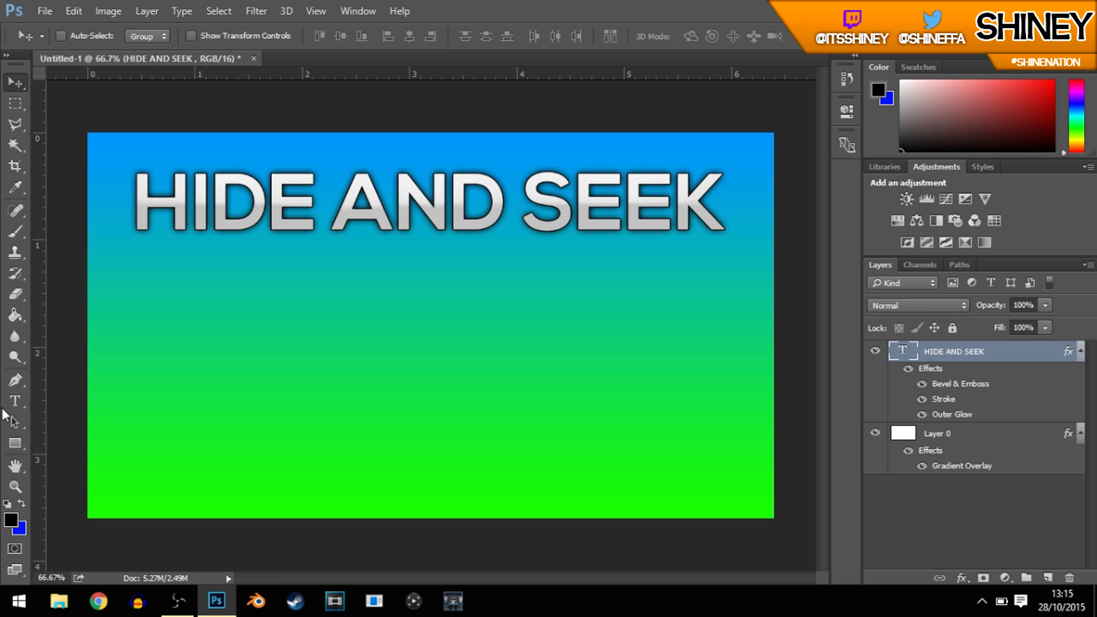
Step: Add a new text layer reading "#1" below the title
left_click(13, 402)
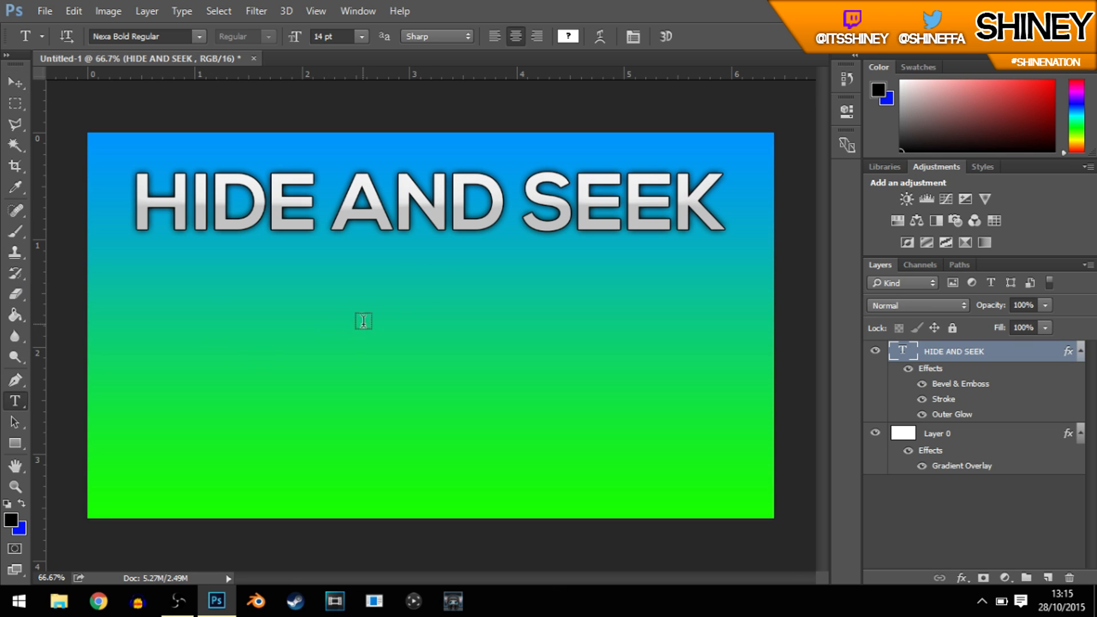
left_click(363, 321)
type("#1")
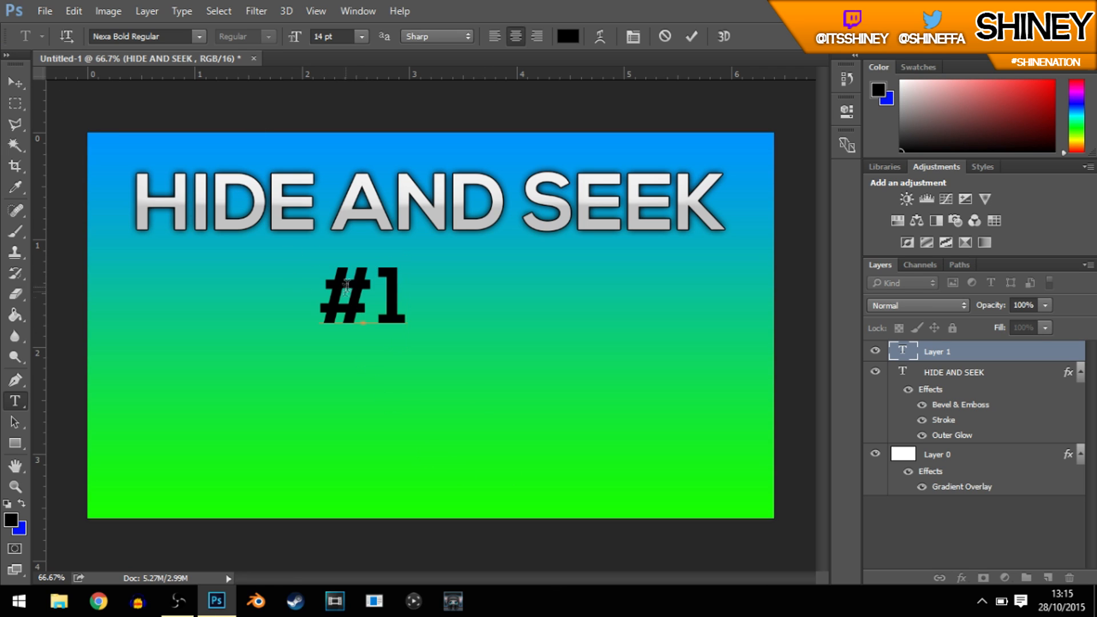
Step: Set the font size of the "#1" text to 20 pt
left_click_drag(334, 295, 407, 298)
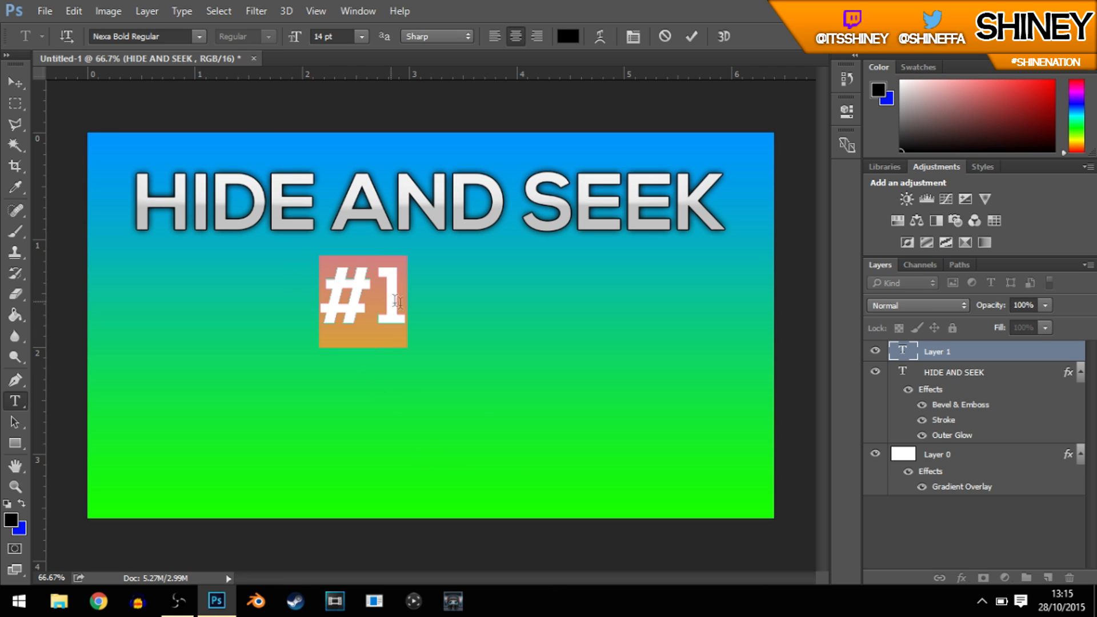
left_click(346, 33)
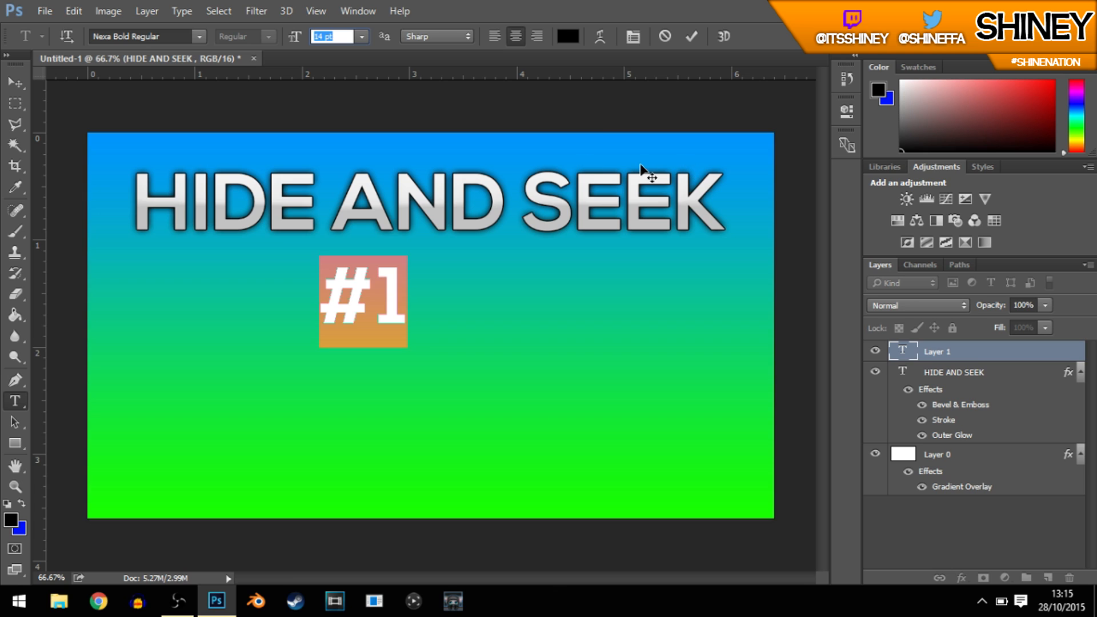
type("18")
key("BackSpace")
key("BackSpace")
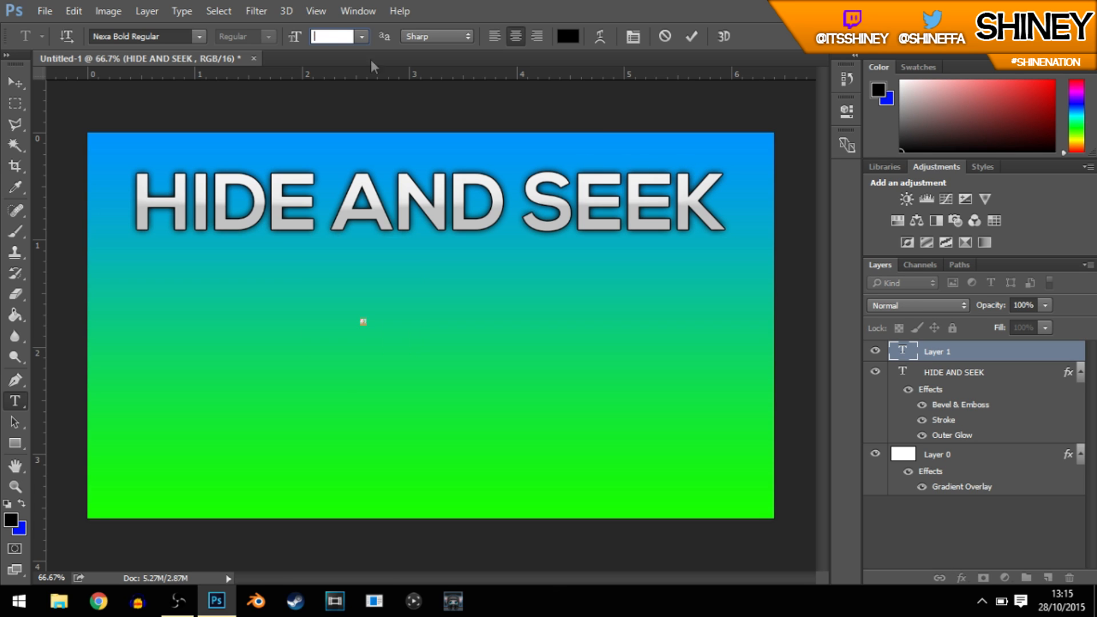
type("20")
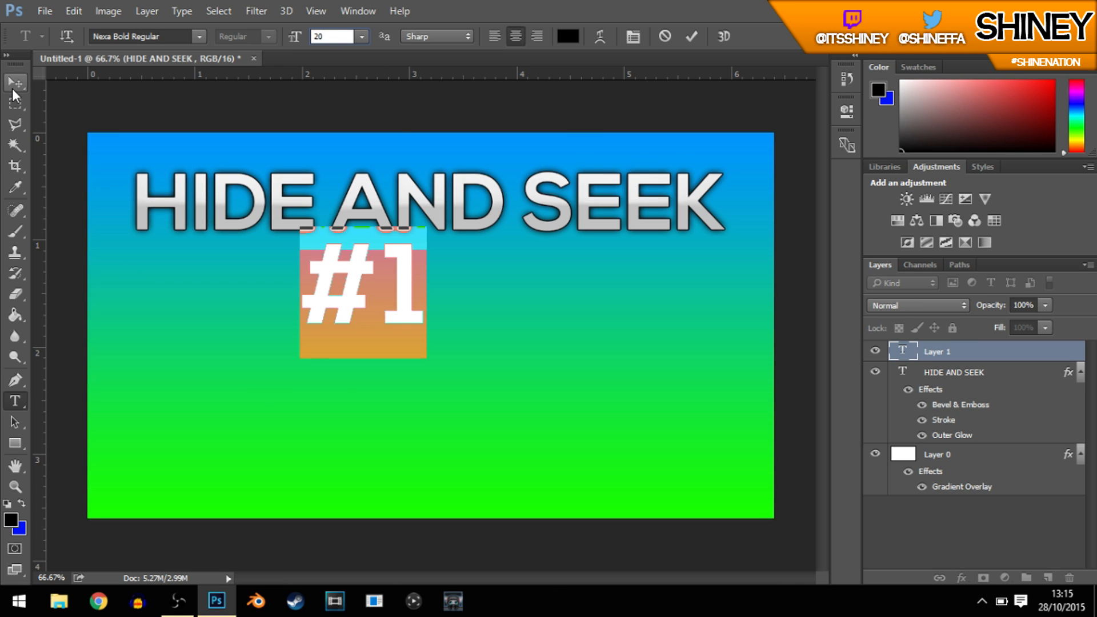
Step: Move the "#1" text so it sits centred just below the title
left_click(15, 83)
left_click_drag(427, 354, 487, 374)
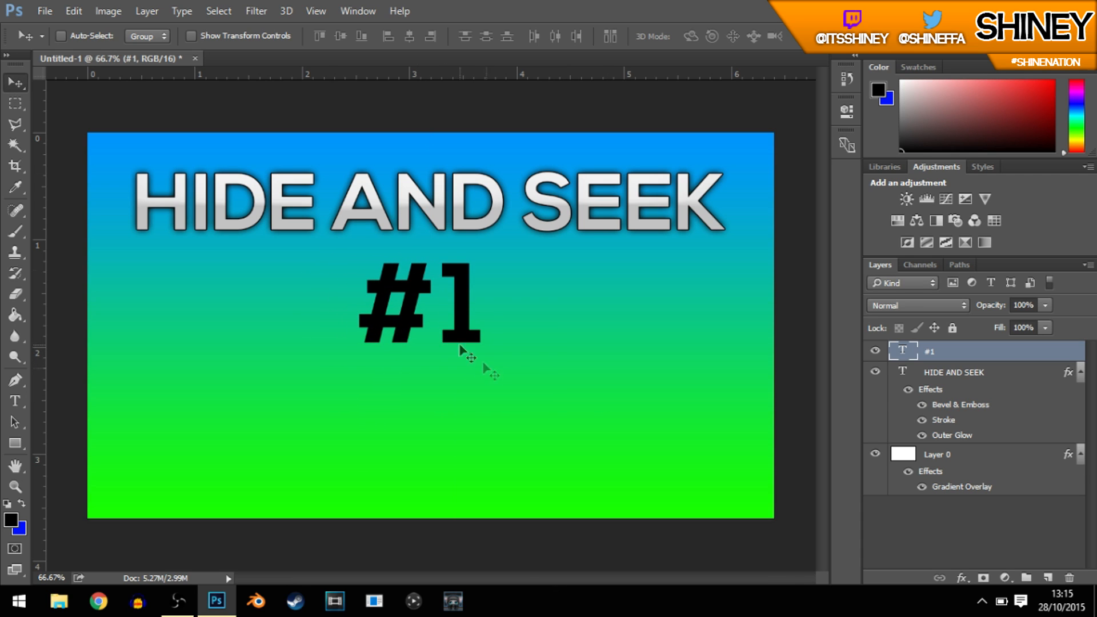
mouse_move(414, 285)
left_mouse_down()
mouse_move(394, 286)
mouse_move(452, 296)
mouse_move(420, 313)
mouse_move(399, 302)
mouse_move(399, 285)
left_mouse_up()
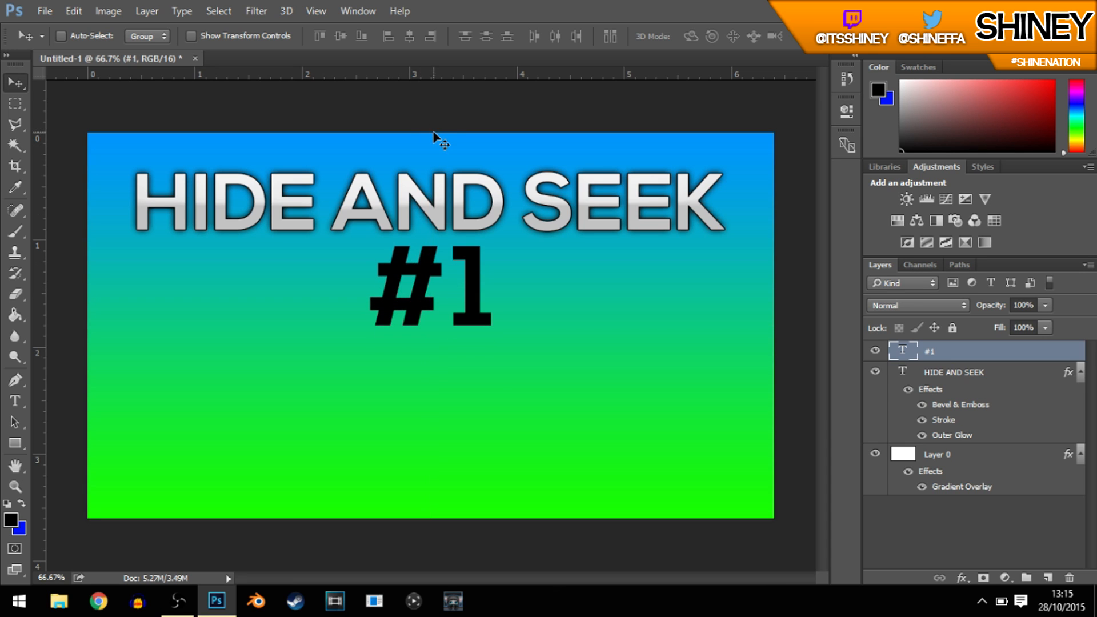
left_click_drag(446, 254, 445, 259)
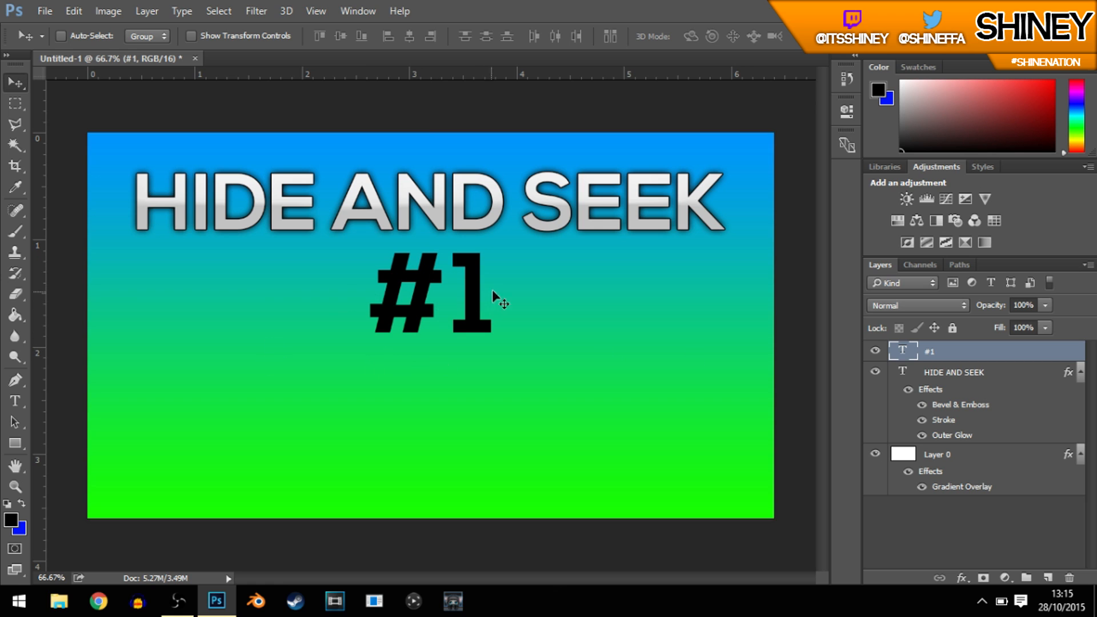
double_click(1078, 358)
left_click(977, 113)
double_click(1076, 360)
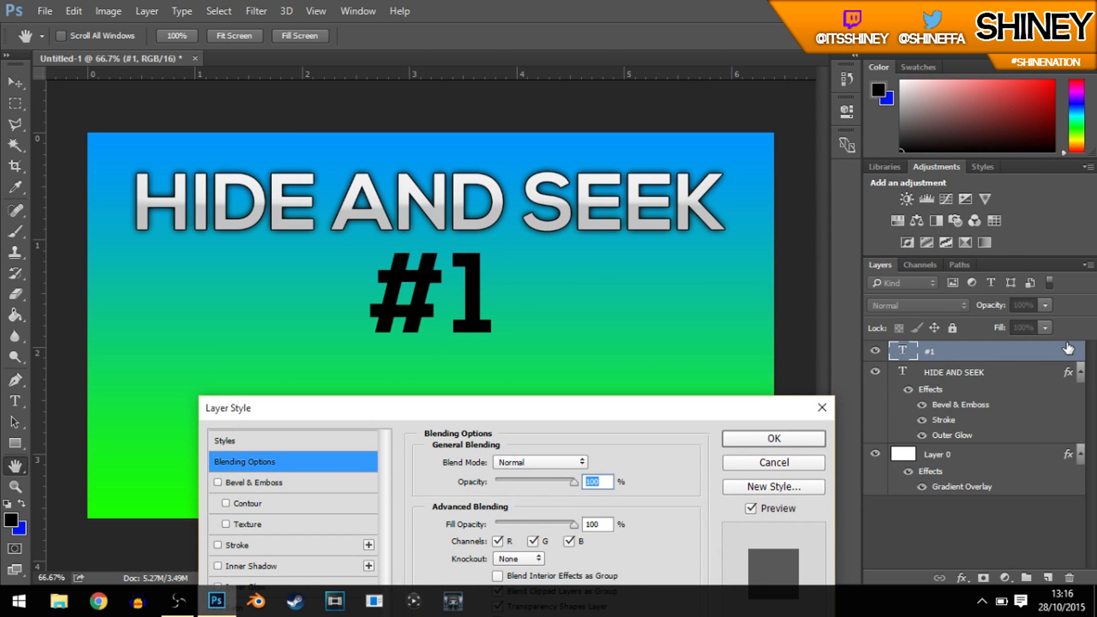
left_click_drag(557, 407, 855, 78)
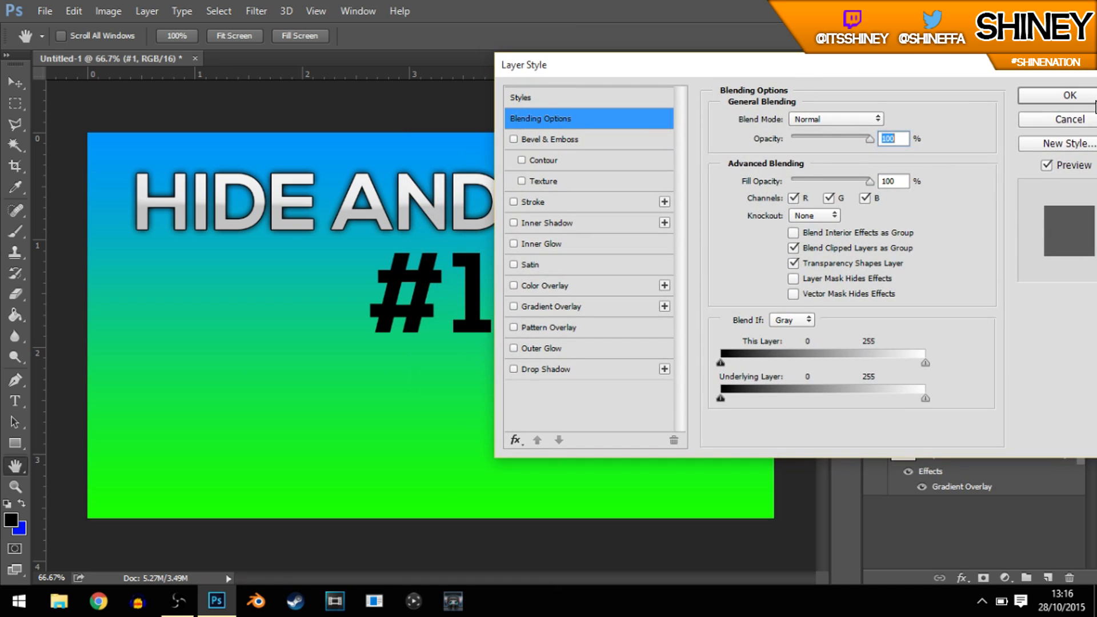
left_click(1058, 120)
Step: Add a Gradient Overlay effect to the "#1" text layer
right_click(976, 353)
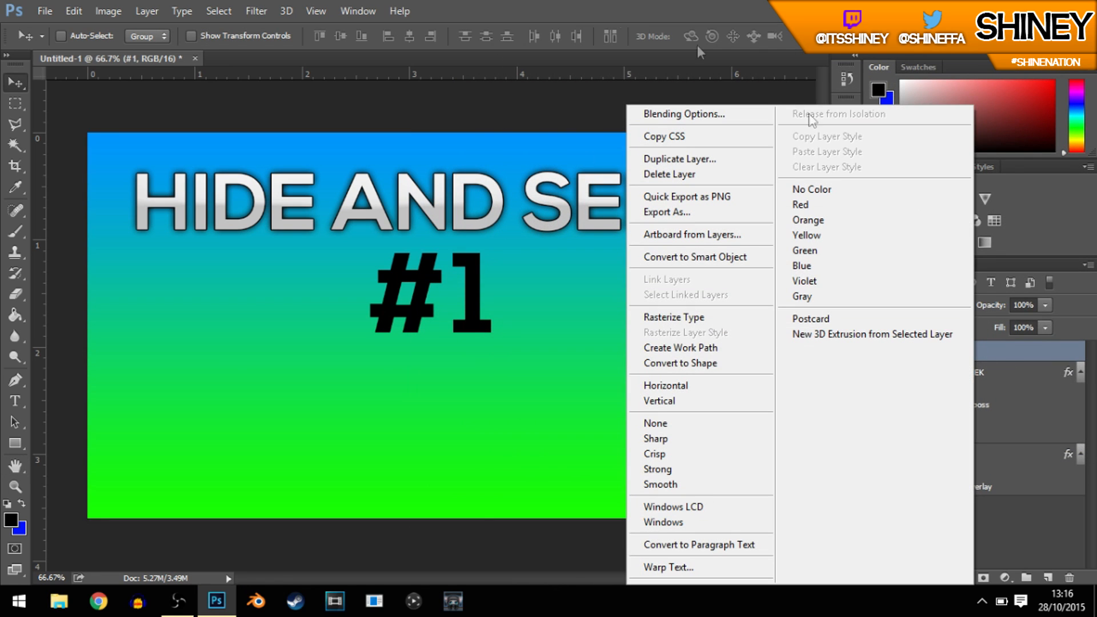
left_click(682, 114)
left_click_drag(620, 70, 928, 87)
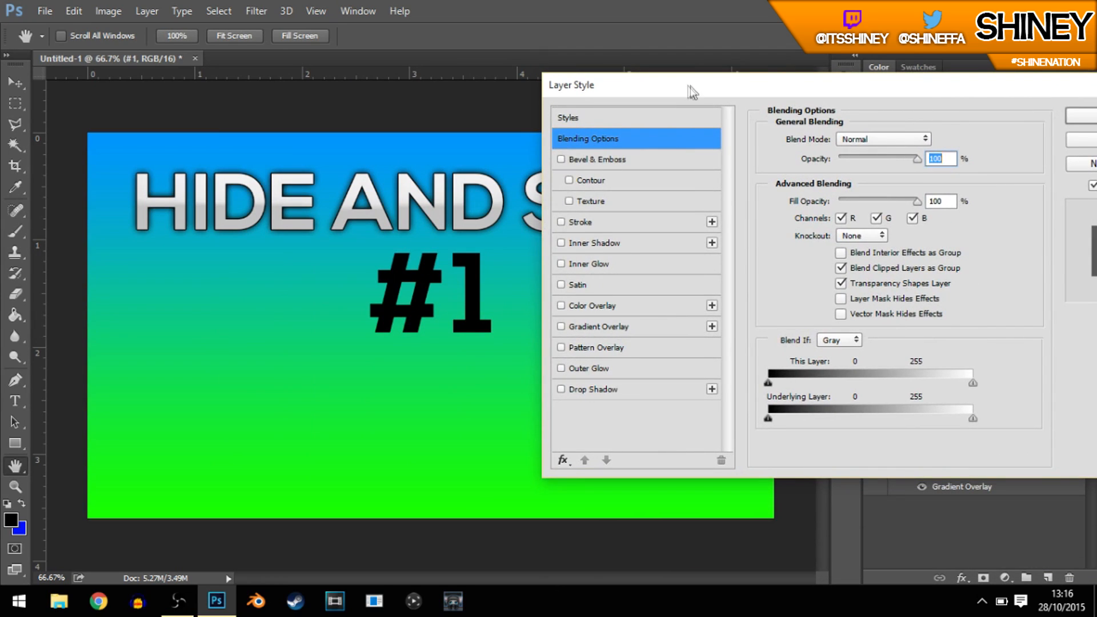
left_click_drag(688, 87, 708, 79)
left_click(631, 319)
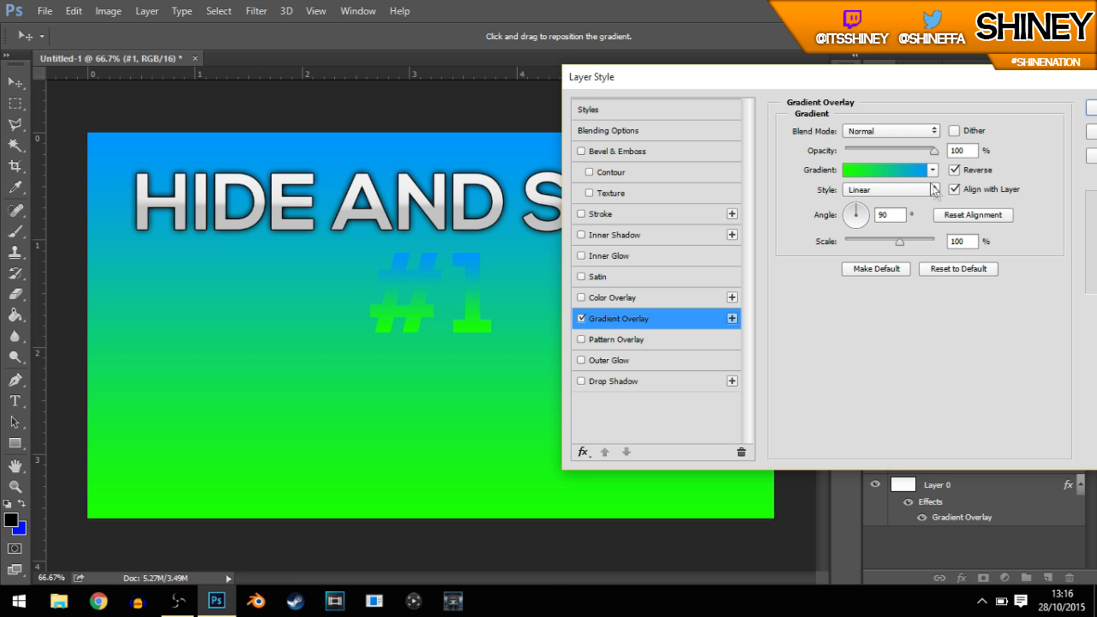
Step: Change the blue start stop of the "#1" overlay gradient to black 000000
left_click(953, 167)
left_click(853, 170)
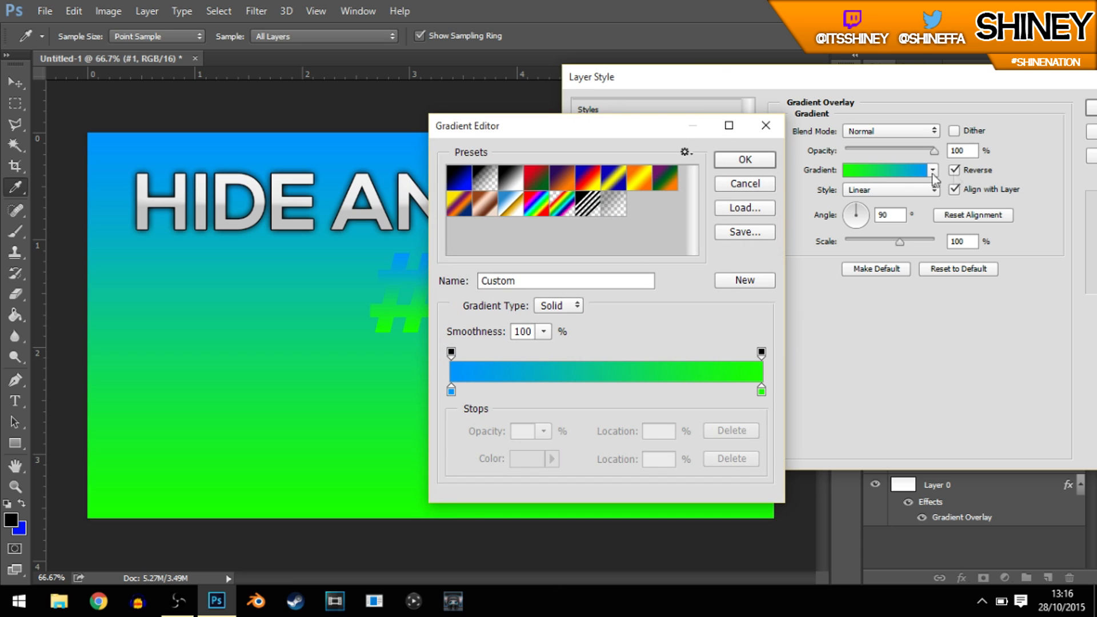
double_click(452, 391)
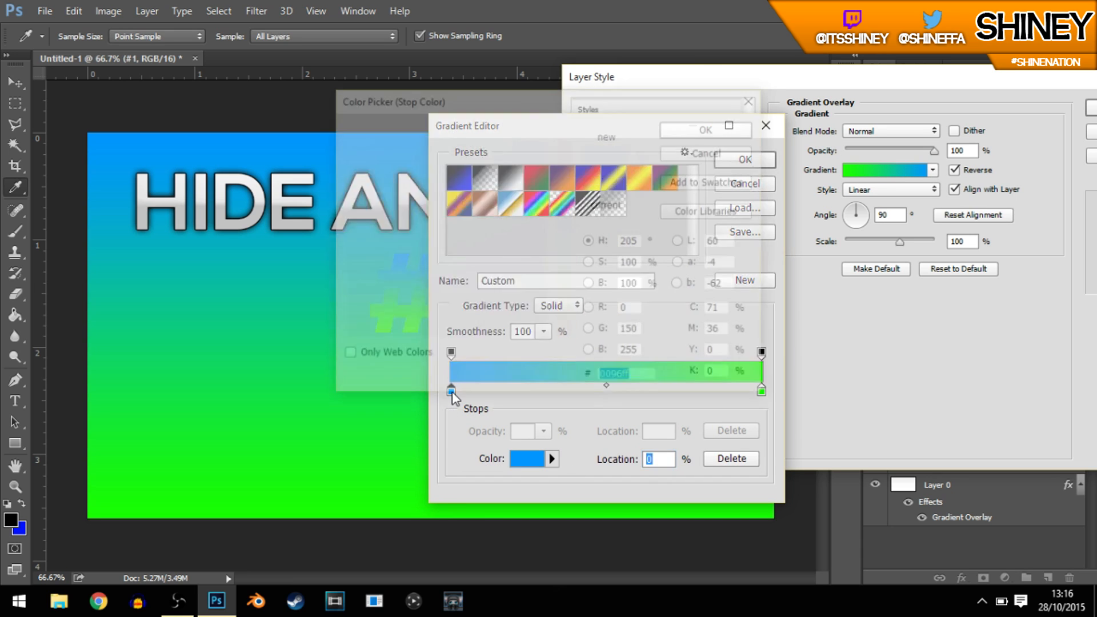
type("000000")
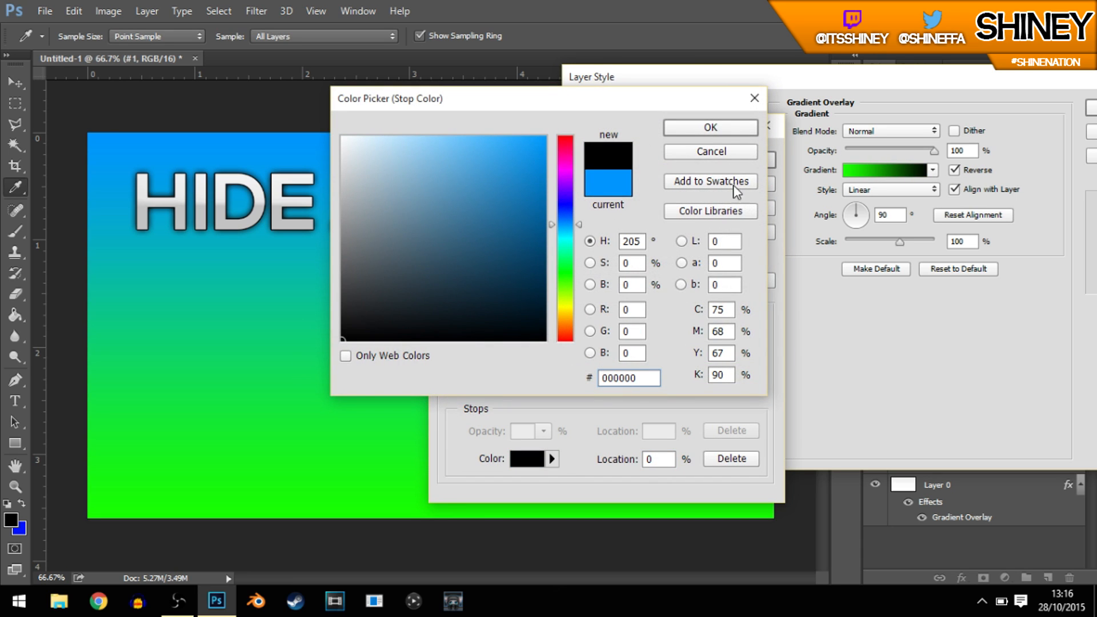
left_click(710, 128)
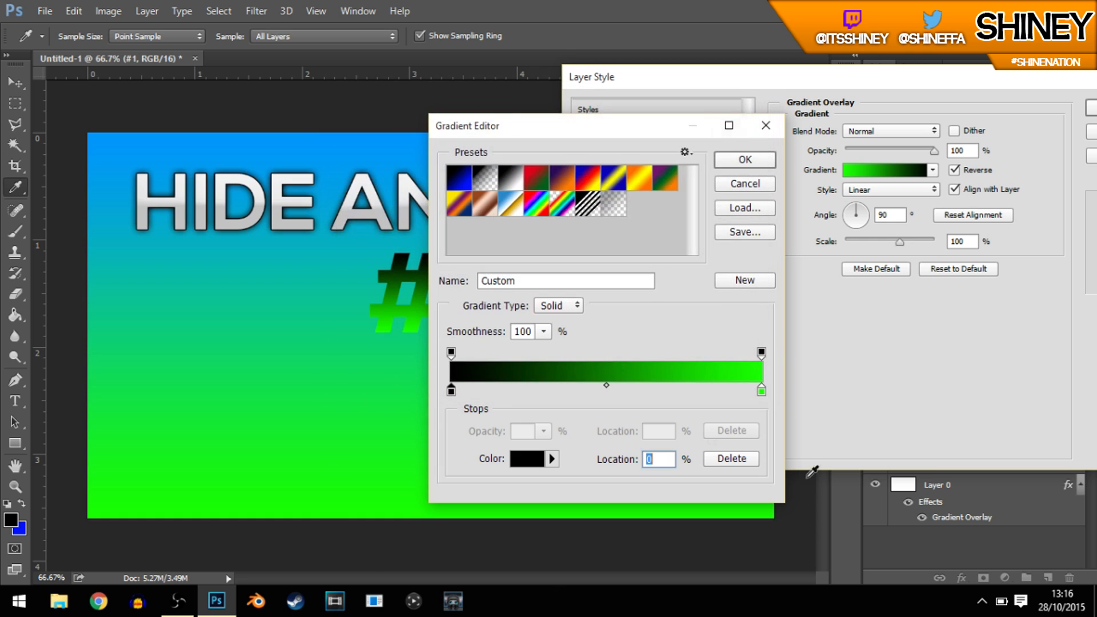
Step: Change the green end stop of the "#1" overlay gradient to dark grey 242424 and accept the gradient
double_click(762, 391)
left_click(361, 316)
left_click_drag(371, 316, 339, 311)
double_click(644, 377)
type("242424")
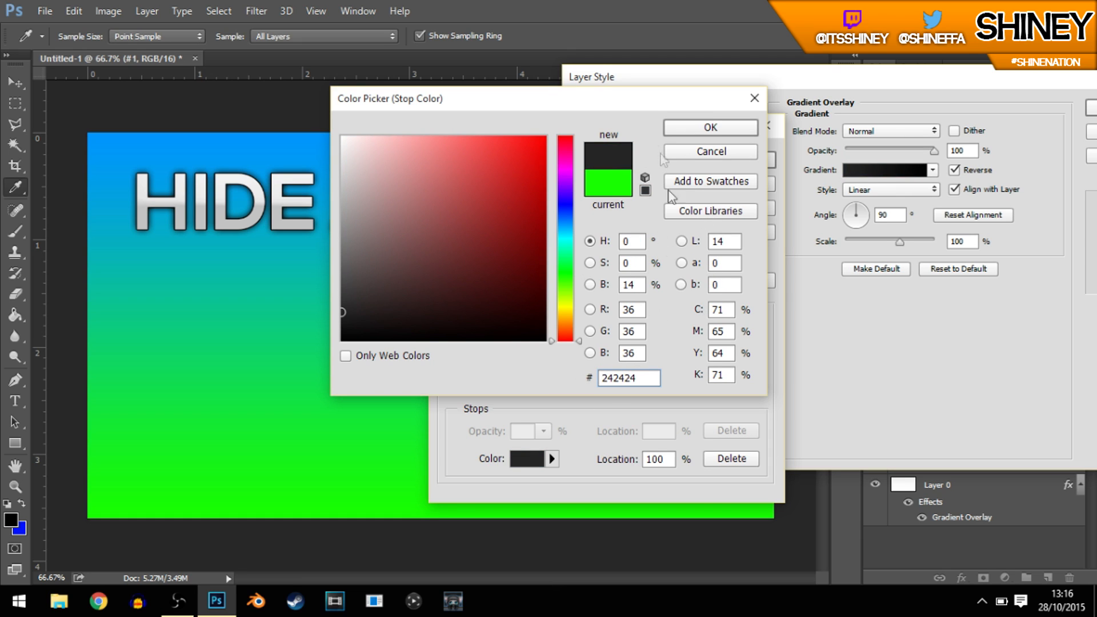
left_click(715, 129)
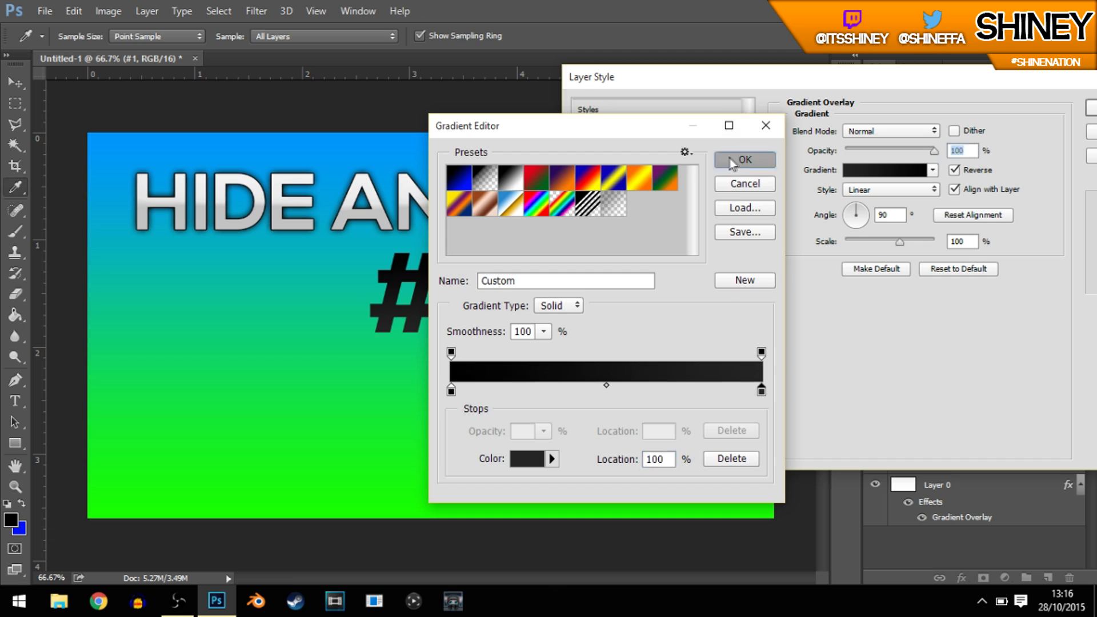
left_click(729, 159)
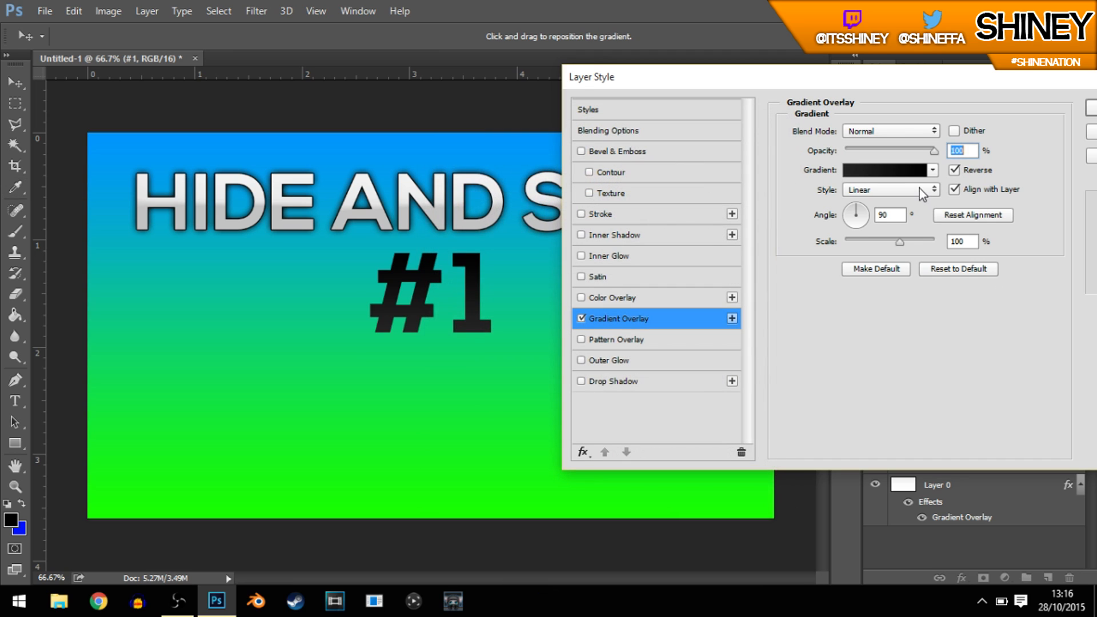
Step: Turn off Reverse for the "#1" gradient overlay and try rotating its angle, for example to 14°
left_click(954, 170)
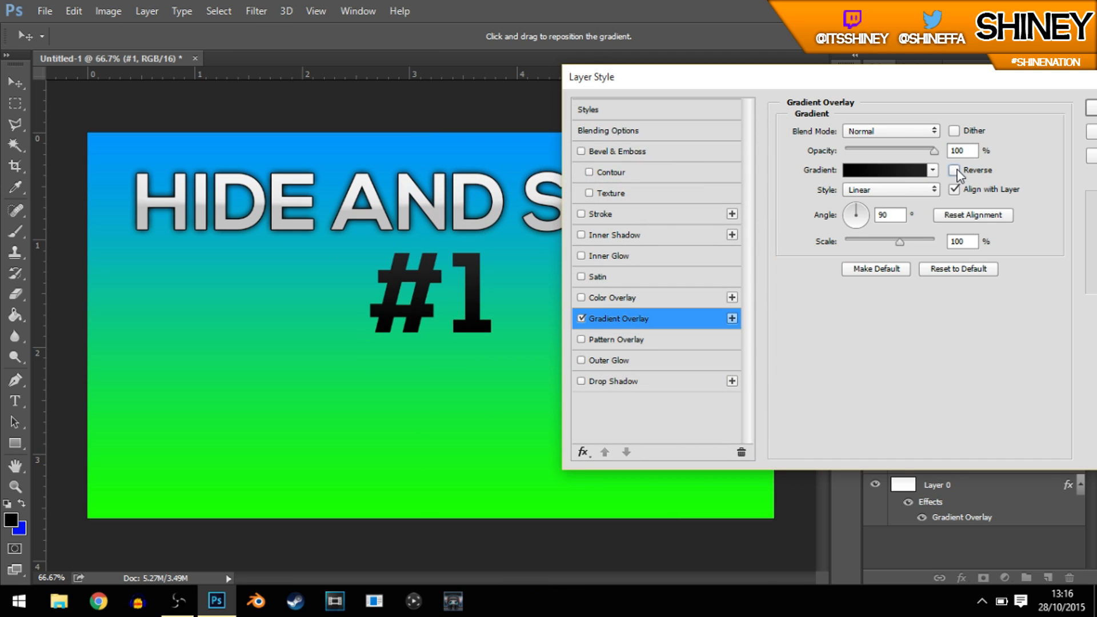
left_click(955, 171)
left_click(955, 169)
left_click_drag(857, 212, 860, 207)
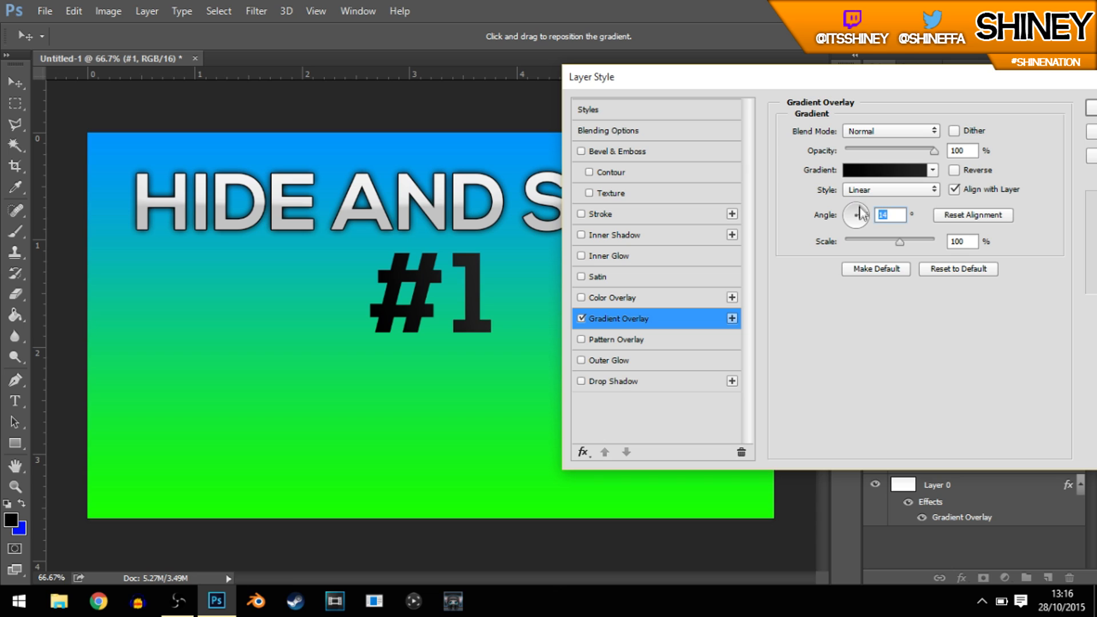
Step: Try the Radial and Angle styles for the "#1" gradient overlay, then set the style to Reflected
left_click(870, 189)
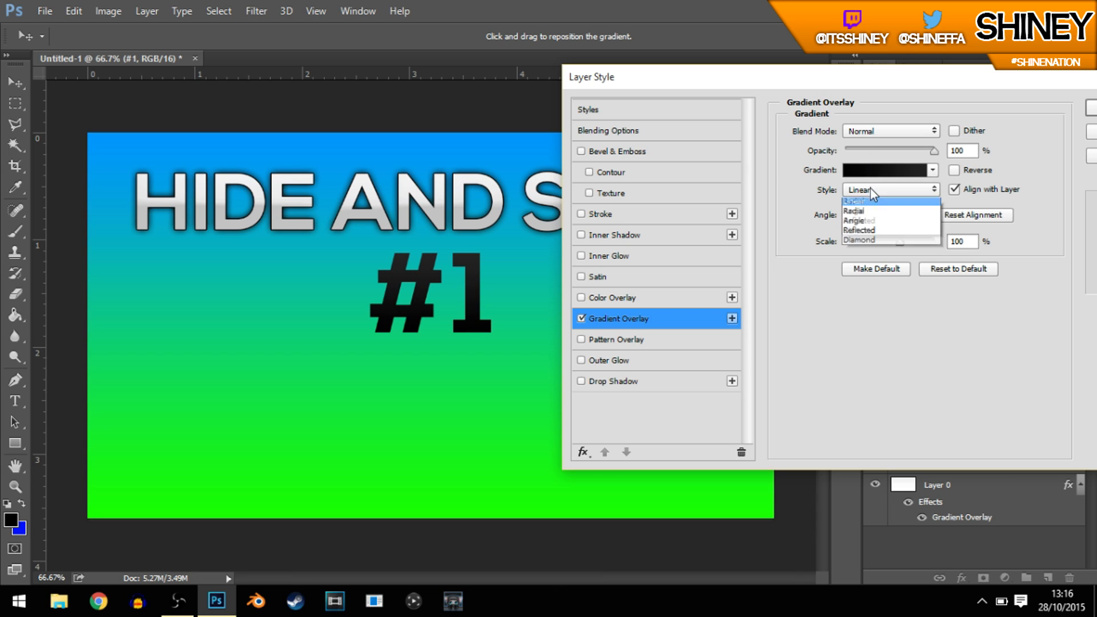
left_click(854, 211)
left_click_drag(415, 329, 408, 277)
left_click(897, 189)
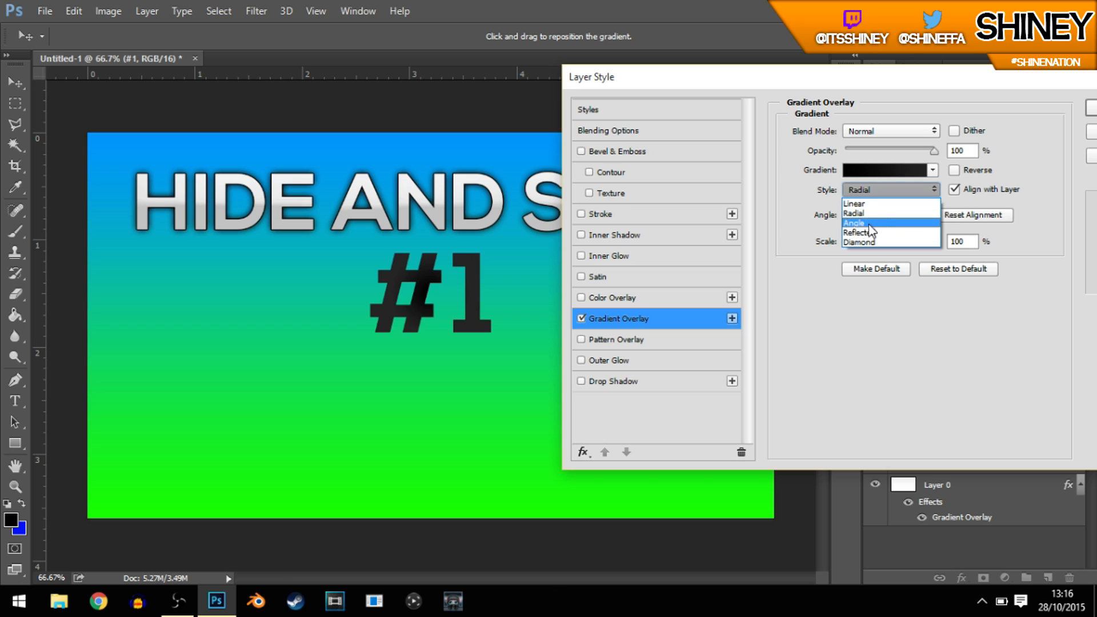
left_click(874, 220)
left_click(866, 191)
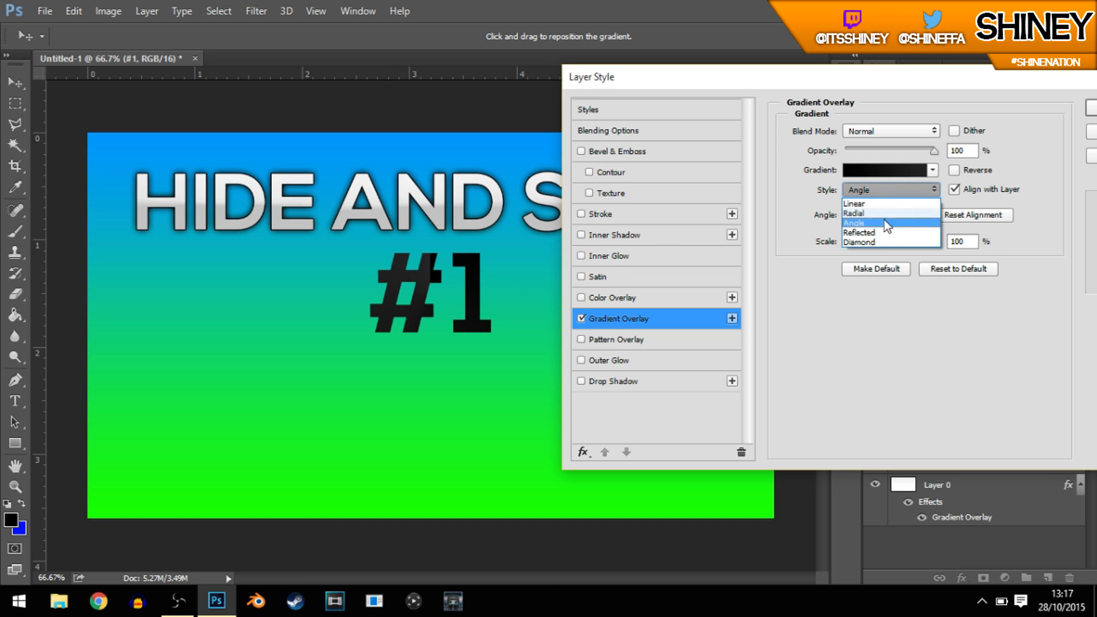
left_click(880, 222)
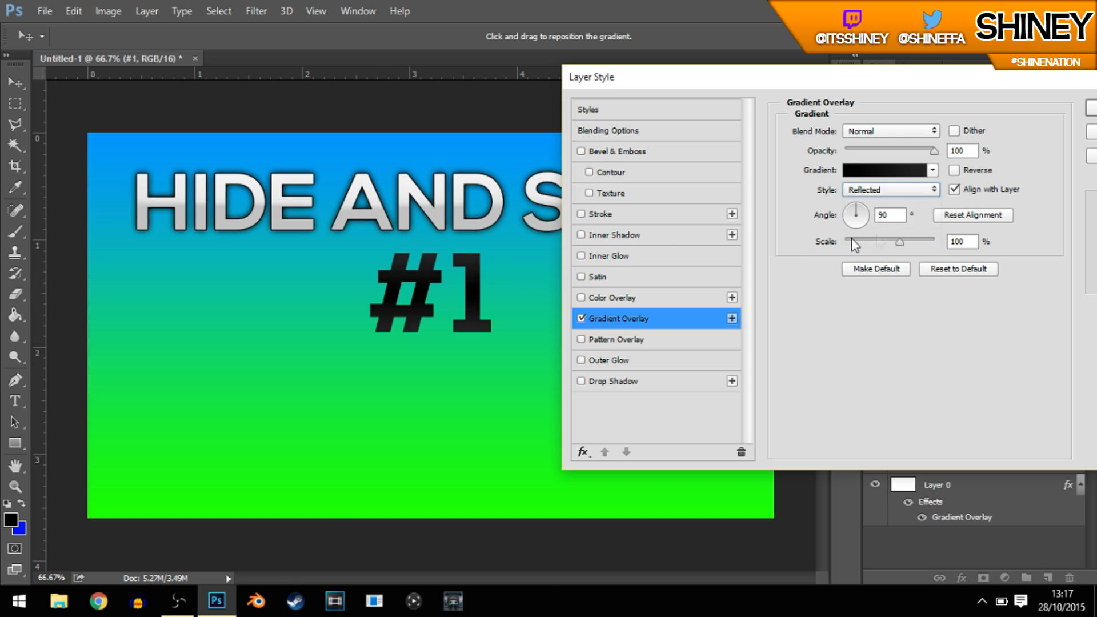
Step: Turn on Reverse for the "#1" gradient overlay and set its angle to 0° and scale to 110%
left_click(953, 170)
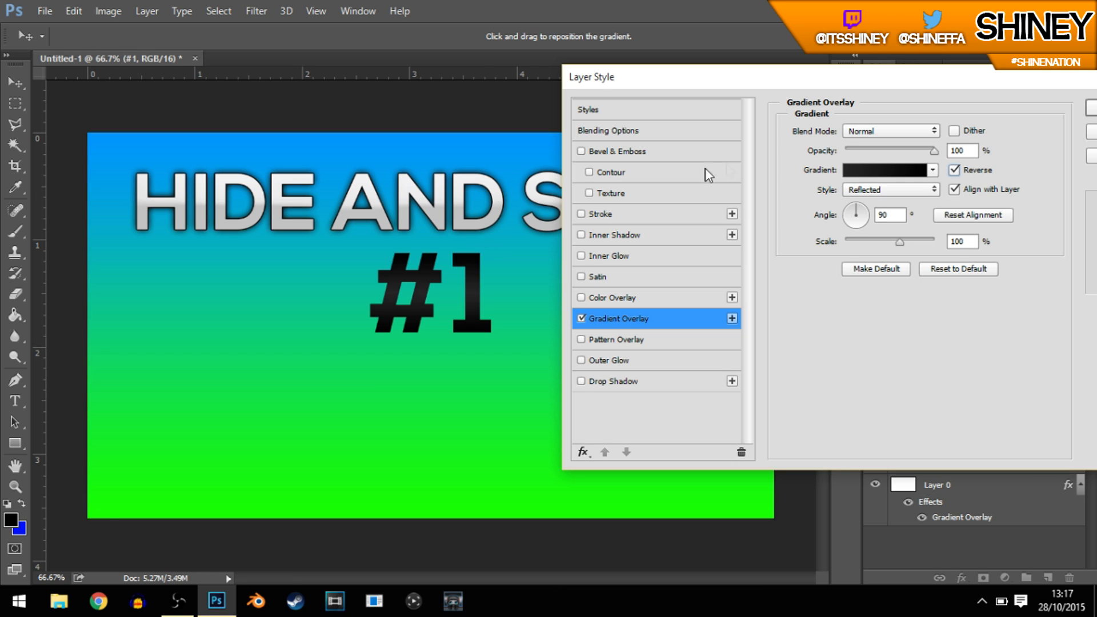
left_click(903, 217)
type("0")
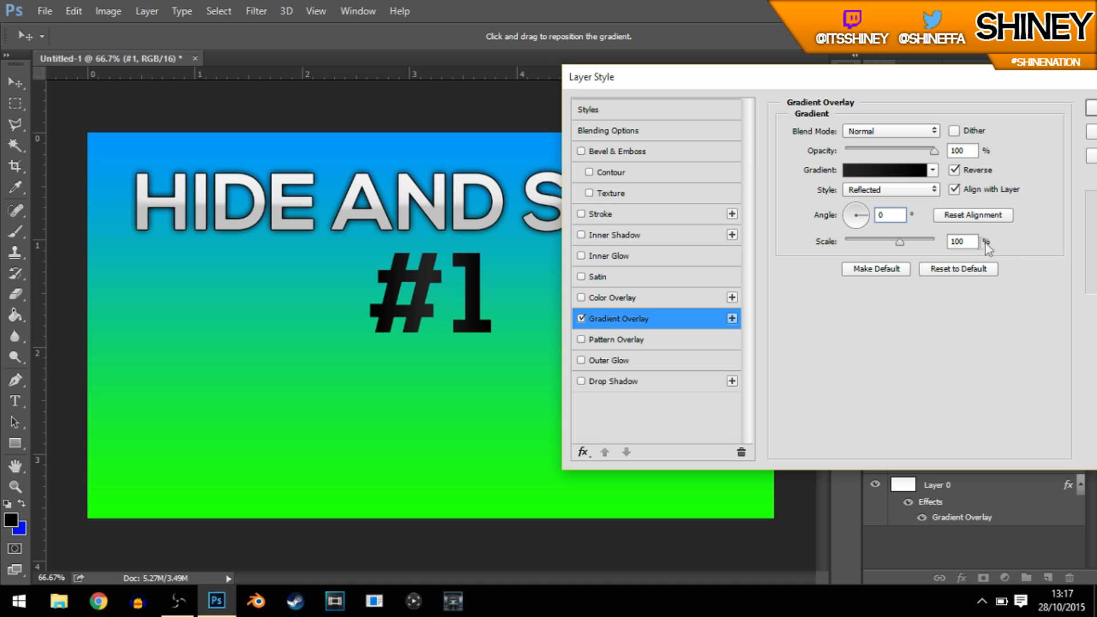
mouse_move(901, 245)
left_mouse_down()
mouse_move(882, 241)
mouse_move(895, 245)
left_mouse_up()
type("110")
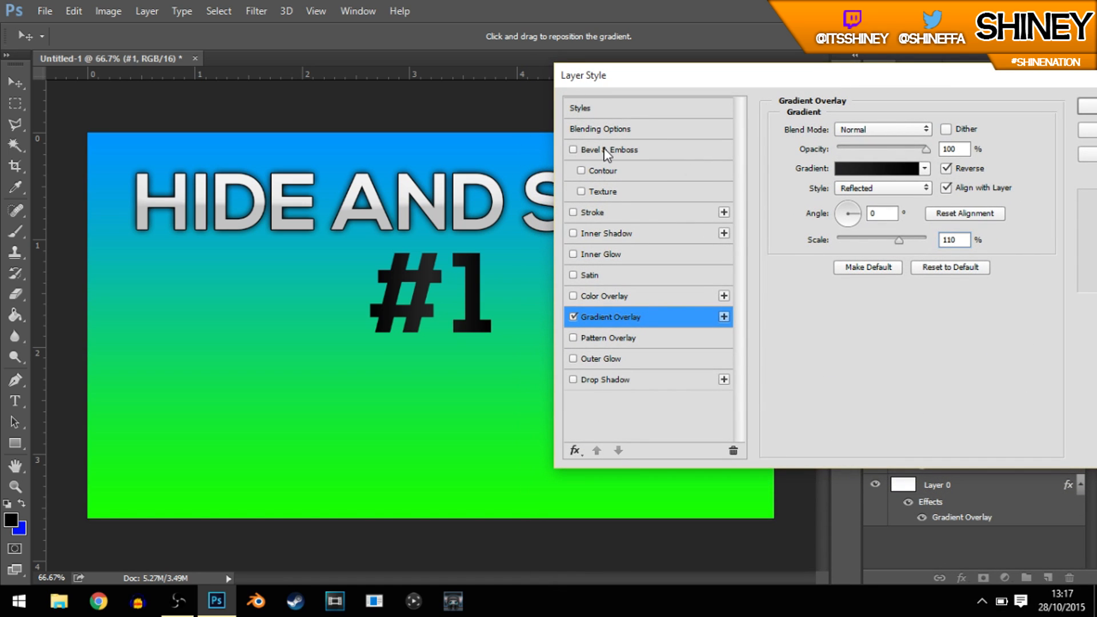
Step: Add Bevel & Emboss to the "#1" text and try different shading altitudes, such as 5° and 20°
left_click(604, 151)
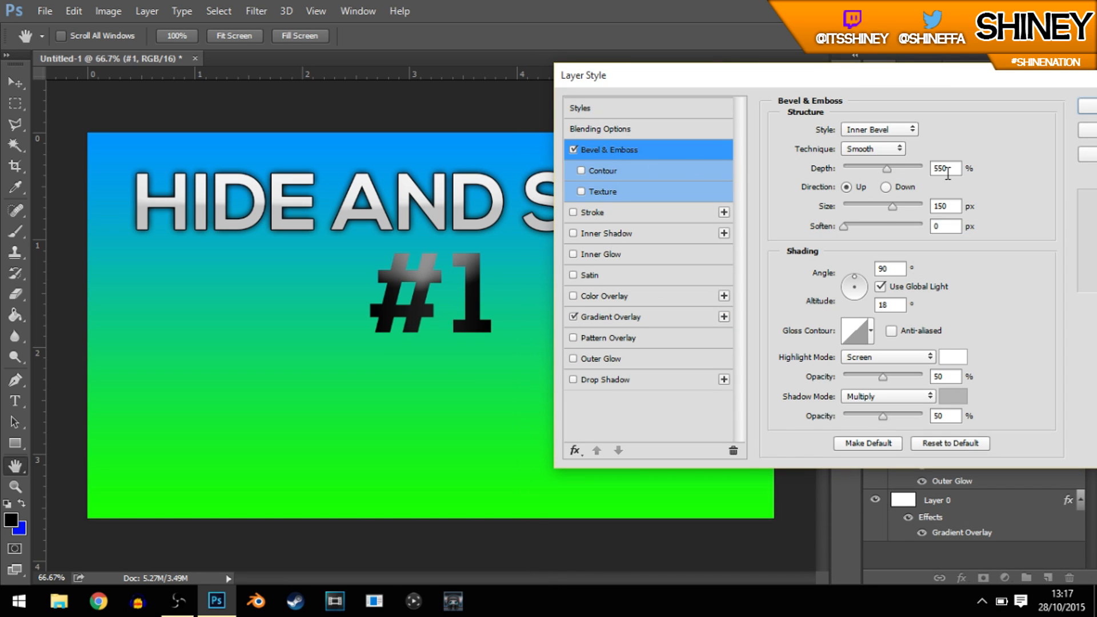
left_click_drag(890, 305, 868, 307)
left_click_drag(855, 76, 795, 52)
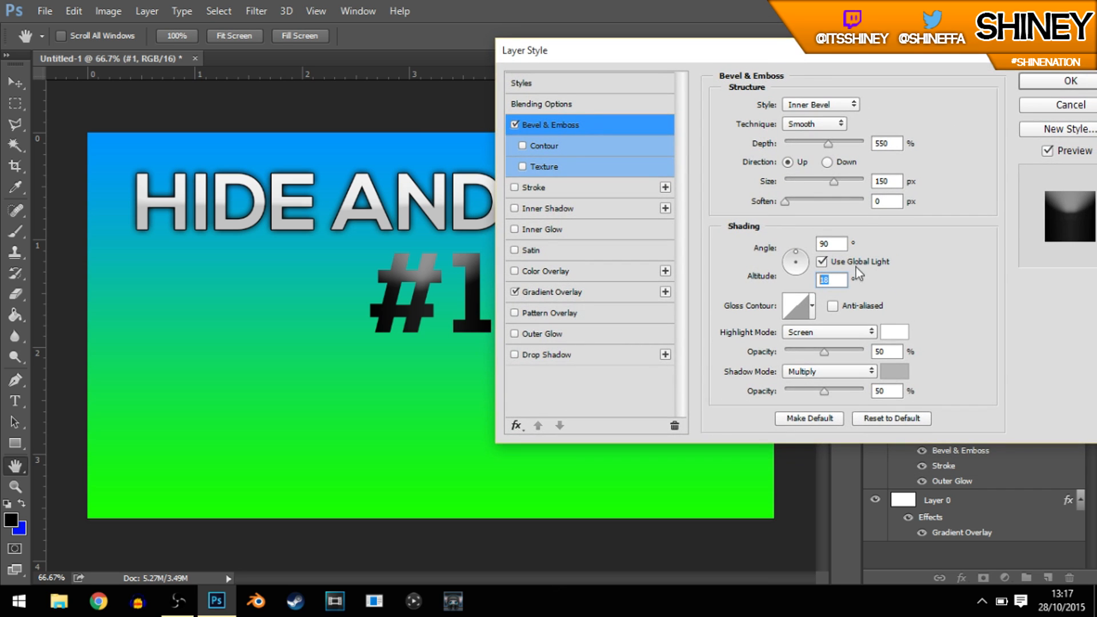
type("5")
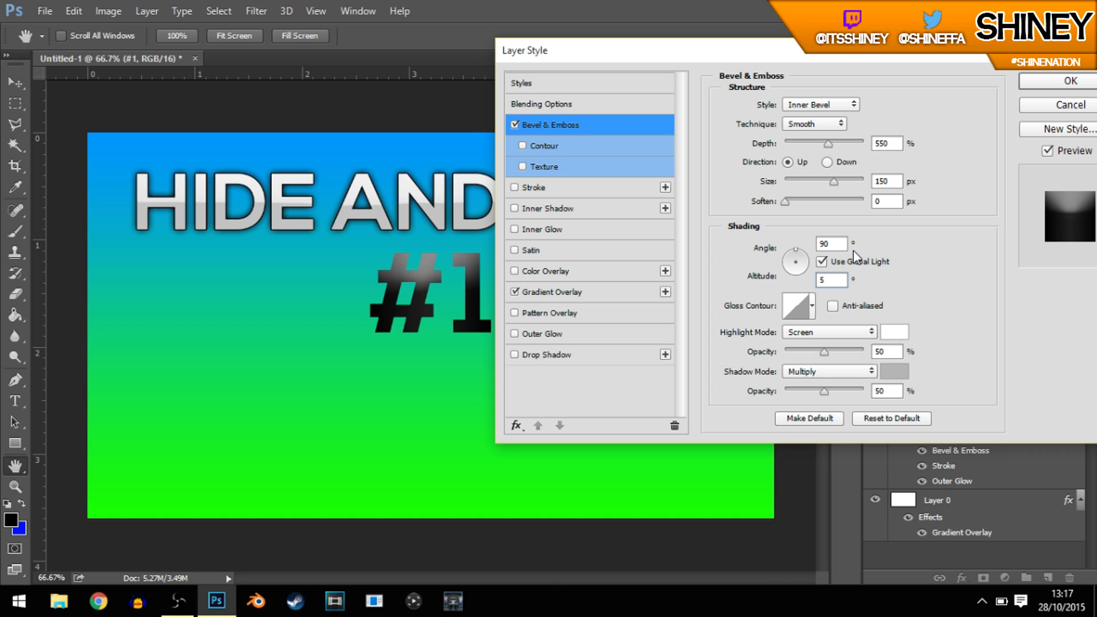
key("BackSpace")
type("7")
type("0")
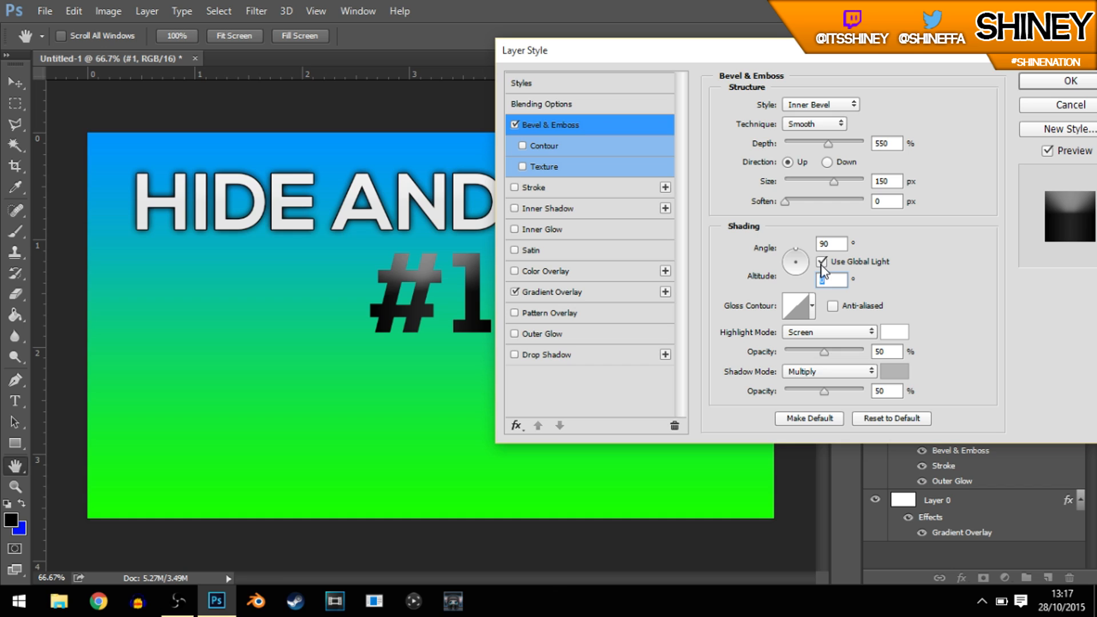
type("20")
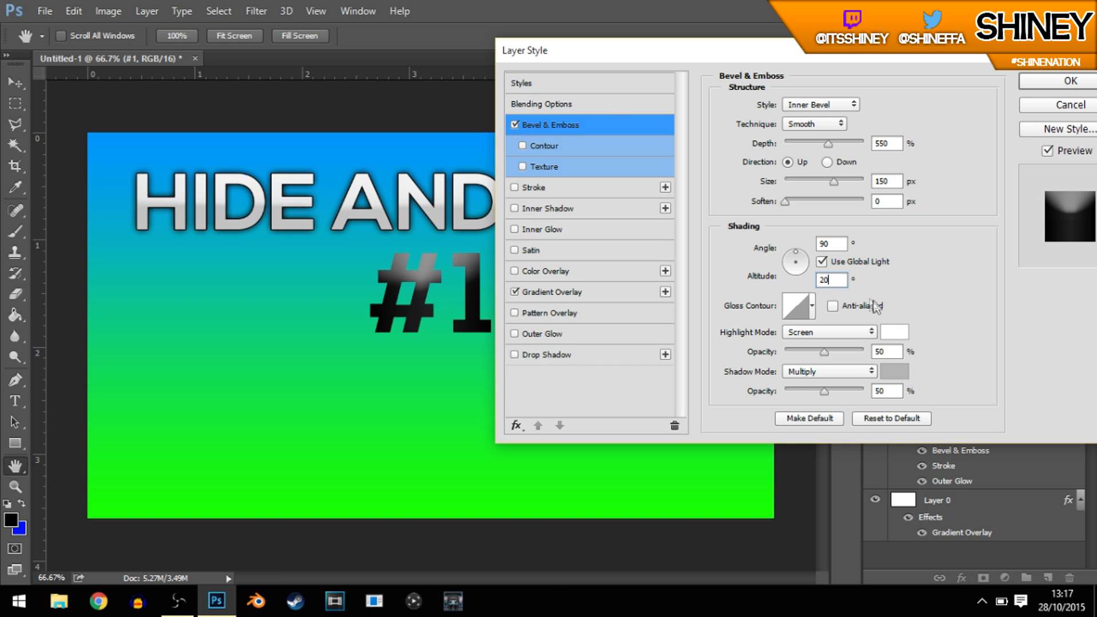
Step: Set the shading altitude of the "#1" bevel to 7°
key("BackSpace")
key("BackSpace")
type("12")
key("BackSpace")
key("BackSpace")
type("7")
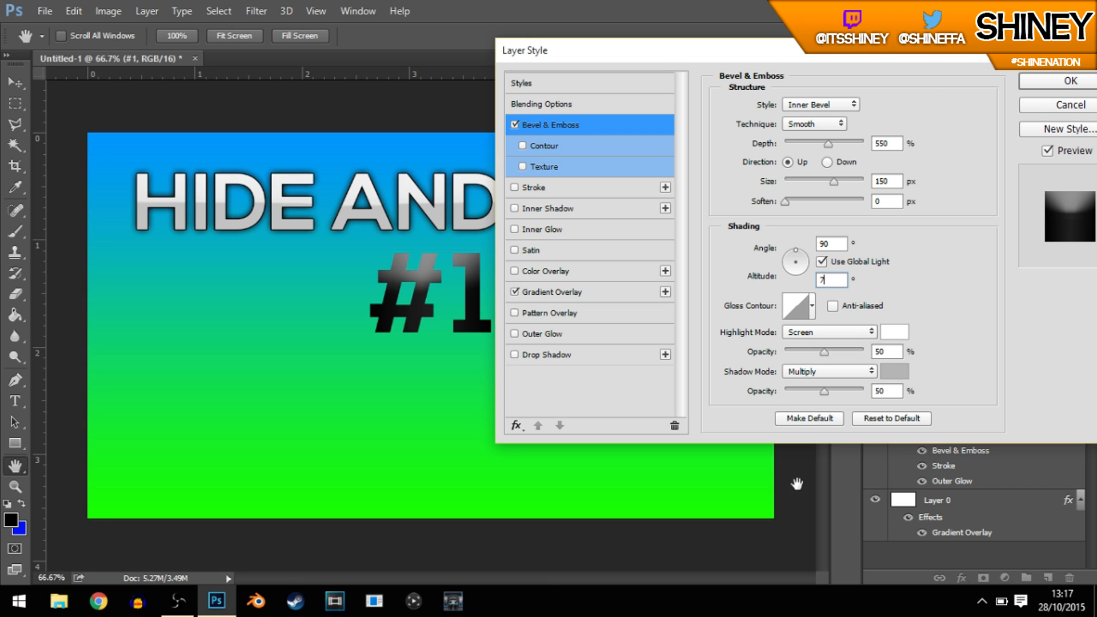
Step: Lower the highlight opacity of the "#1" bevel to about 16% and move the dialog to check the text
left_click_drag(821, 351, 797, 351)
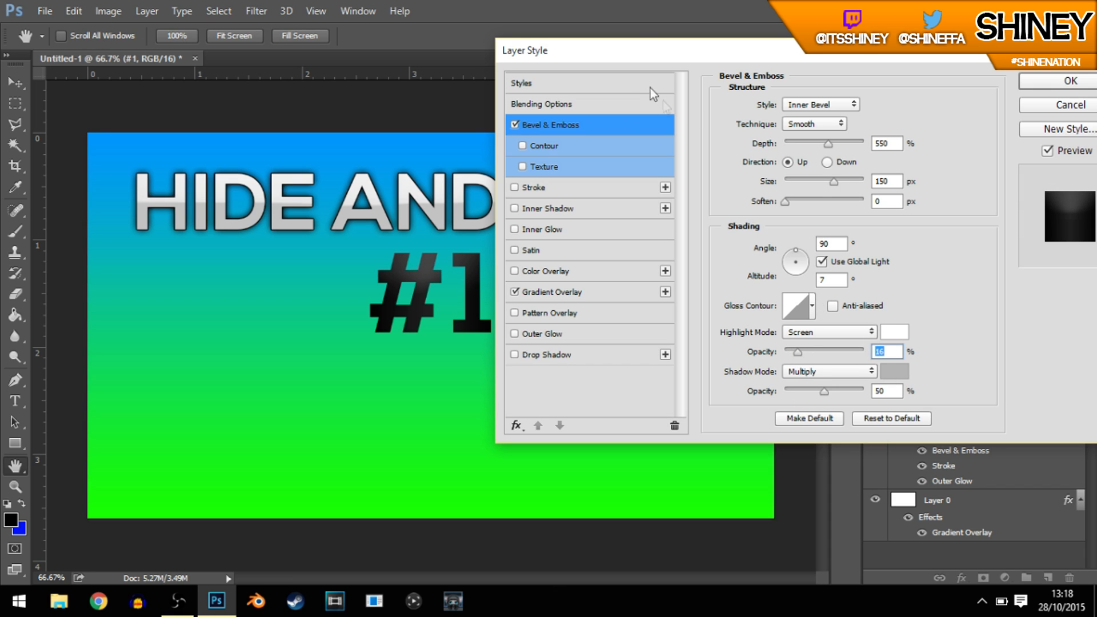
left_click_drag(765, 63, 984, 126)
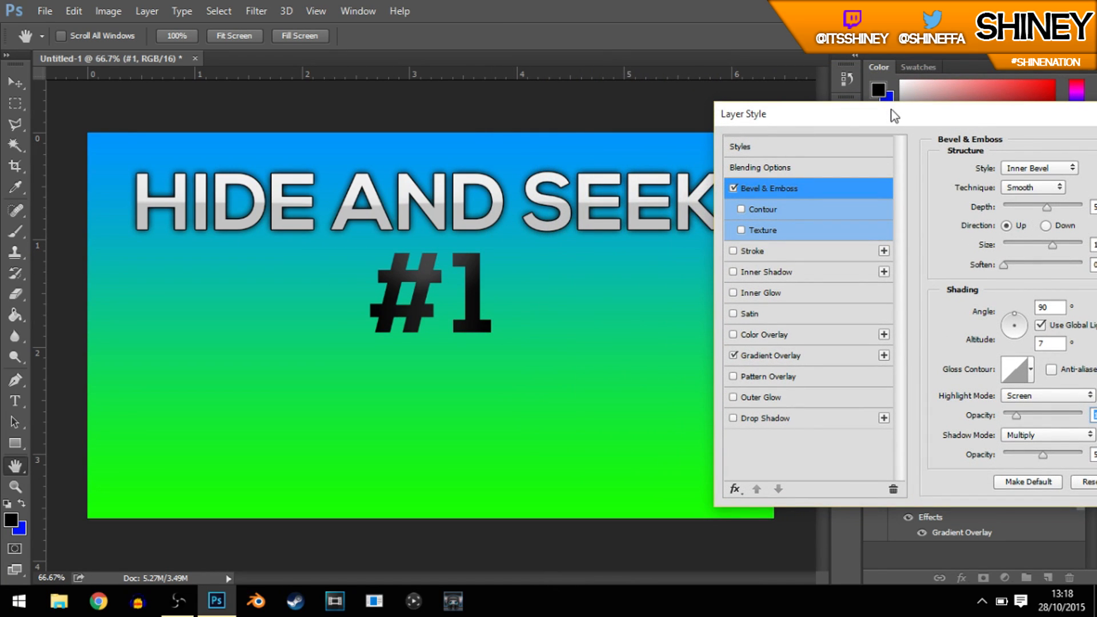
left_click_drag(901, 126, 549, 24)
left_click_drag(728, 73, 983, 82)
left_click_drag(760, 86, 753, 63)
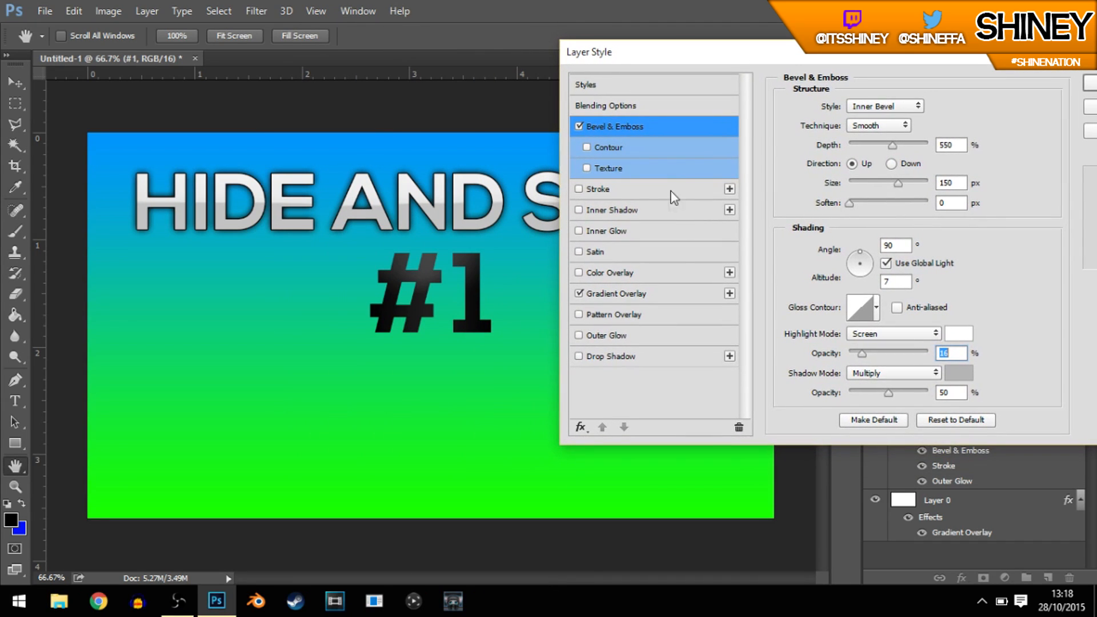
Step: Add an Outer Glow to the "#1" text and set its colour to white ffffff
left_click(592, 335)
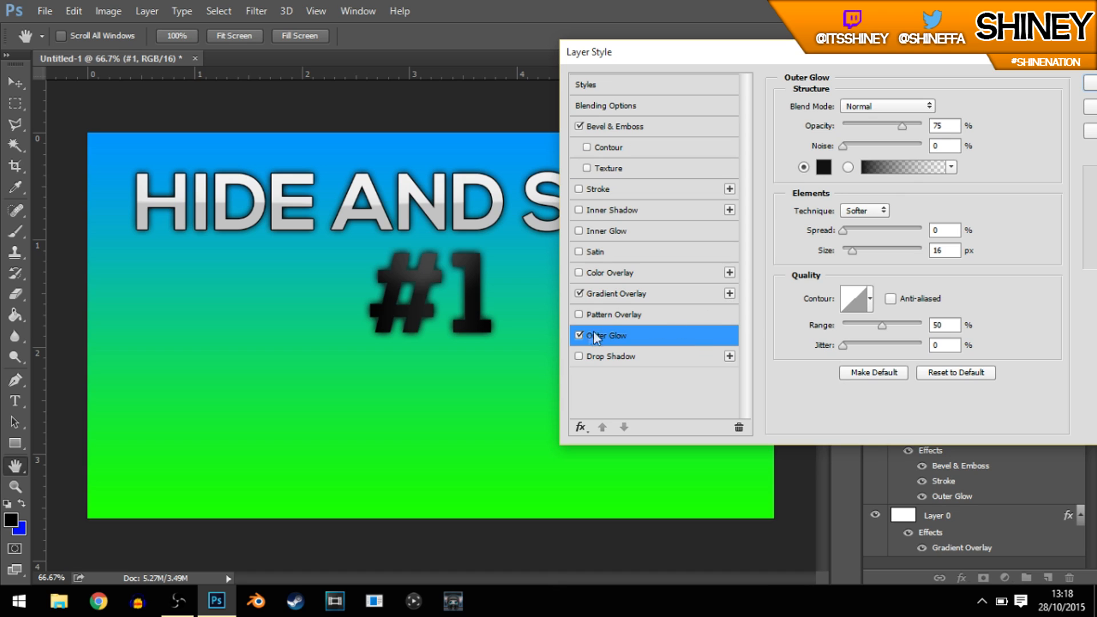
left_click(578, 336)
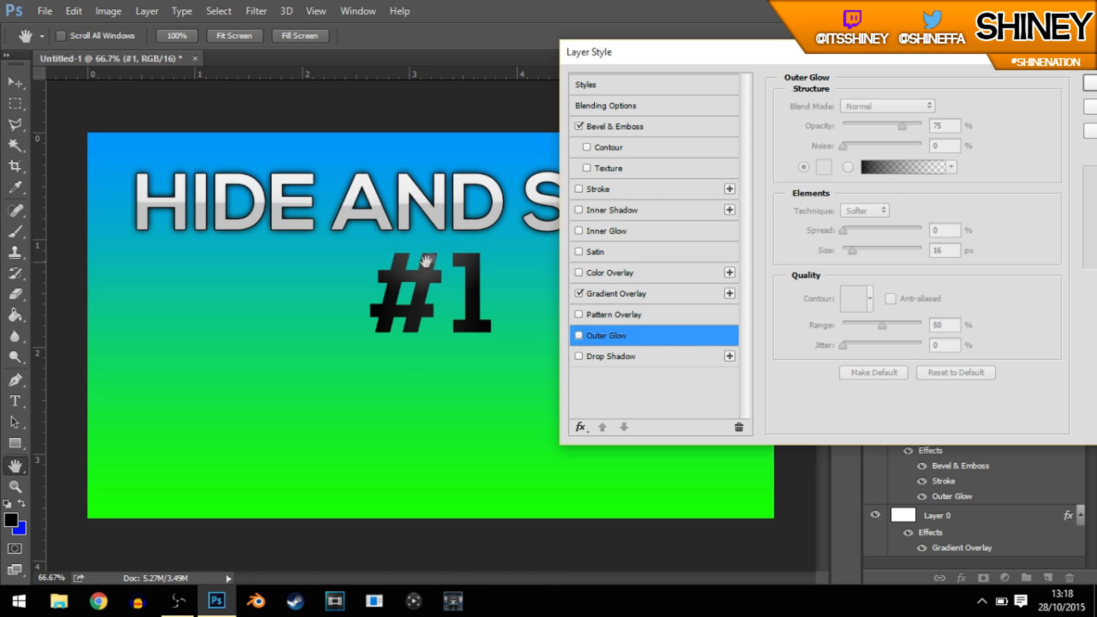
left_click(591, 337)
left_click(824, 166)
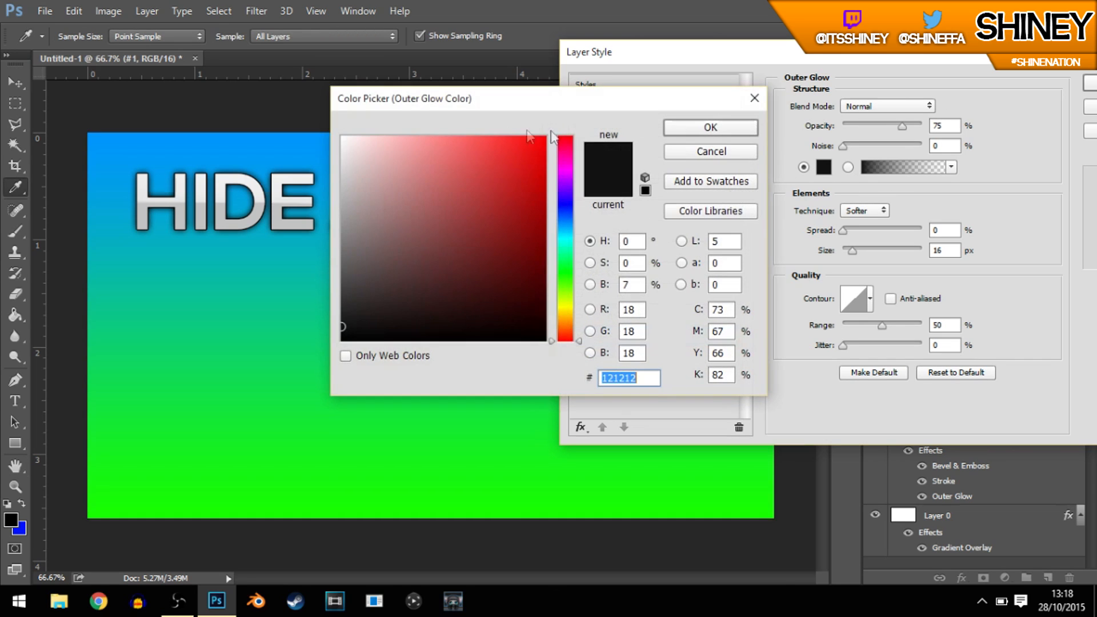
left_click_drag(475, 111, 691, 282)
left_click(945, 341)
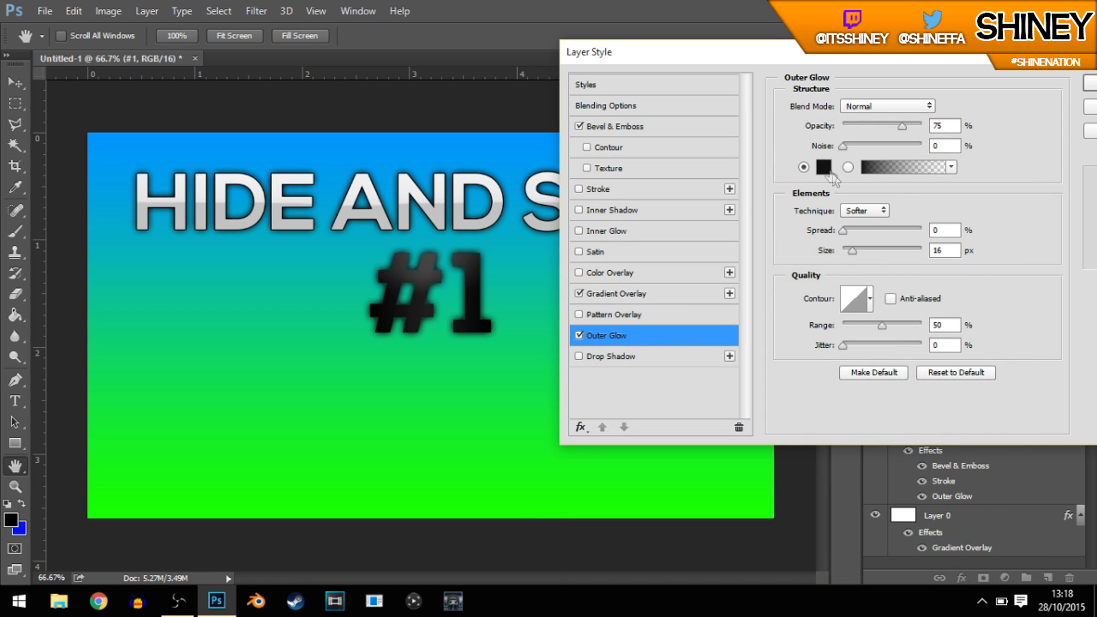
left_click(824, 167)
type("ffffff")
left_click(710, 127)
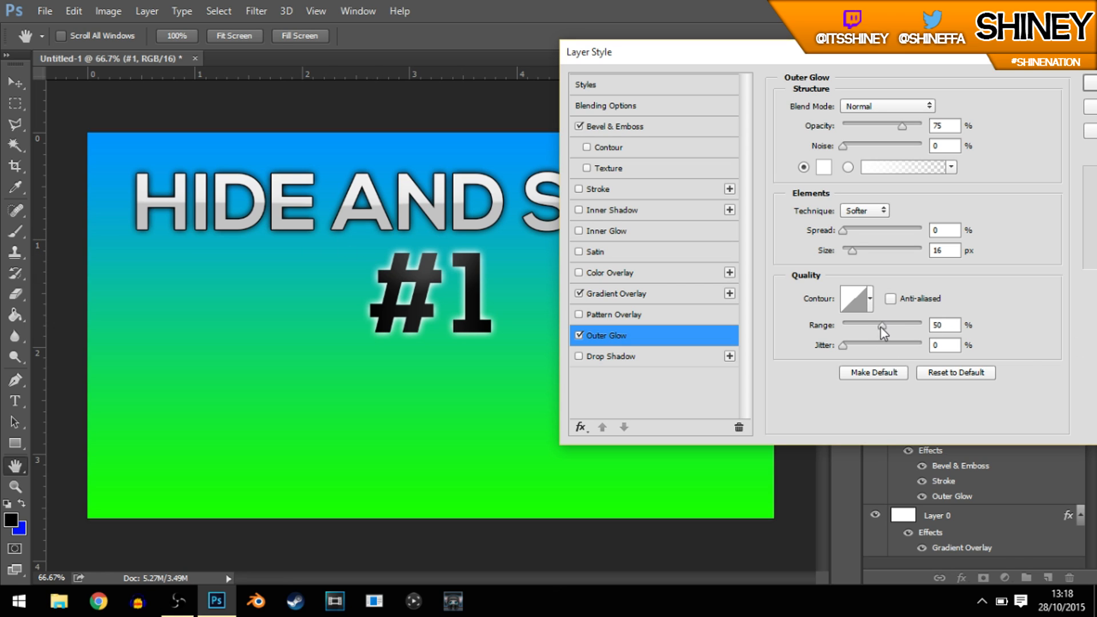
Step: Set the "#1" outer glow's range to 77%, jitter to about 68% and size to 18 px, and apply the layer styles
left_click_drag(880, 327, 837, 324)
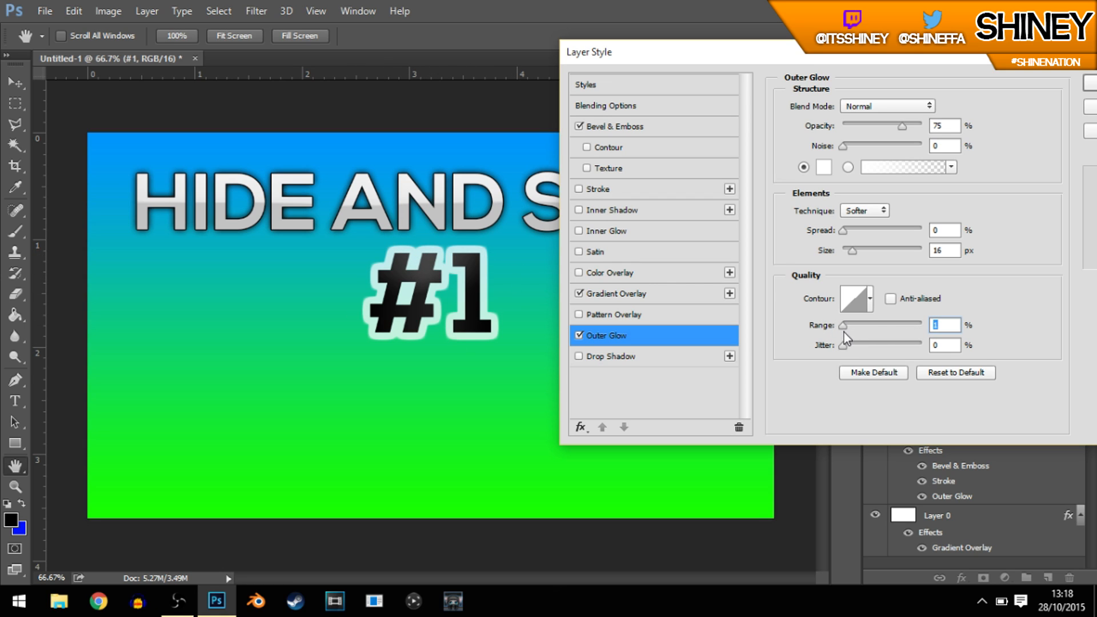
left_click_drag(842, 330, 896, 340)
left_click(897, 343)
type("77")
double_click(944, 250)
type("18")
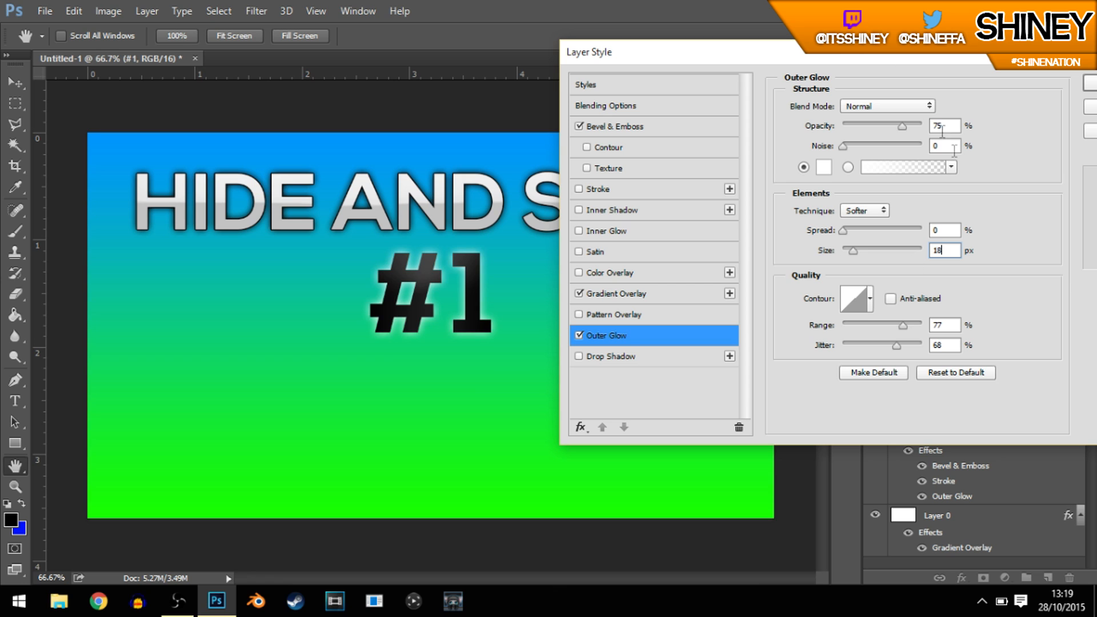
left_click_drag(657, 52, 333, 134)
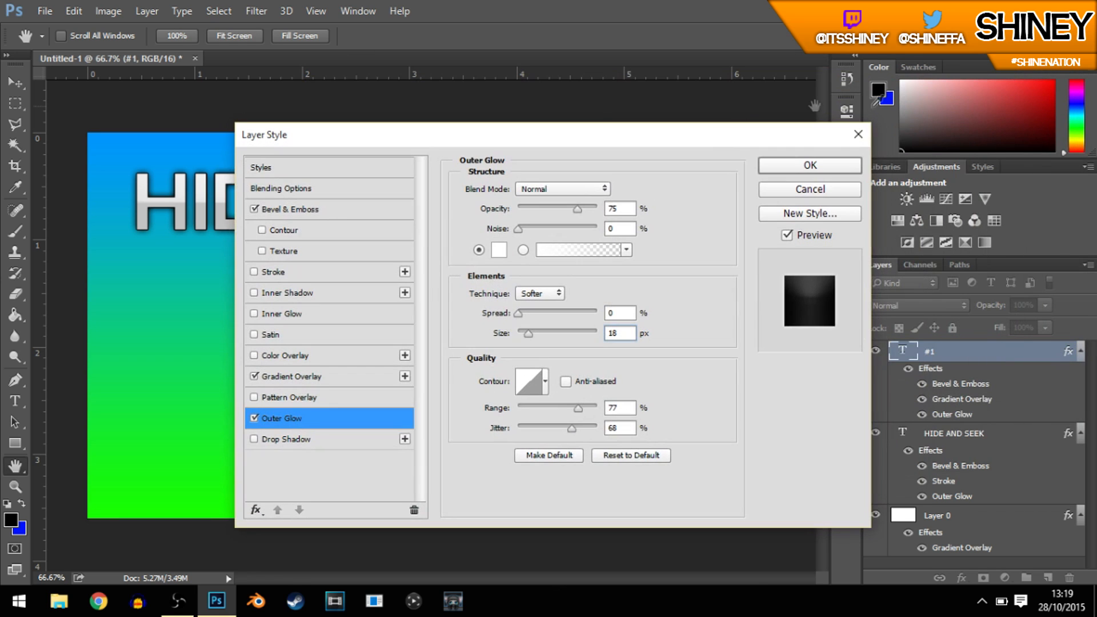
left_click(845, 166)
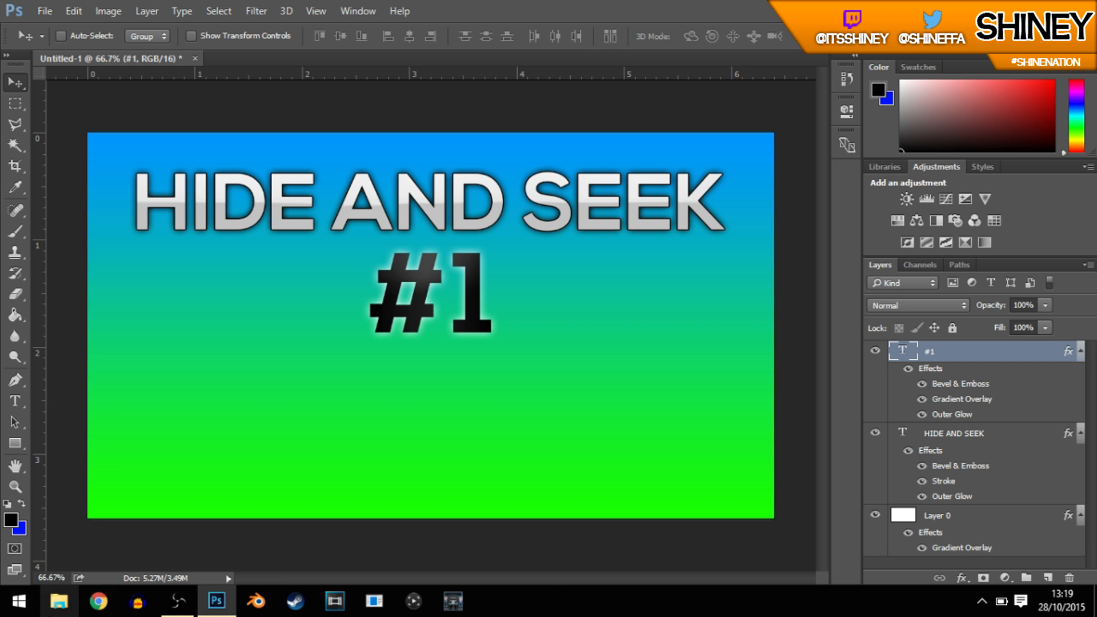
Step: Switch to Chrome, open Google Images and search for "hide and seek"
left_click(99, 605)
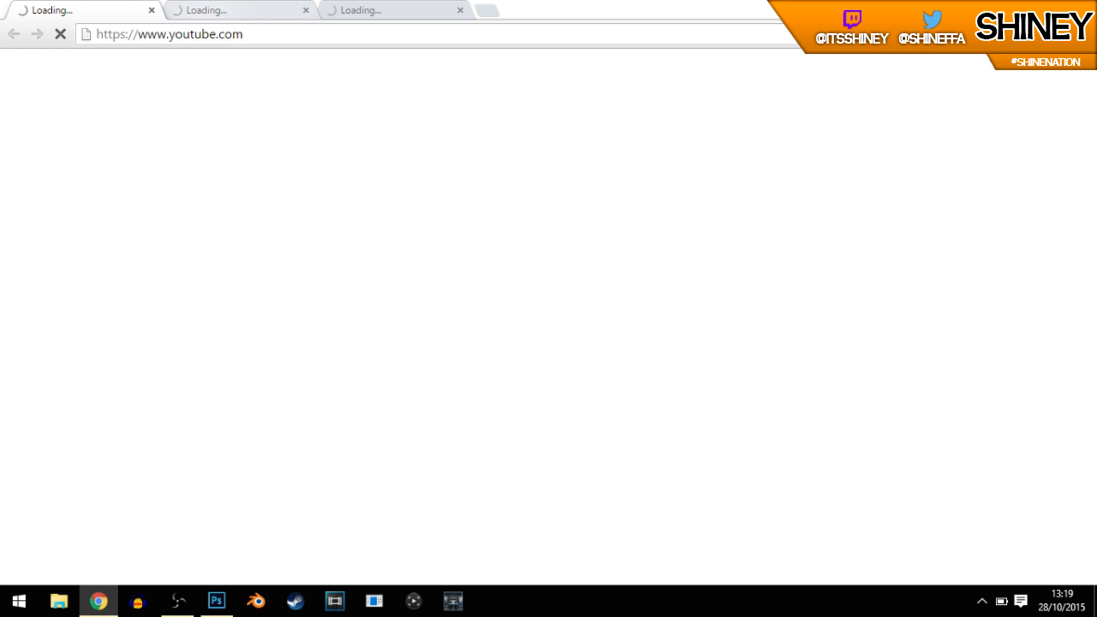
left_click(203, 10)
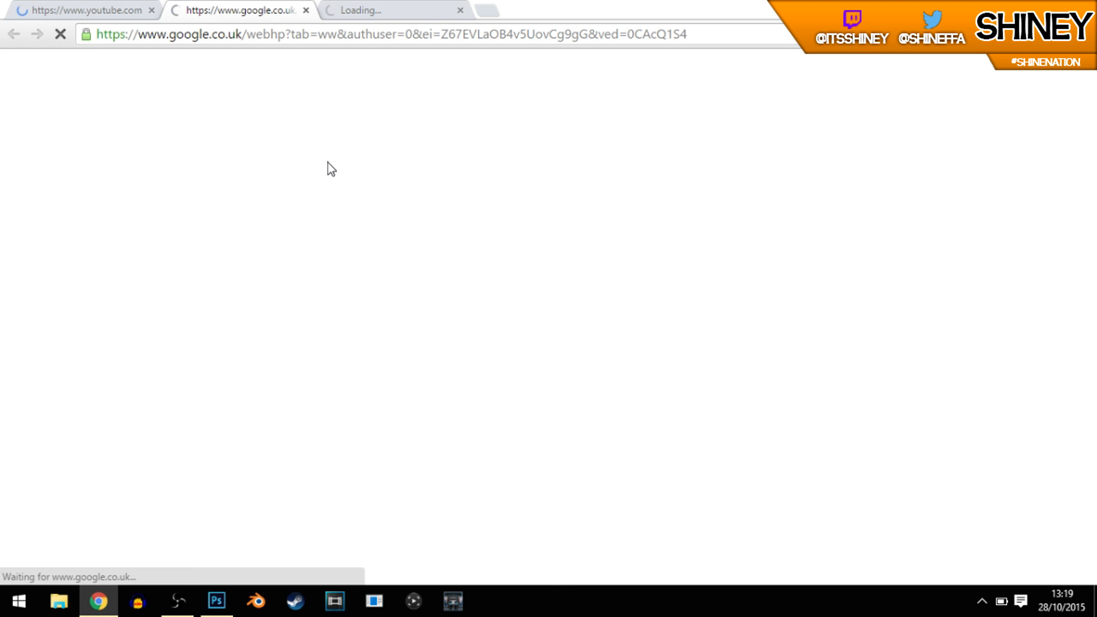
type("images")
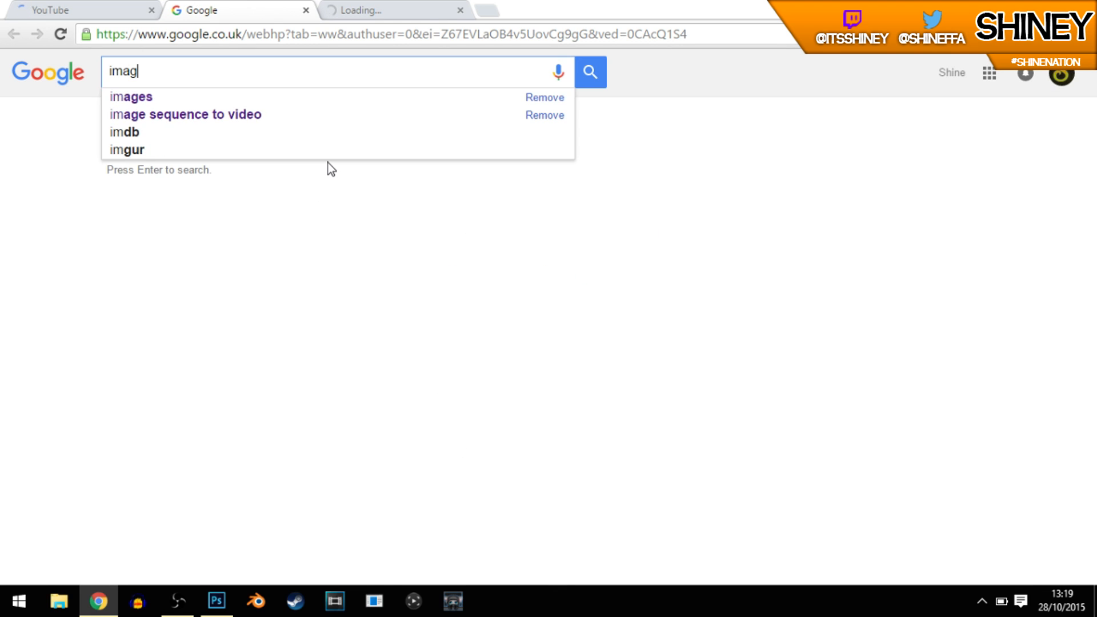
key("Return")
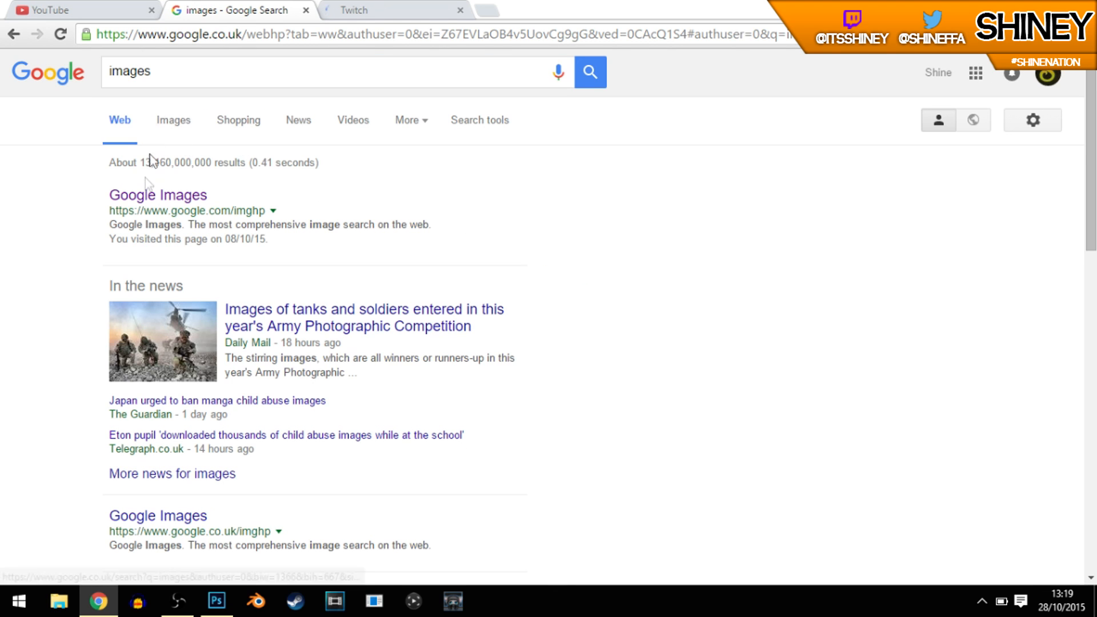
left_click(147, 200)
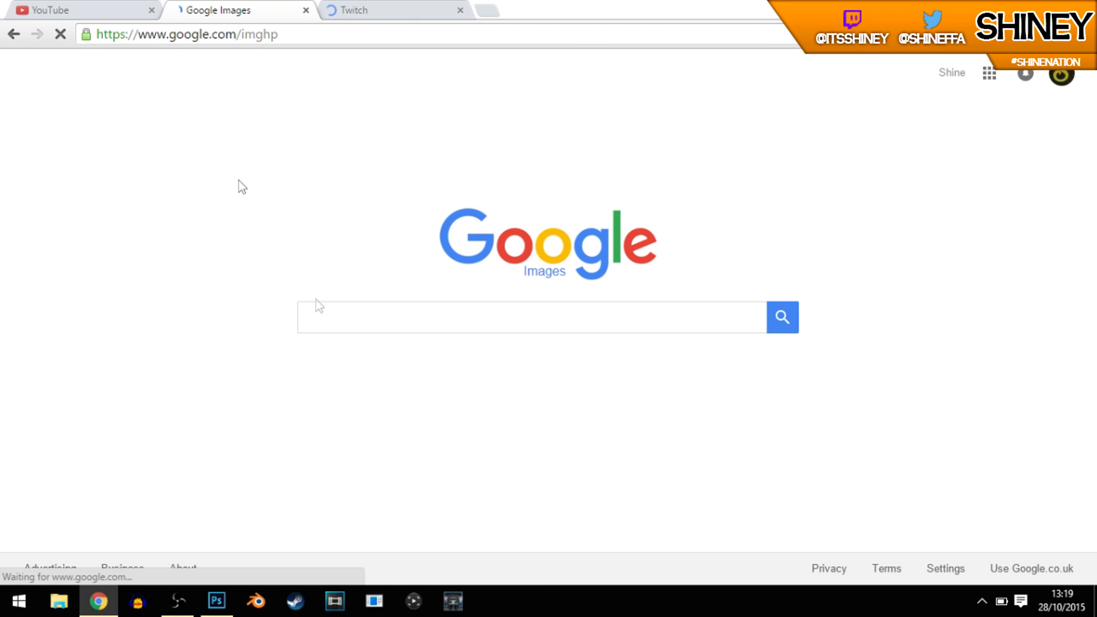
type("hide an")
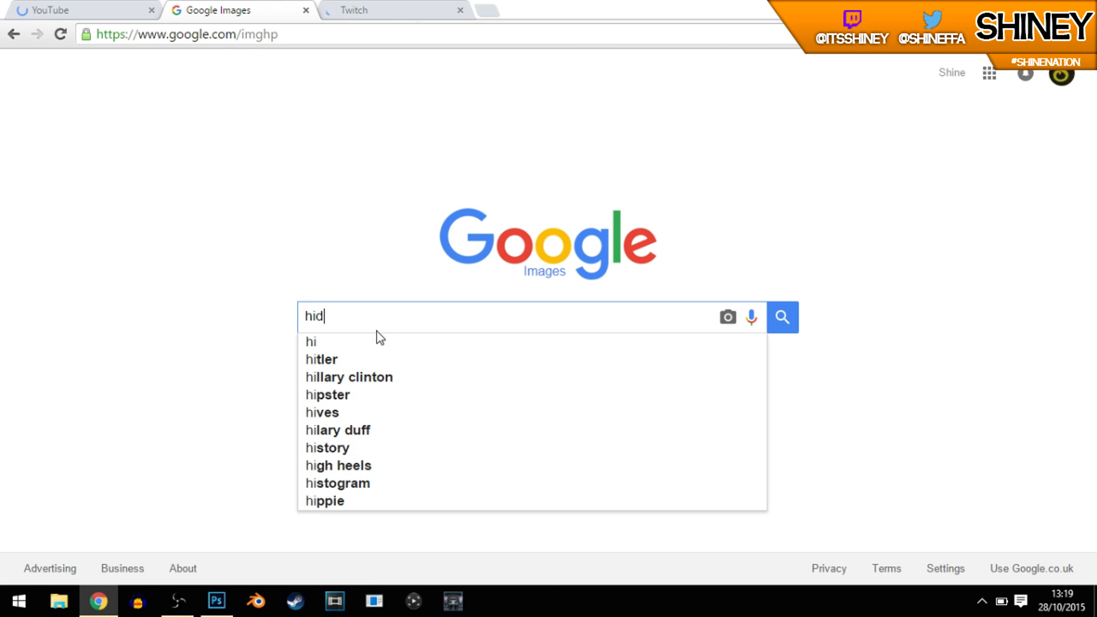
type("d seek")
key("Return")
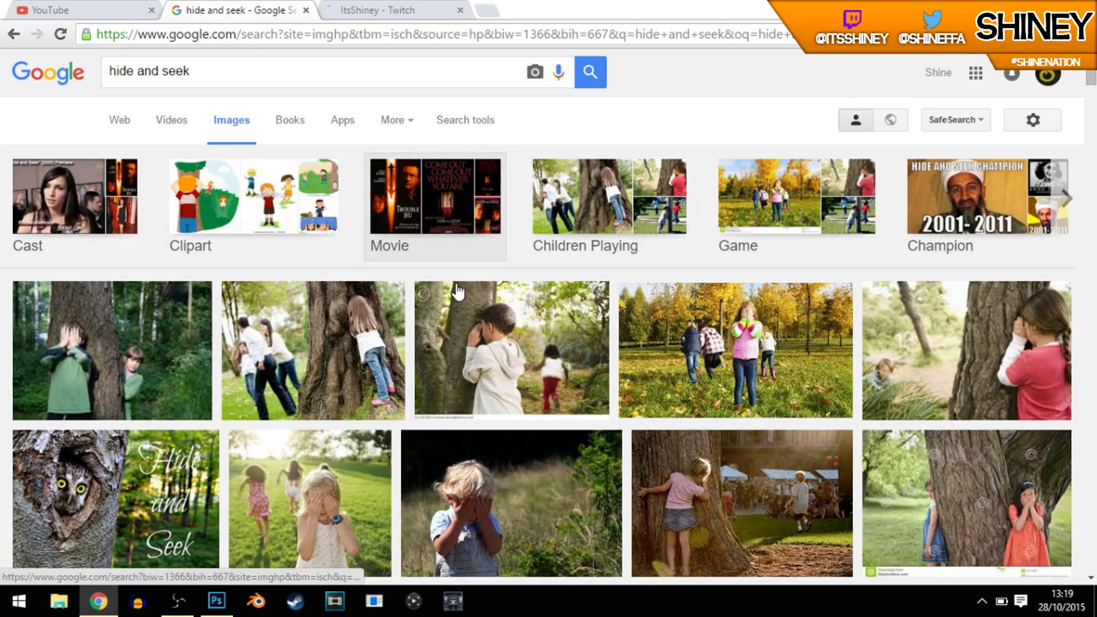
Step: Find the black-and-white line drawing of a running boy and a child covering their eyes, and copy the image
scroll(582, 240, "down", 12)
scroll(672, 268, "up", 5)
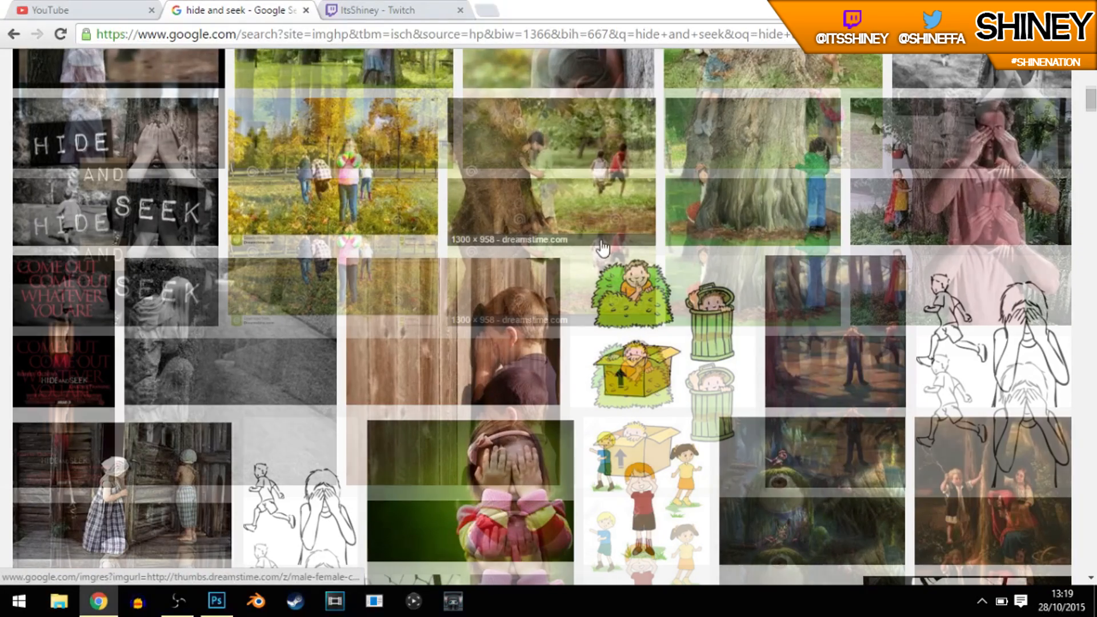
scroll(902, 490, "down", 3)
left_click(957, 246)
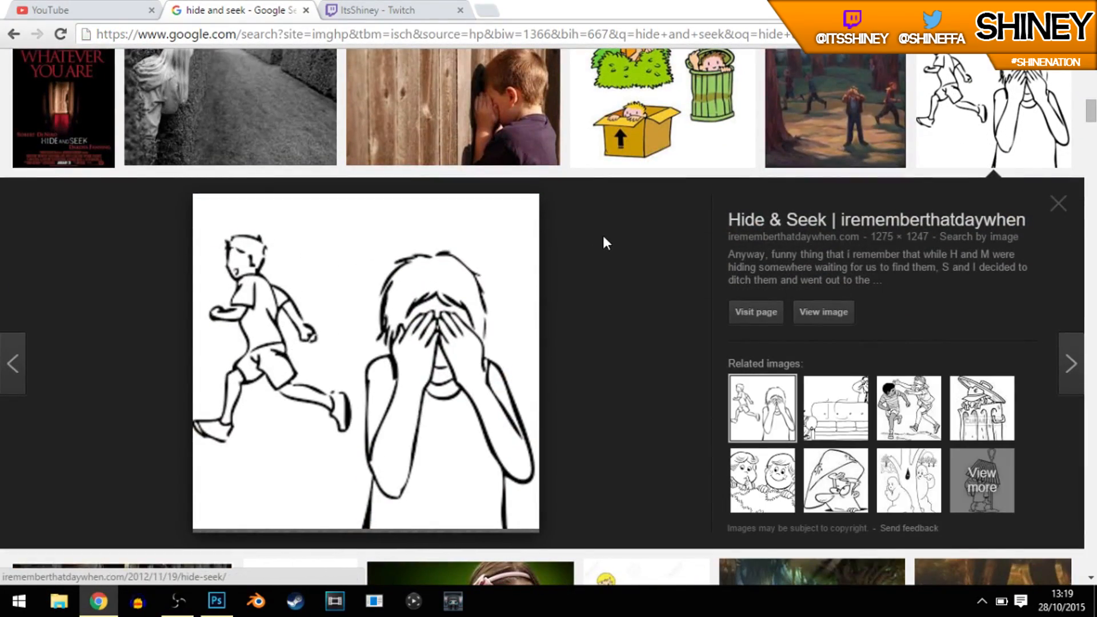
right_click(362, 343)
left_click(428, 213)
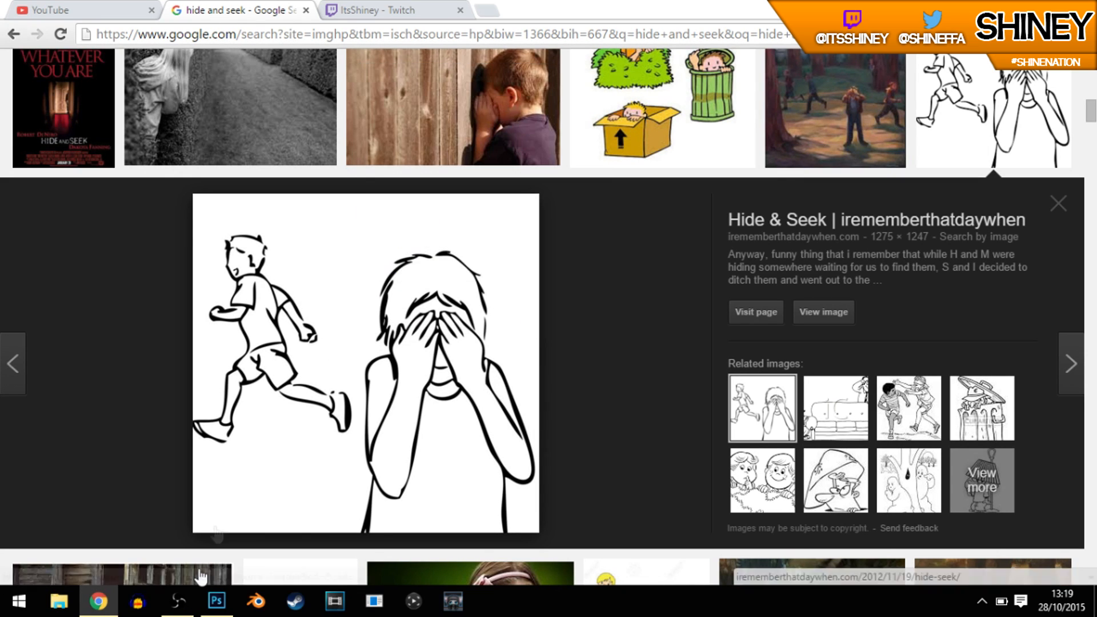
Step: Switch back to Photoshop and paste the copied drawing as a new layer above the "#1" text
left_click(216, 601)
left_click_drag(397, 280, 395, 278)
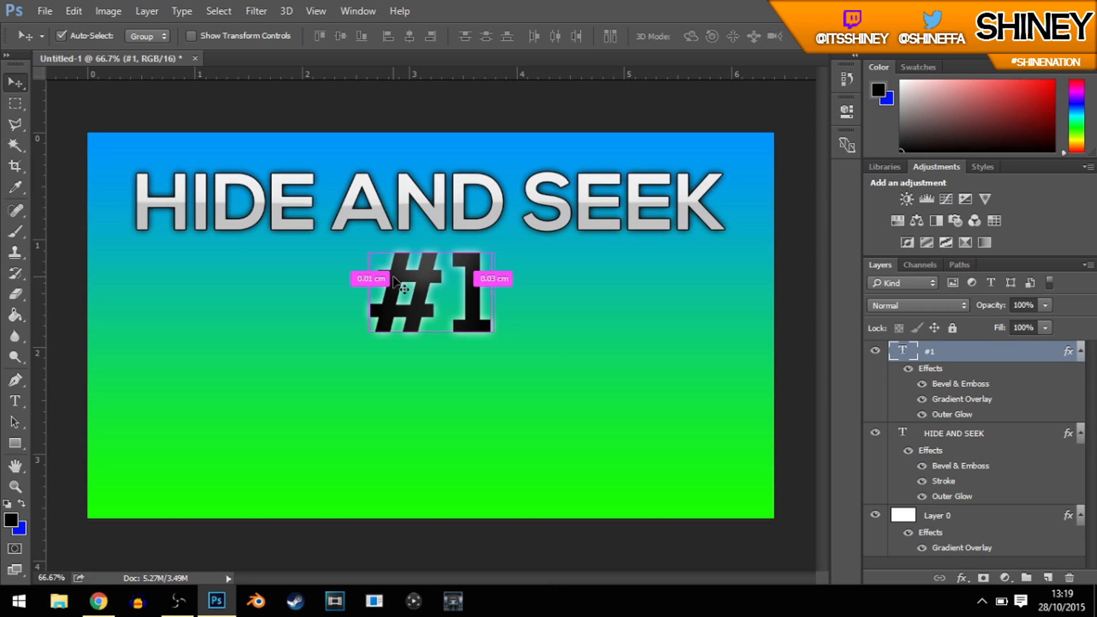
key("ctrl+v")
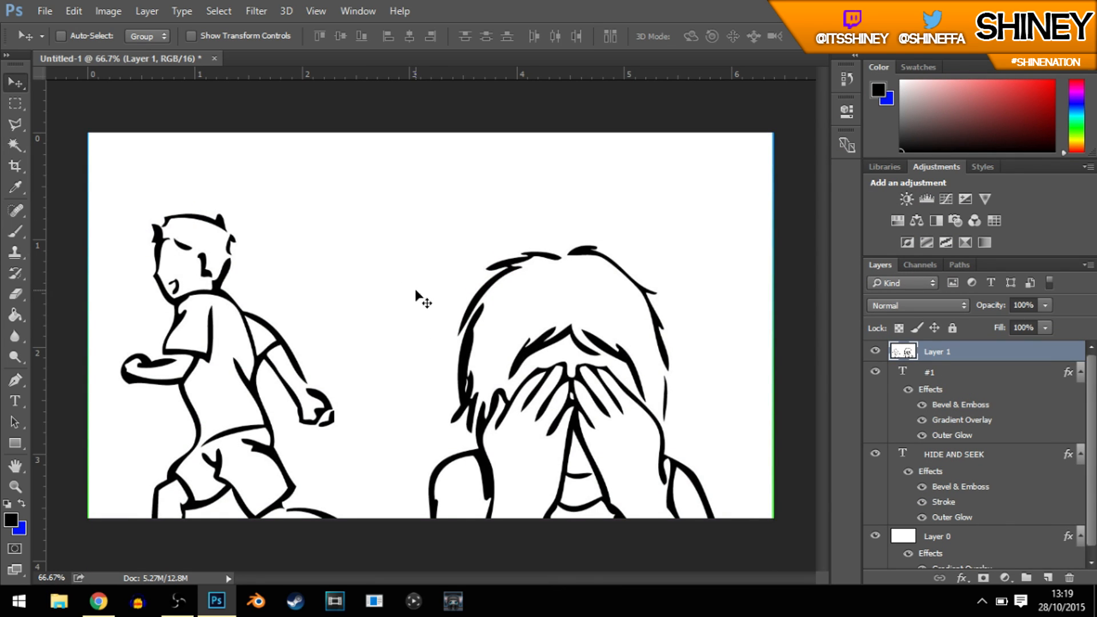
Step: Scale the pasted line drawing down with Free Transform and position it so both figures fit fully inside the canvas
key("ctrl+minus")
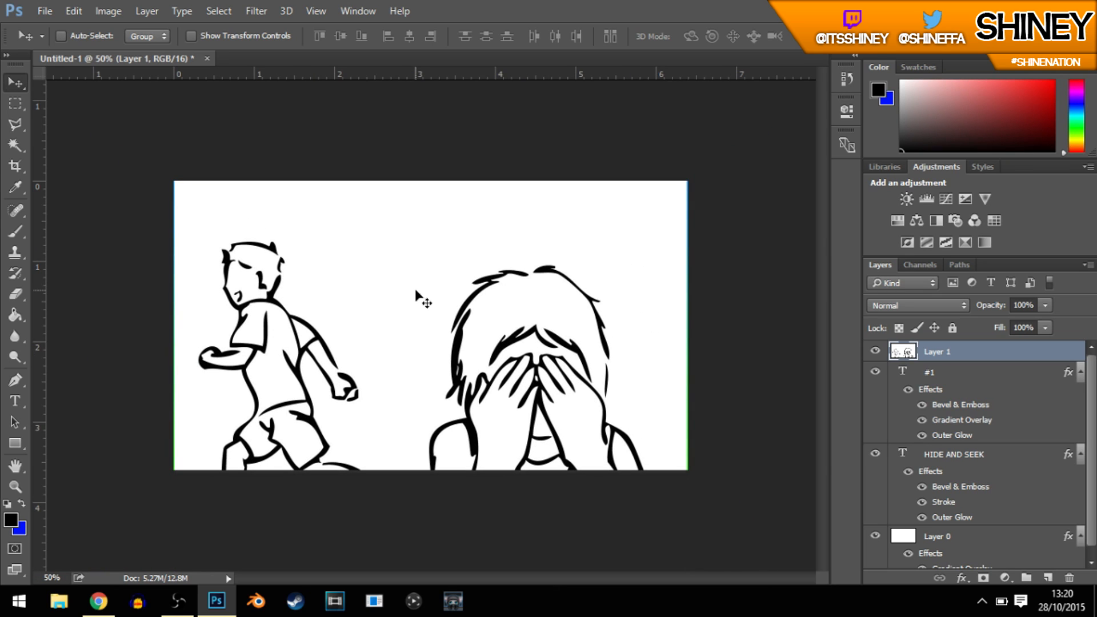
key("ctrl")
key("ctrl+t")
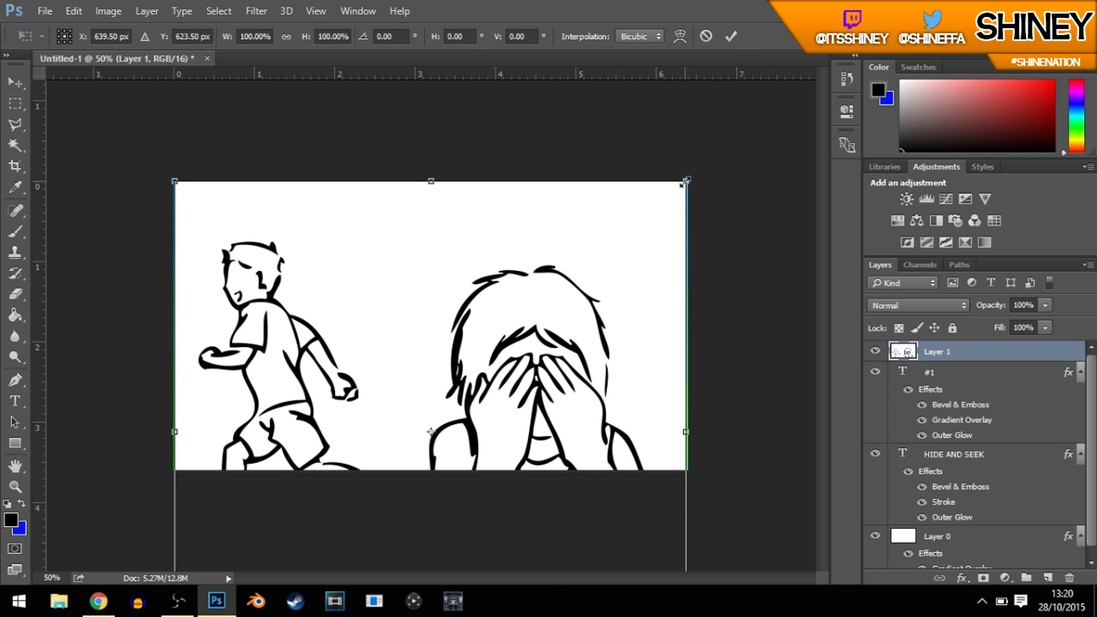
left_click_drag(646, 188, 448, 394)
left_click_drag(393, 444, 483, 246)
key("Return")
key("ctrl+plus")
key("ctrl+plus")
key("ctrl+plus")
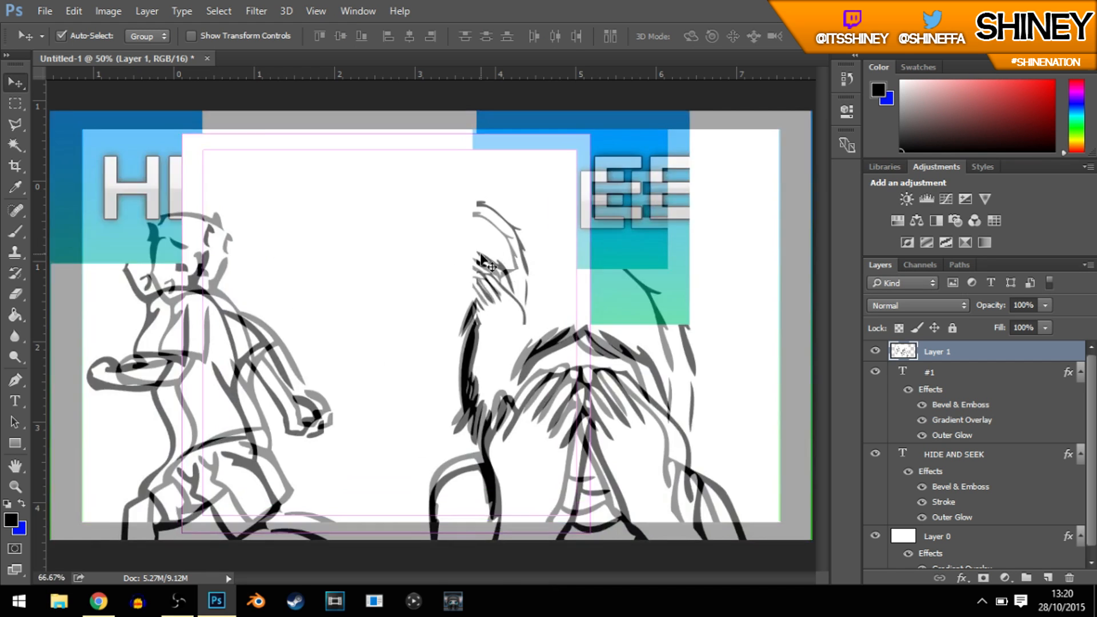
key("ctrl+minus")
key("ctrl+minus")
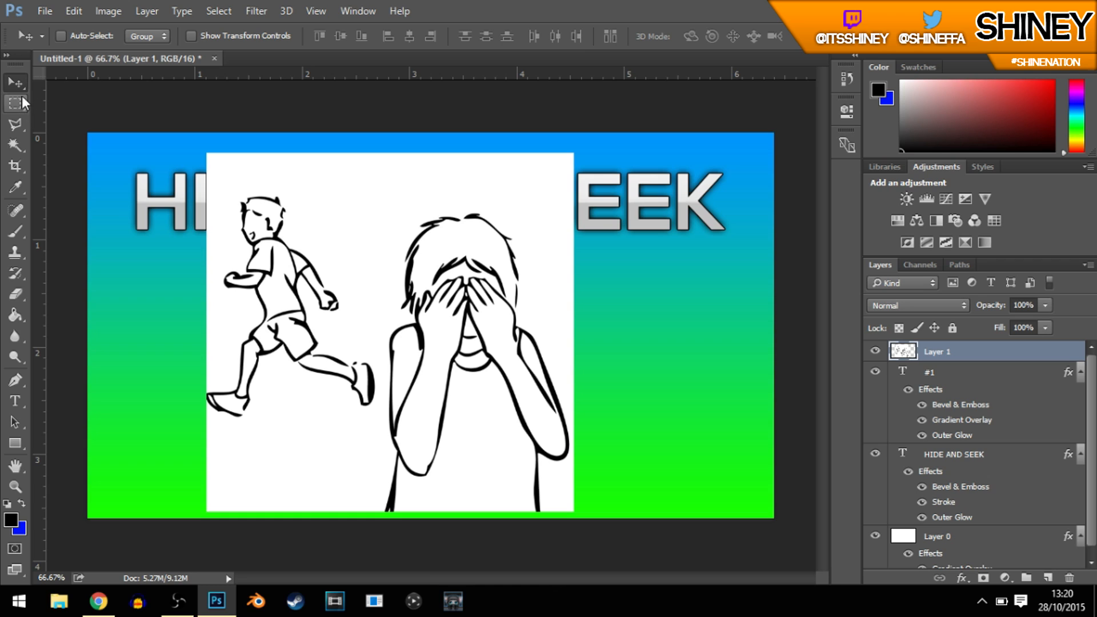
Step: Select the white background around both figures with the Magic Wand at tolerance 22, delete it and deselect
left_click(16, 145)
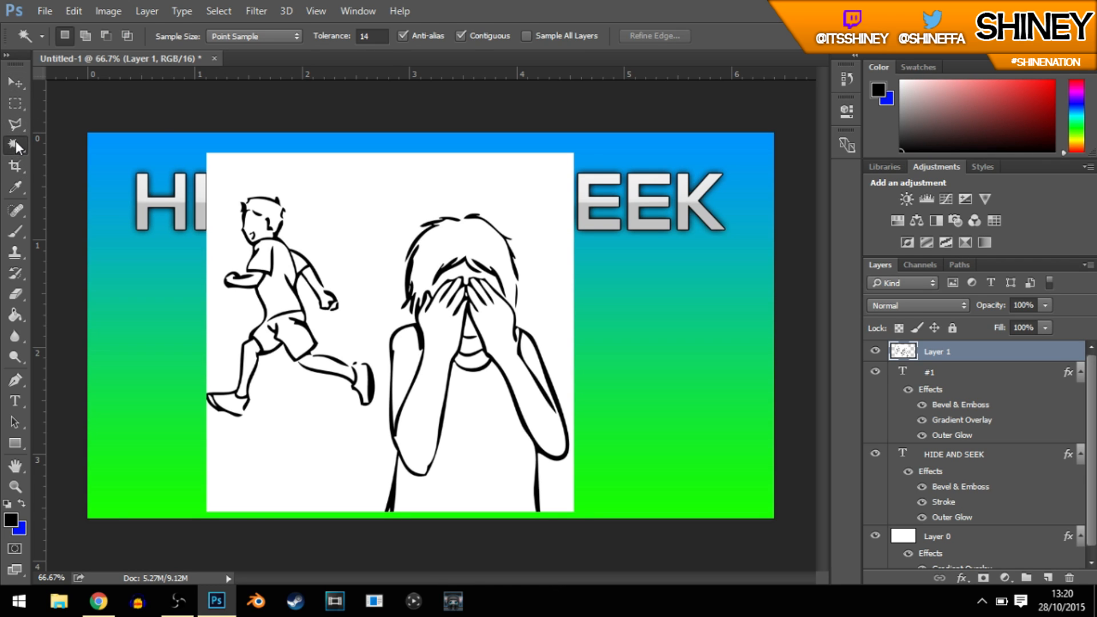
left_click(23, 142)
left_click(20, 143)
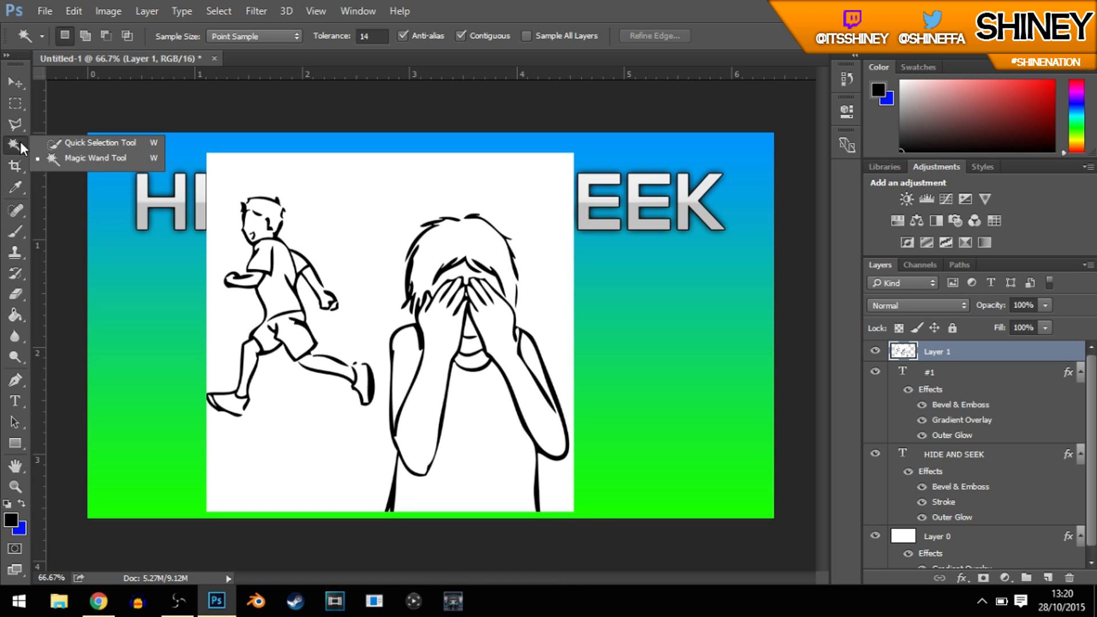
left_click(57, 157)
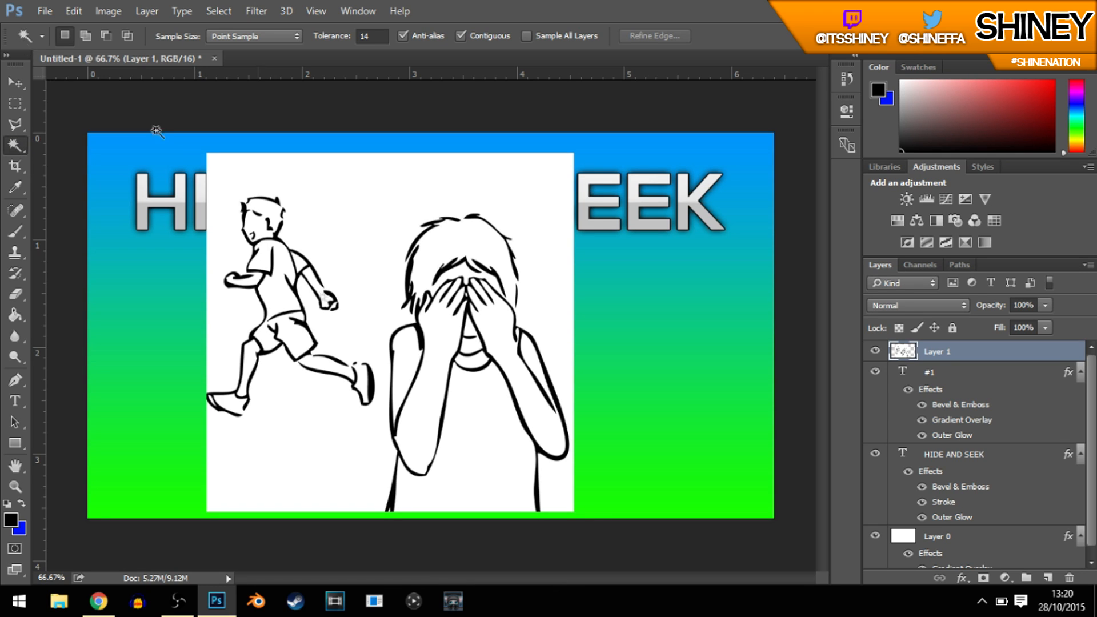
left_click_drag(341, 43, 346, 43)
left_click(344, 192)
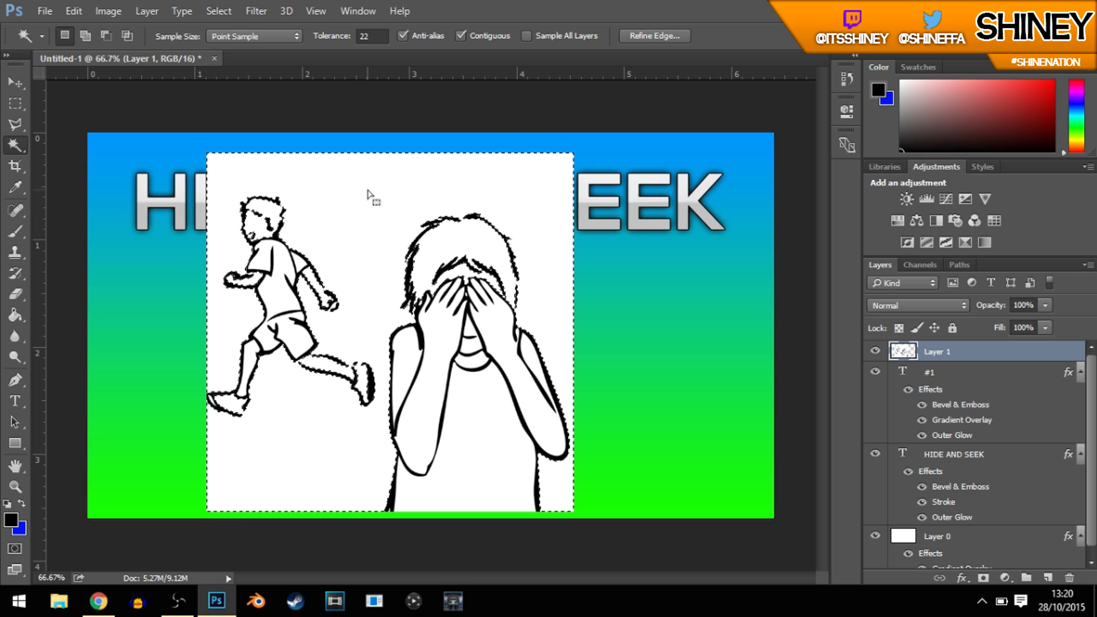
key("Delete")
key("ctrl+d")
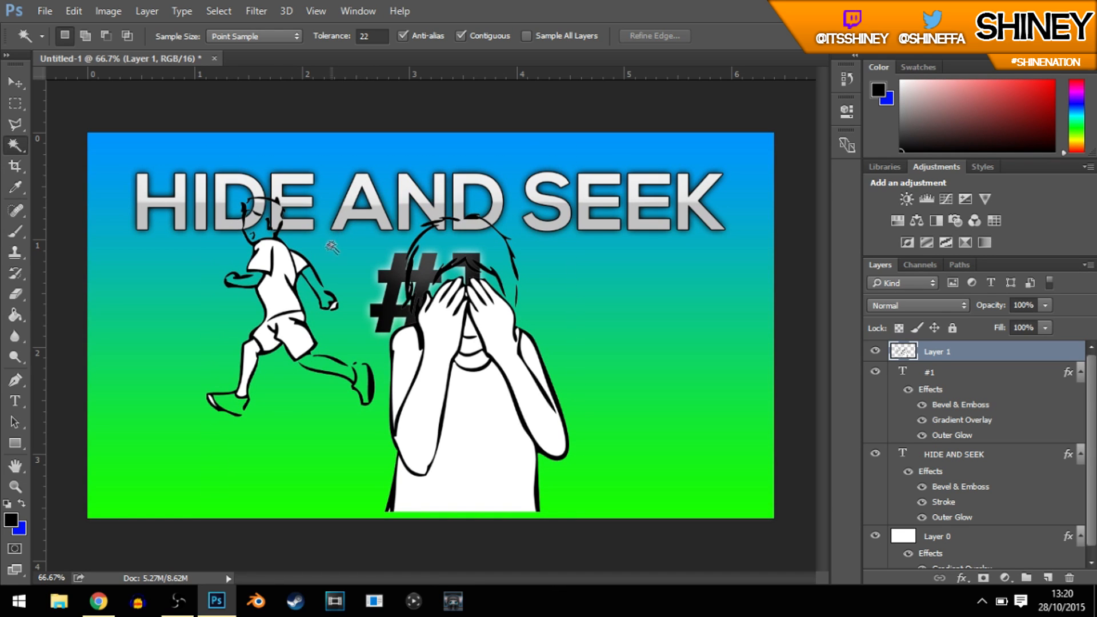
Step: Delete the white fills inside the running boy's body, limbs and shoe, leaving only his outlines, and clear the selection
left_click(280, 267)
key("Delete")
left_click(298, 264)
key("Delete")
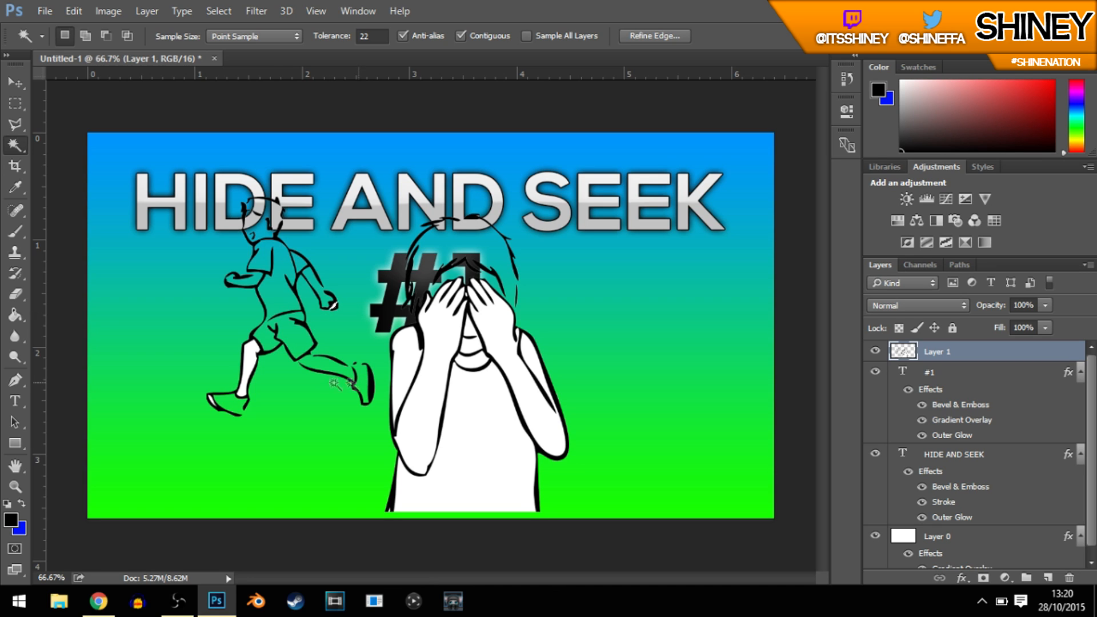
left_click(213, 396)
key("Delete")
key("ctrl+d")
Step: Delete the white fills inside the child covering their eyes, including arms, hands, neck and shirt, and deselect
left_click(430, 394)
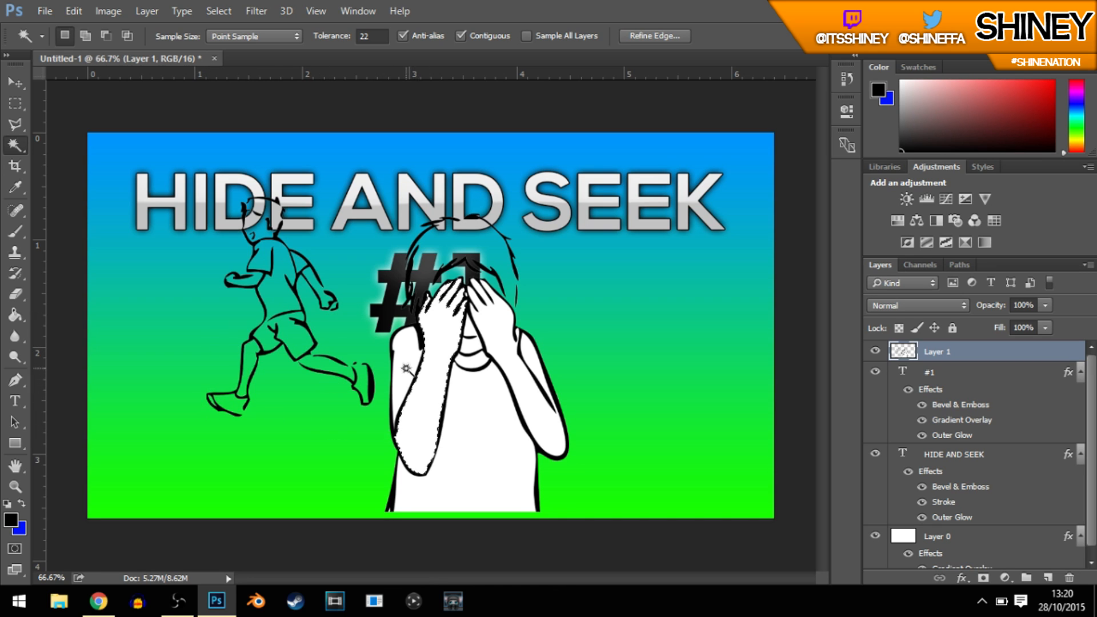
key("Delete")
left_click(489, 332)
key("Delete")
left_click(469, 331)
key("Delete")
left_click(473, 363)
key("Delete")
left_click(487, 429)
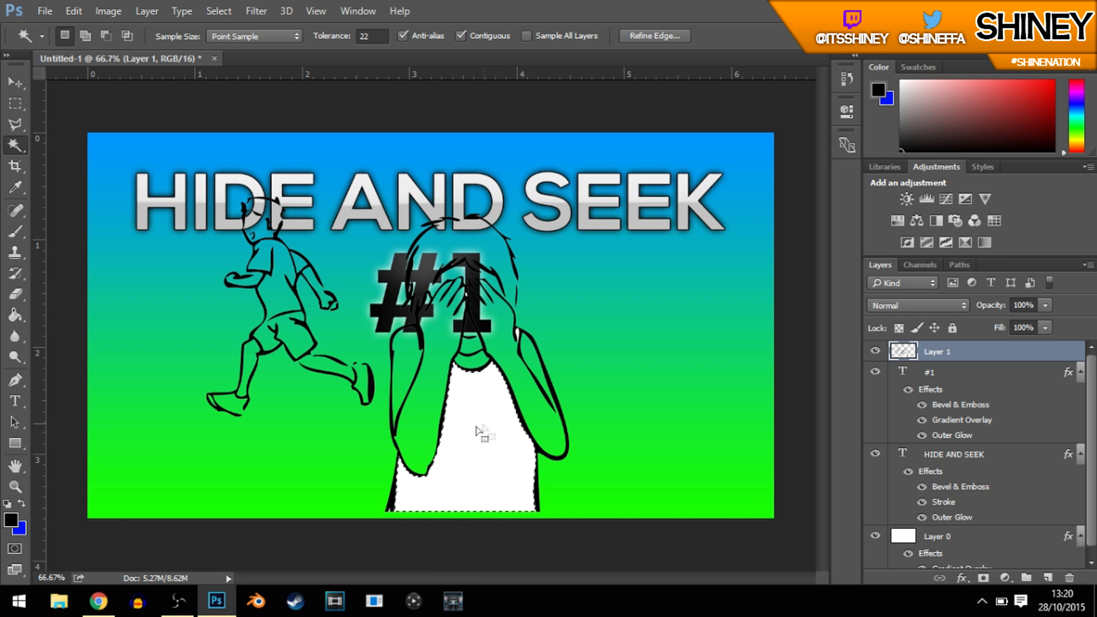
key("Delete")
key("ctrl+d")
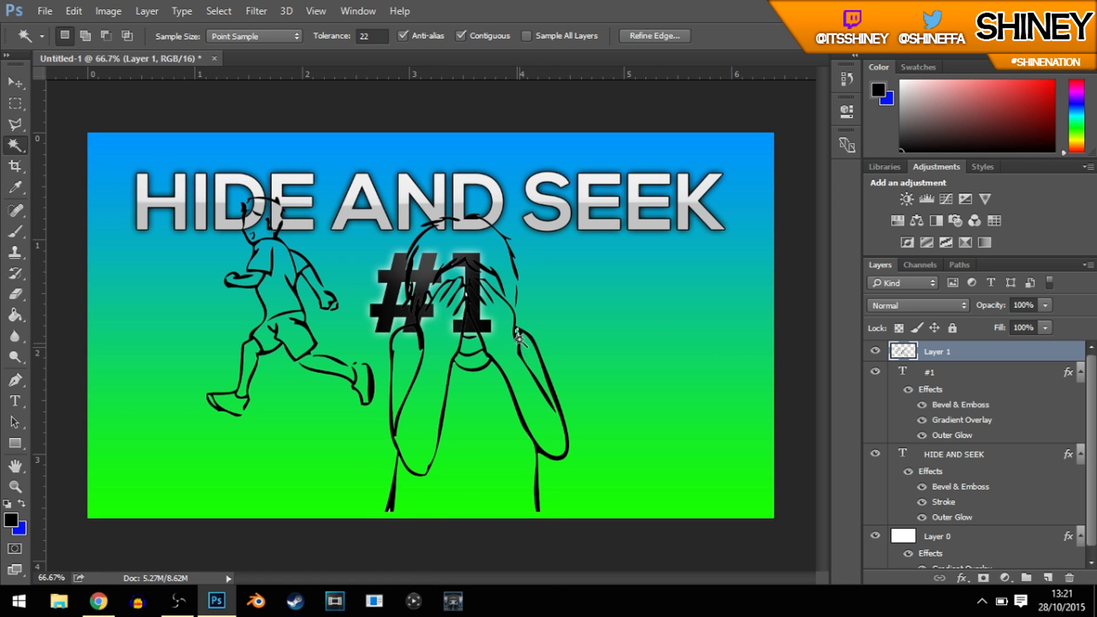
Step: Scale the line drawing to about 57% and place it to the right of "#1", beneath the "HIDE AND SEEK" title
left_click(15, 83)
key("ctrl+t")
left_click_drag(567, 193, 411, 333)
left_click_drag(343, 410, 649, 330)
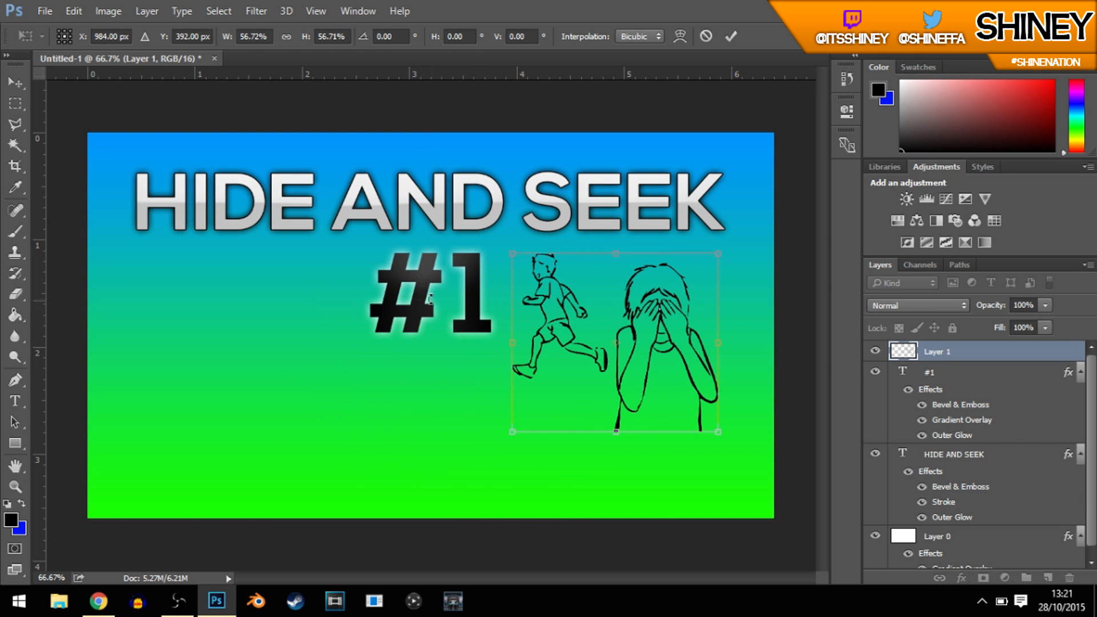
key("Return")
left_click(986, 375)
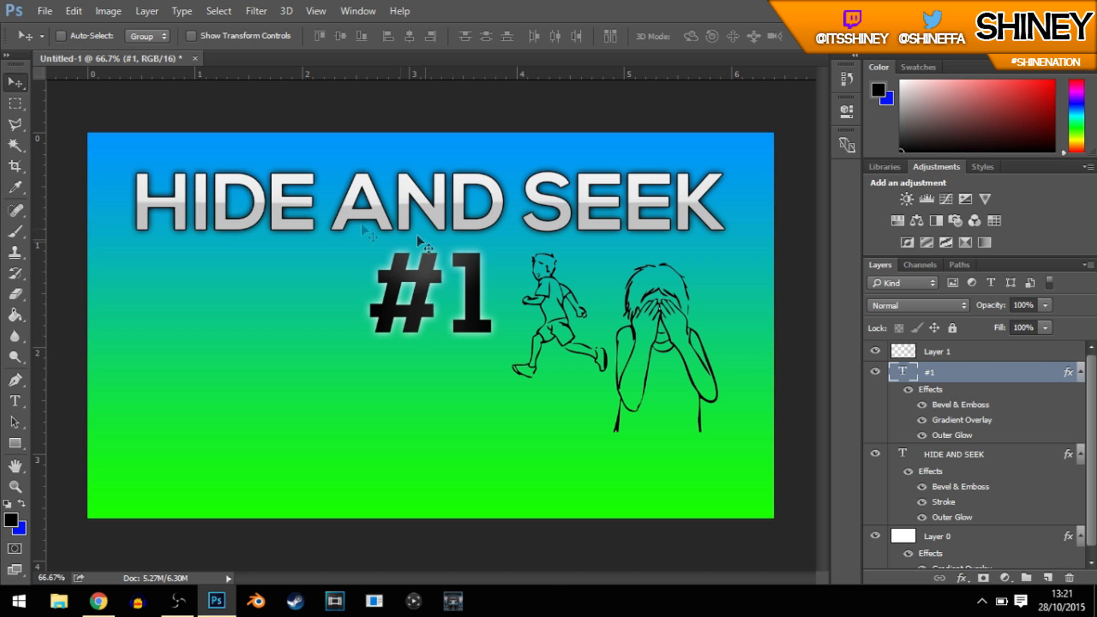
left_click(995, 356)
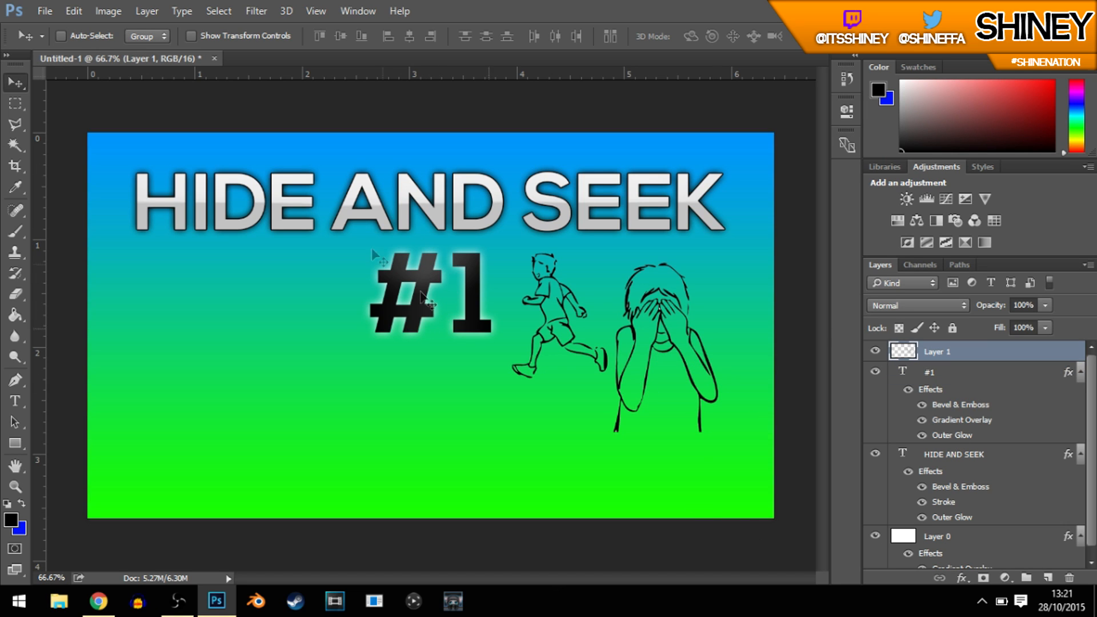
key("ctrl+t")
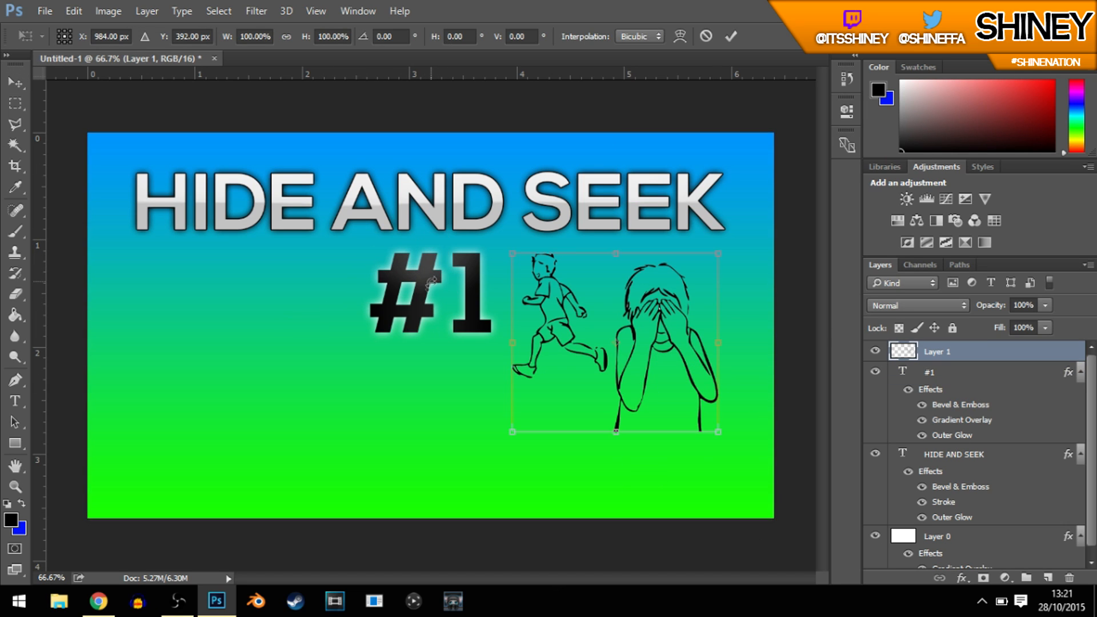
key("Return")
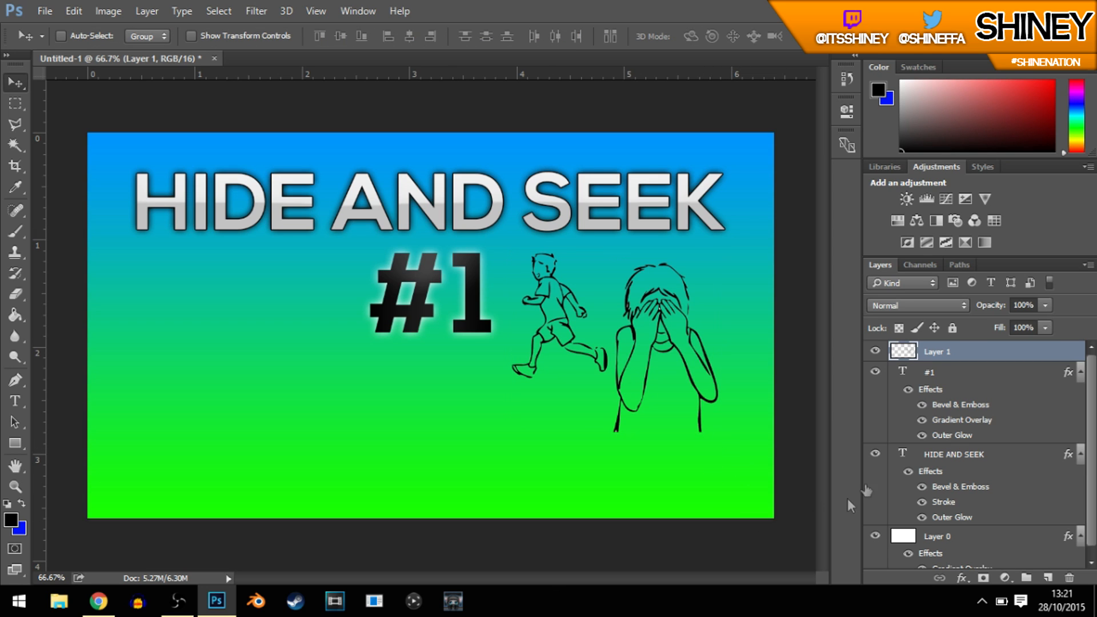
Step: Move the "#1" text left beneath "HIDE" and shift the line drawing left and slightly down
left_click(945, 375)
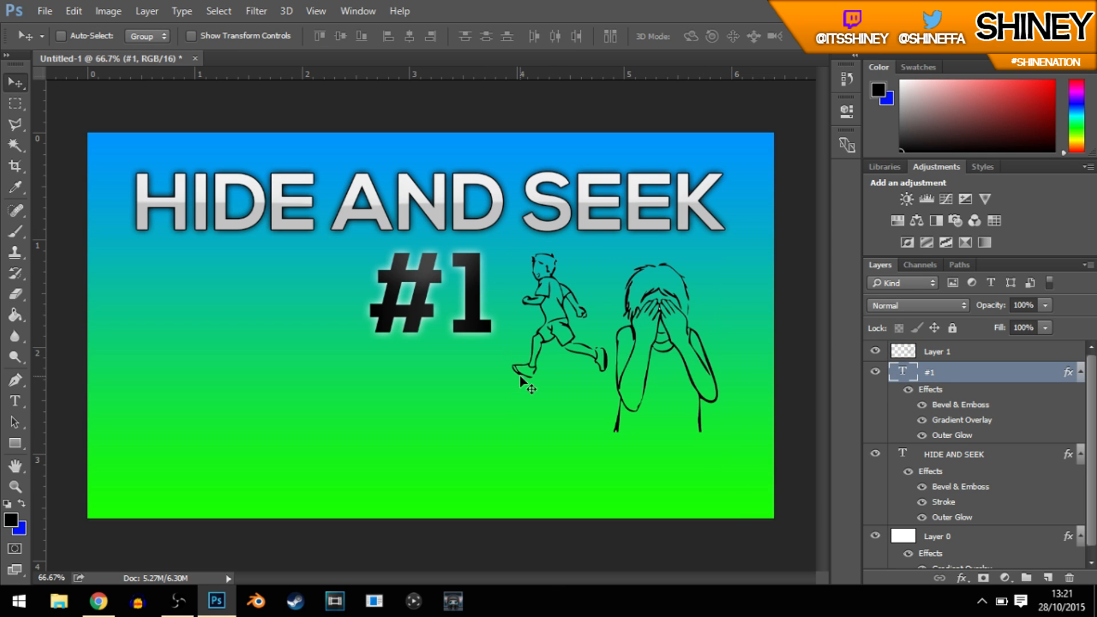
left_click_drag(448, 317, 271, 329)
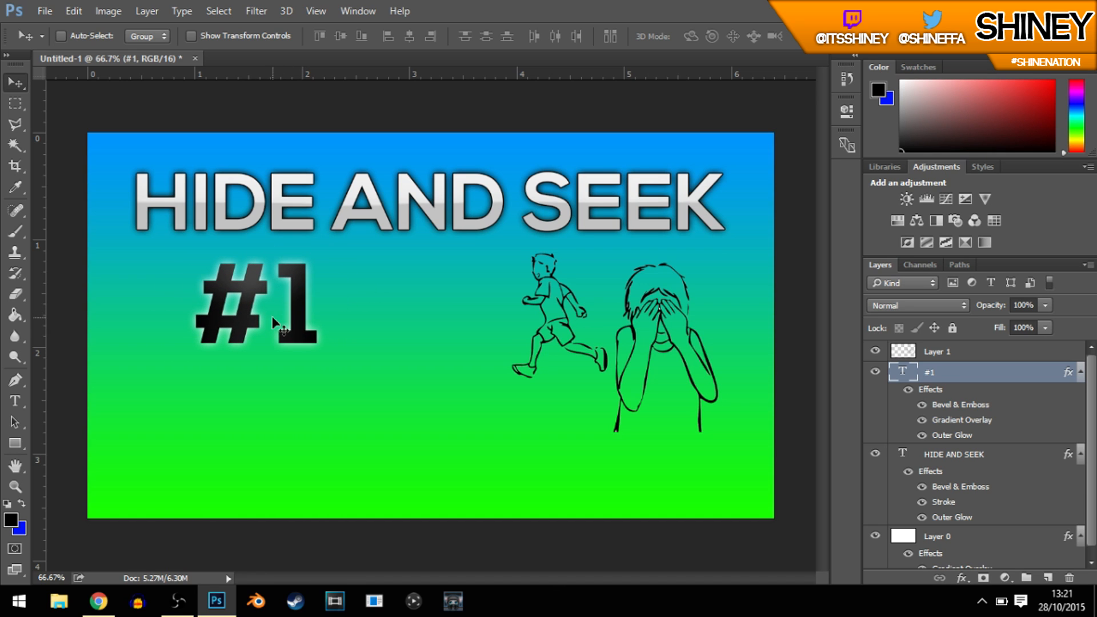
left_click(968, 350)
left_click_drag(671, 318, 580, 331)
key("ctrl")
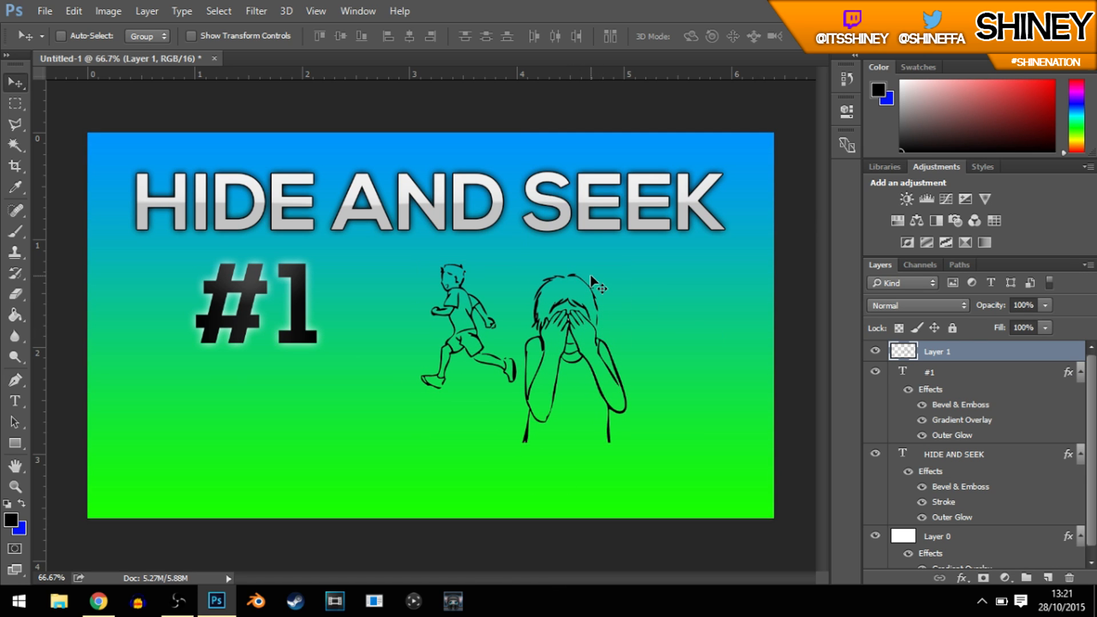
Step: Rotate the "#1" text to about -8.4° and move it slightly further left and down
left_click(925, 374)
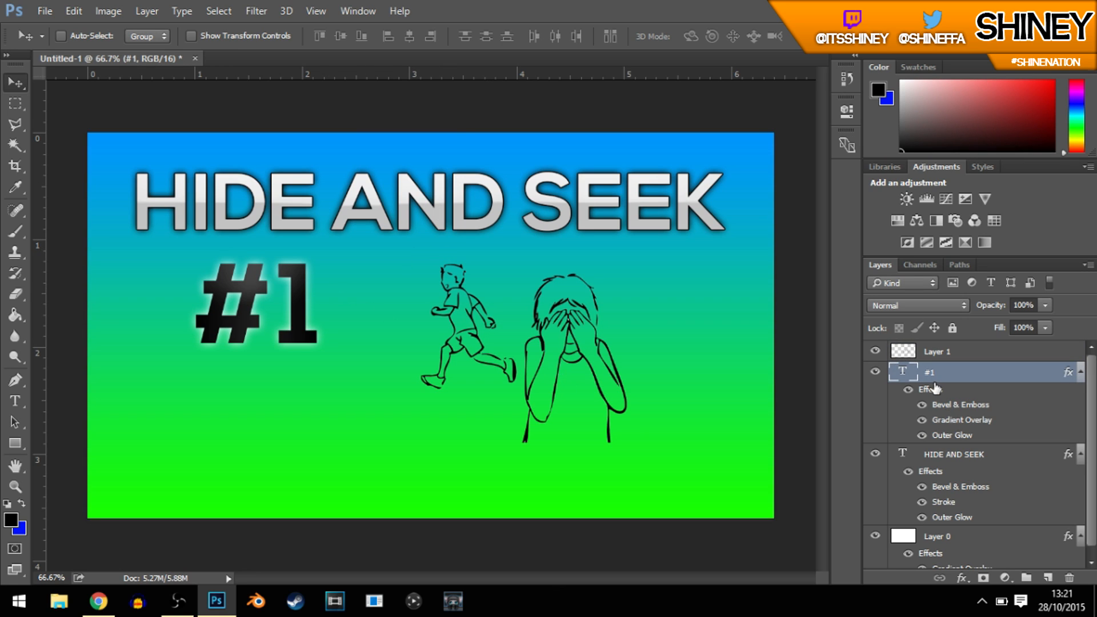
key("ctrl+t")
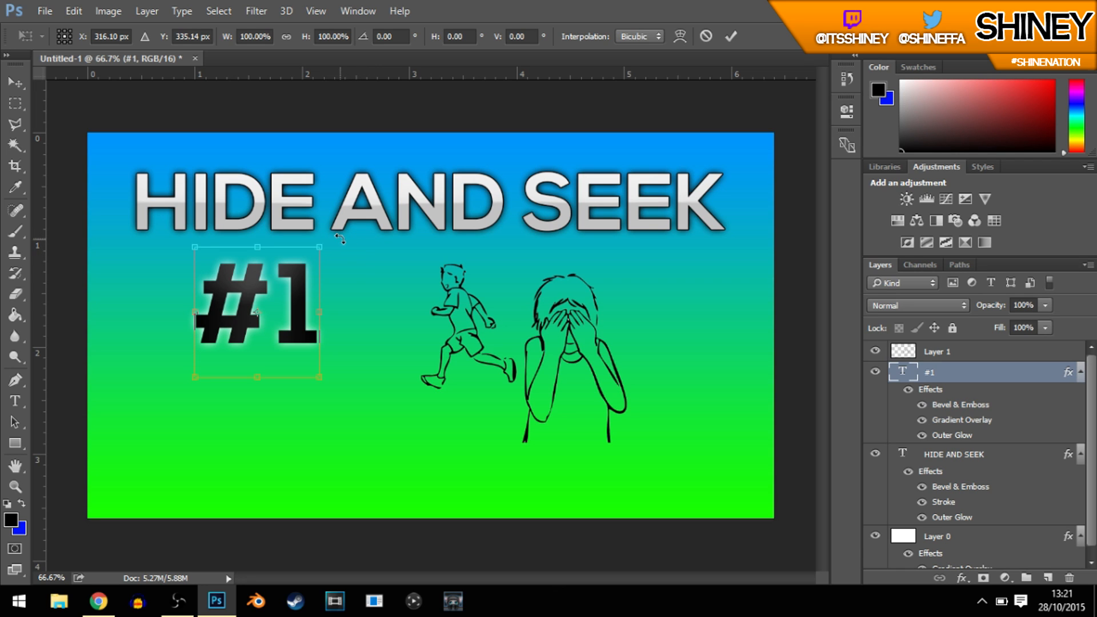
left_click_drag(337, 240, 300, 256)
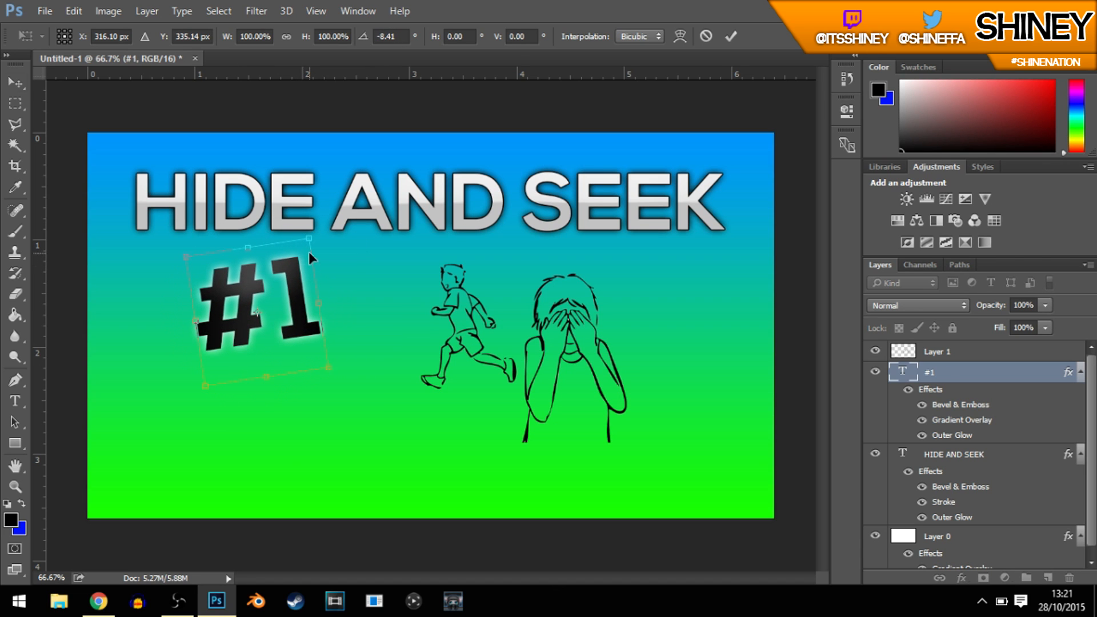
key("Return")
left_click_drag(338, 348, 315, 358)
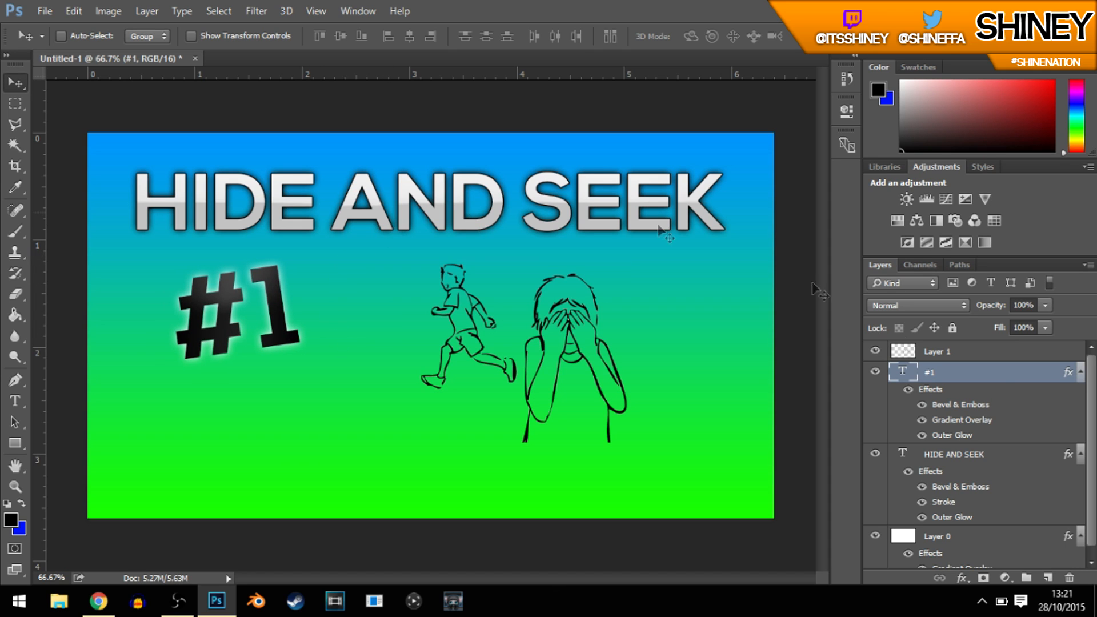
Step: Try moving the line drawing left and stretching it to 150% width and about 105% height, and undo the transform
left_click(937, 353)
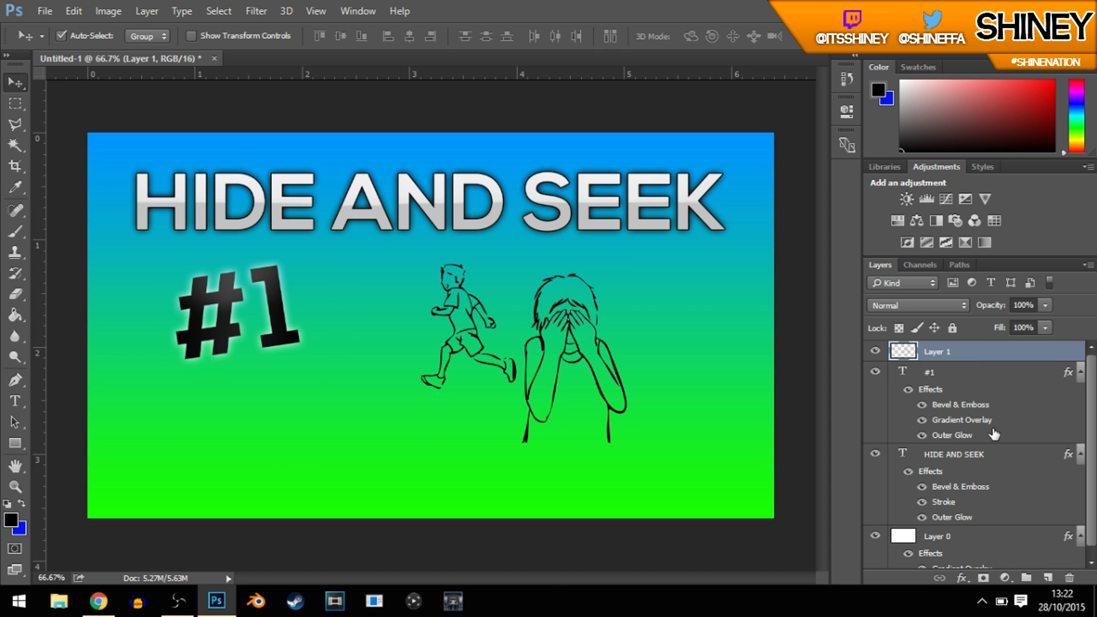
key("ctrl+t")
left_click_drag(583, 326, 519, 315)
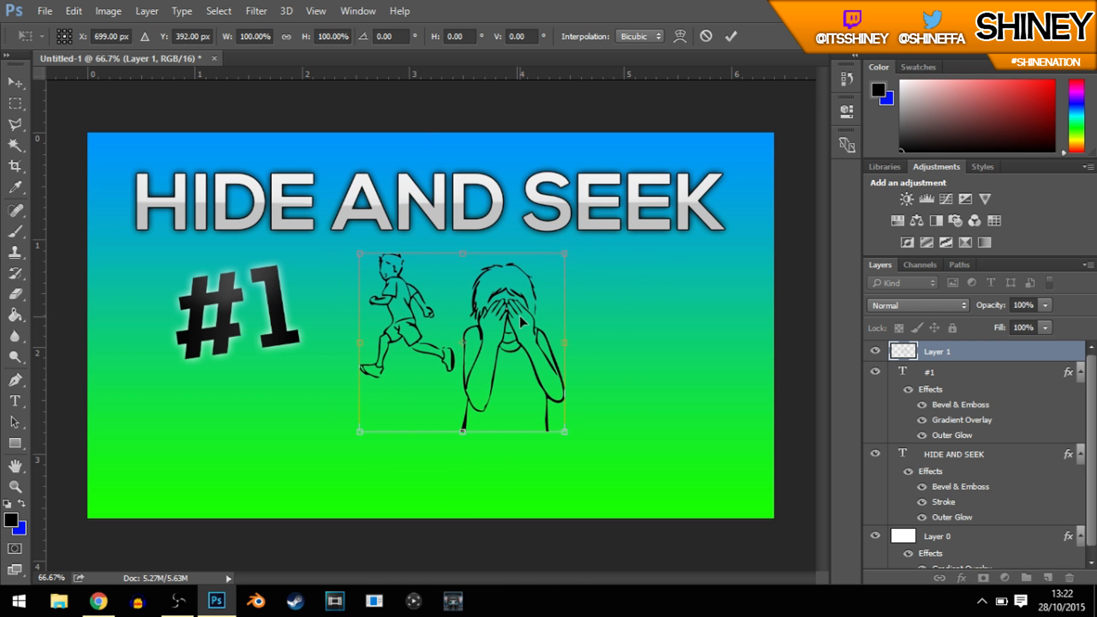
left_click_drag(563, 433, 670, 437)
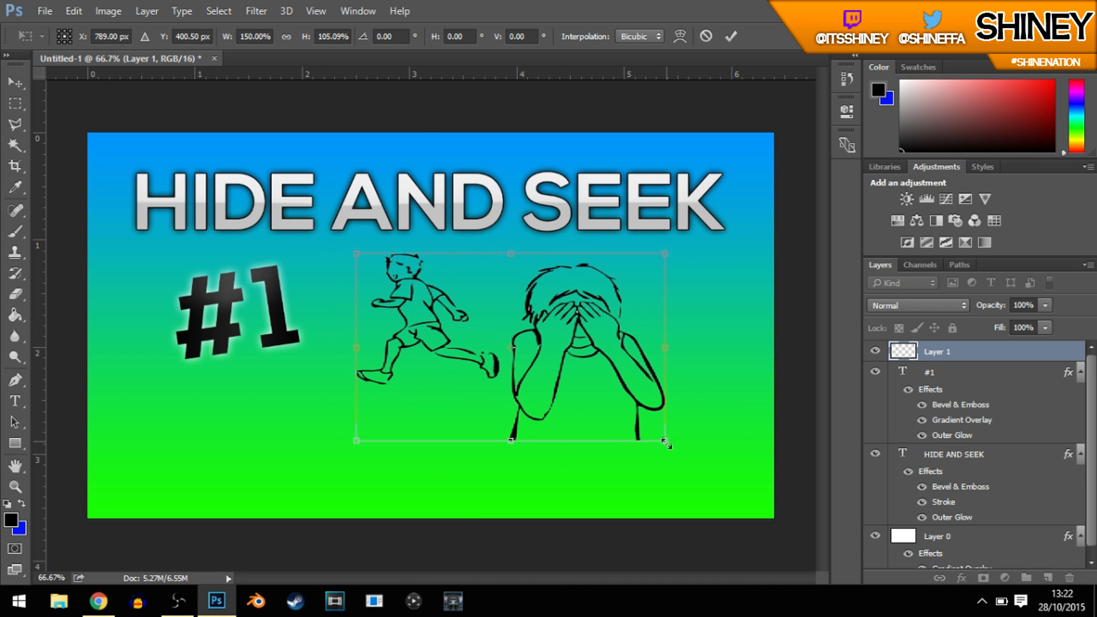
key("Return")
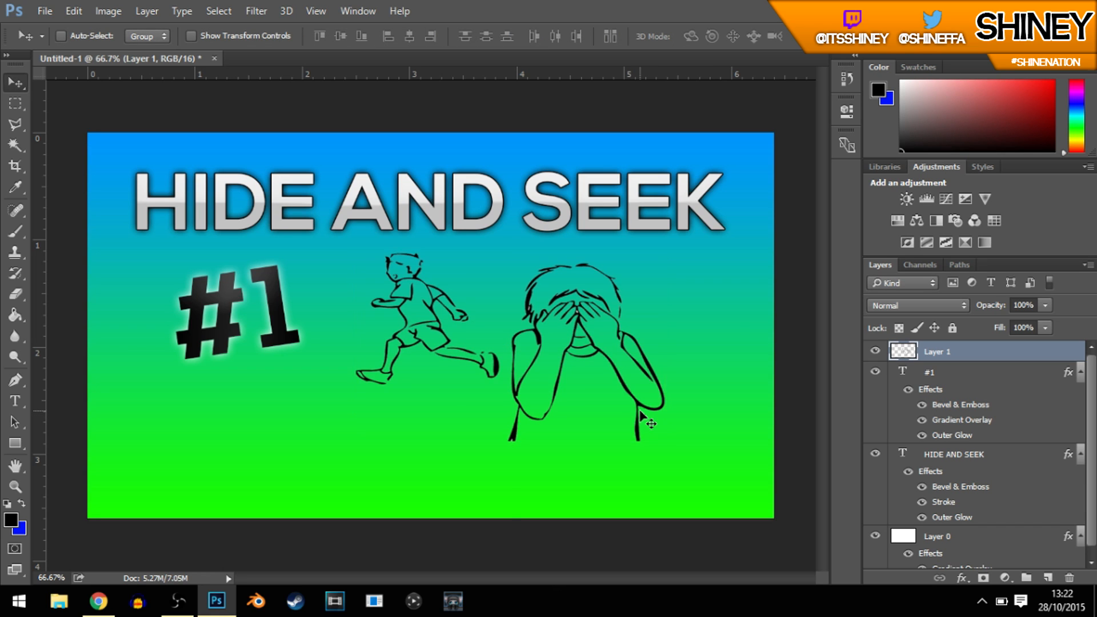
key("ctrl+z")
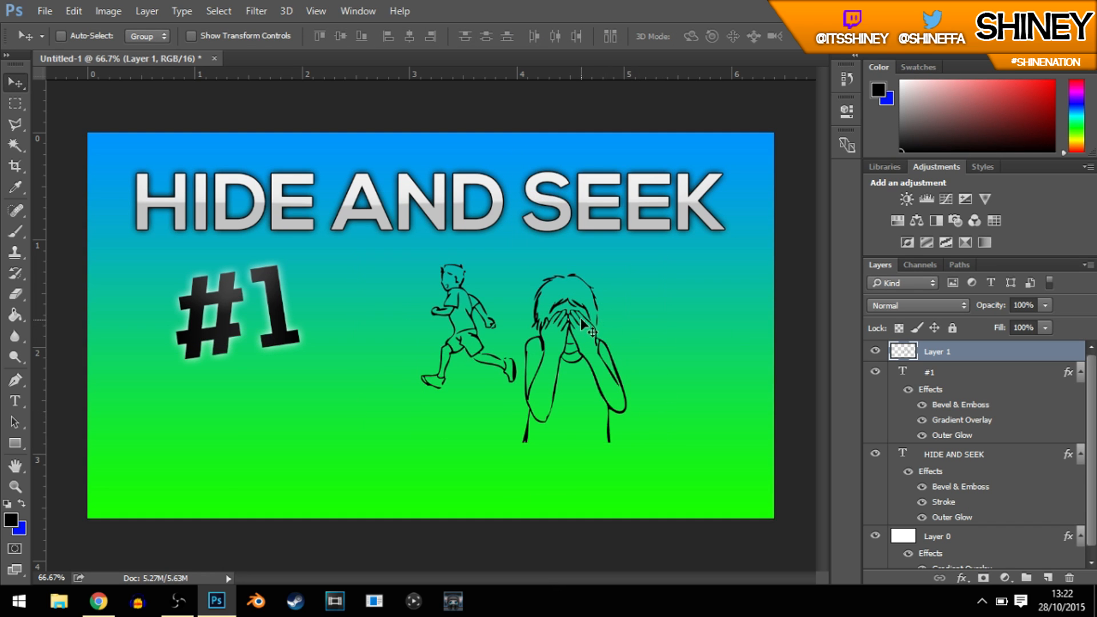
Step: Nudge the line drawing slightly up and right, and move the "#1" text right, closer to the running boy
left_click_drag(572, 369, 609, 333)
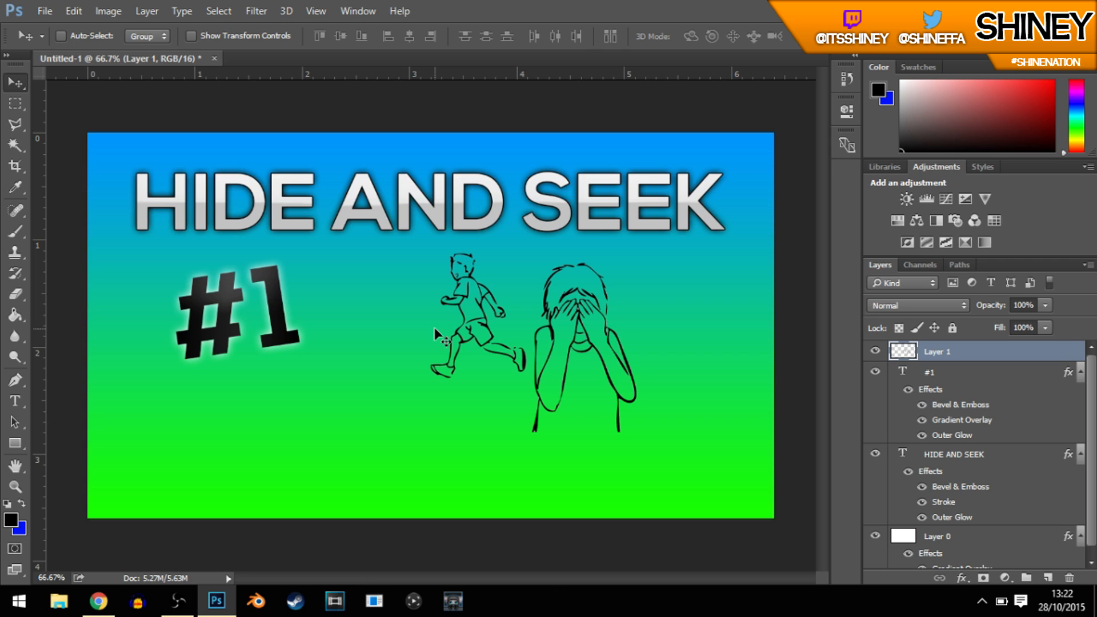
left_click(968, 388)
left_click_drag(426, 365, 497, 369)
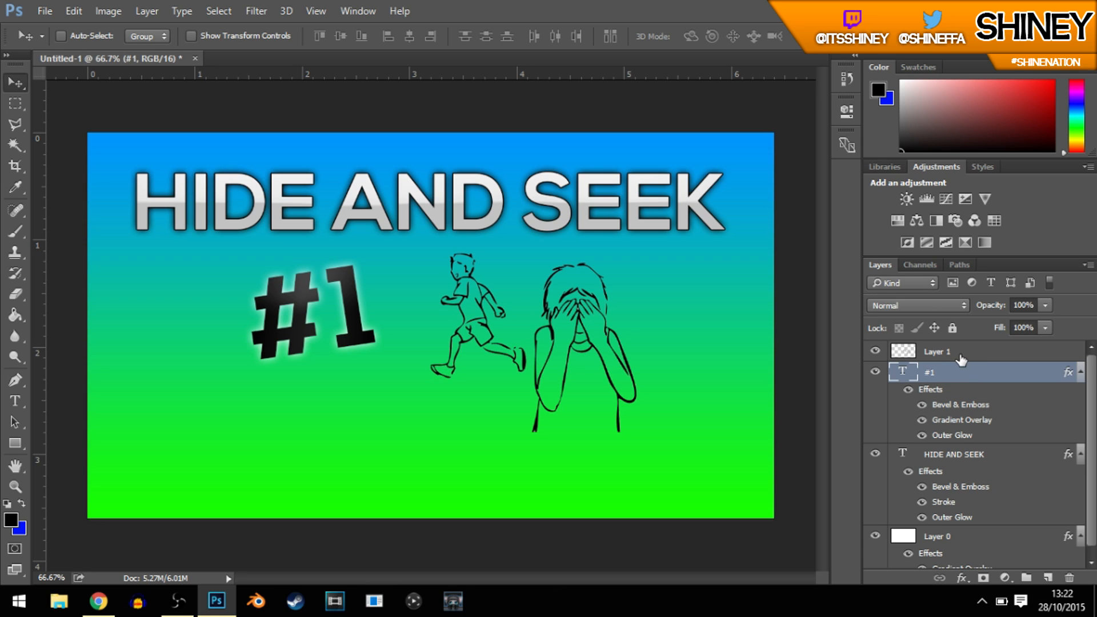
Step: Select the line drawing and "#1" layers together and shift them slightly left to centre them beneath the title
left_click(940, 353, "ctrl")
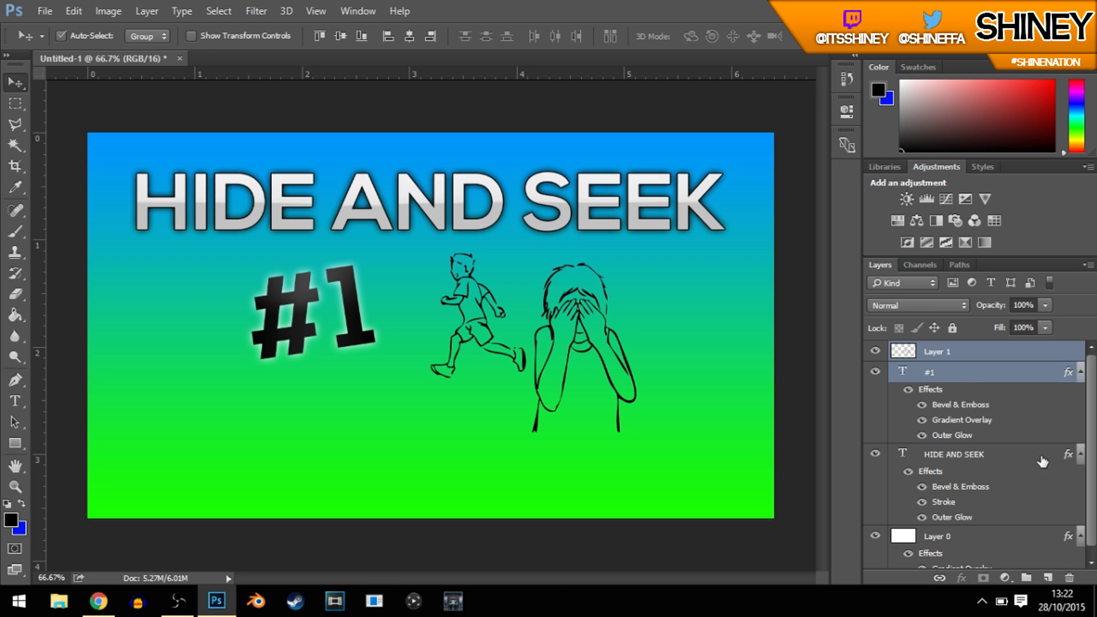
mouse_move(603, 325)
left_mouse_down()
mouse_move(611, 283)
mouse_move(593, 322)
left_mouse_up()
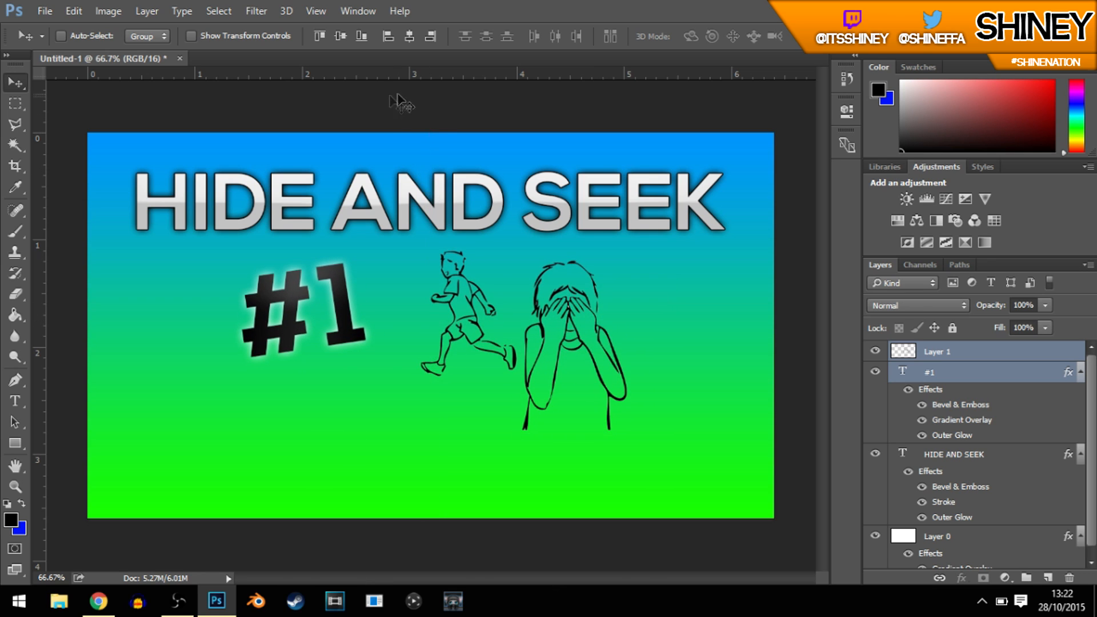
left_click_drag(525, 292, 527, 297)
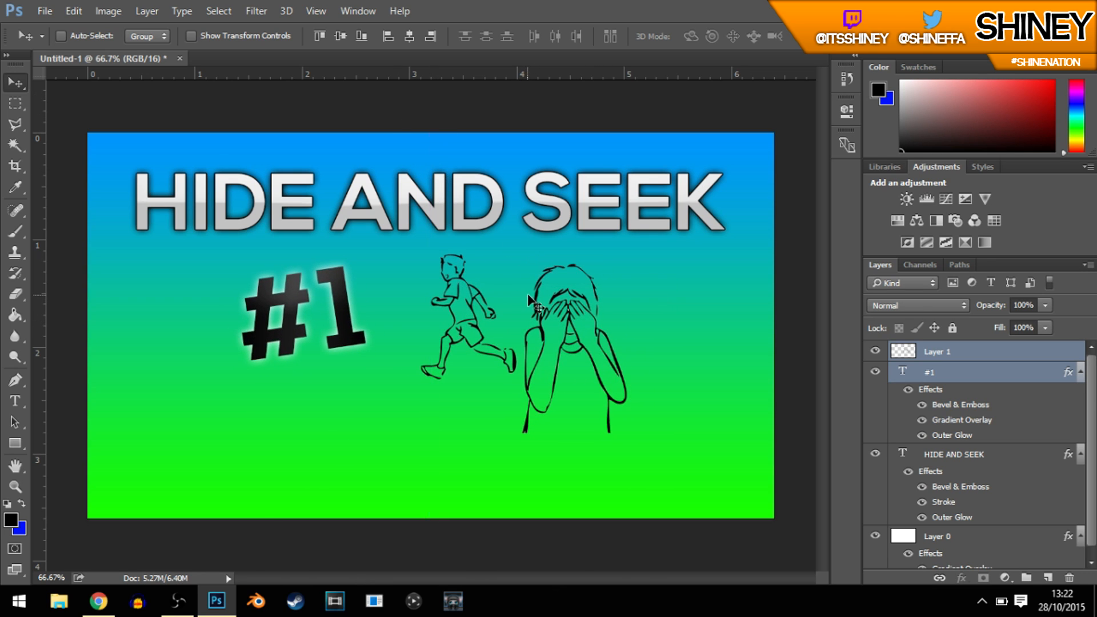
Step: Choose the 63 px textured splatter preset for the Brush tool
left_click(1012, 370)
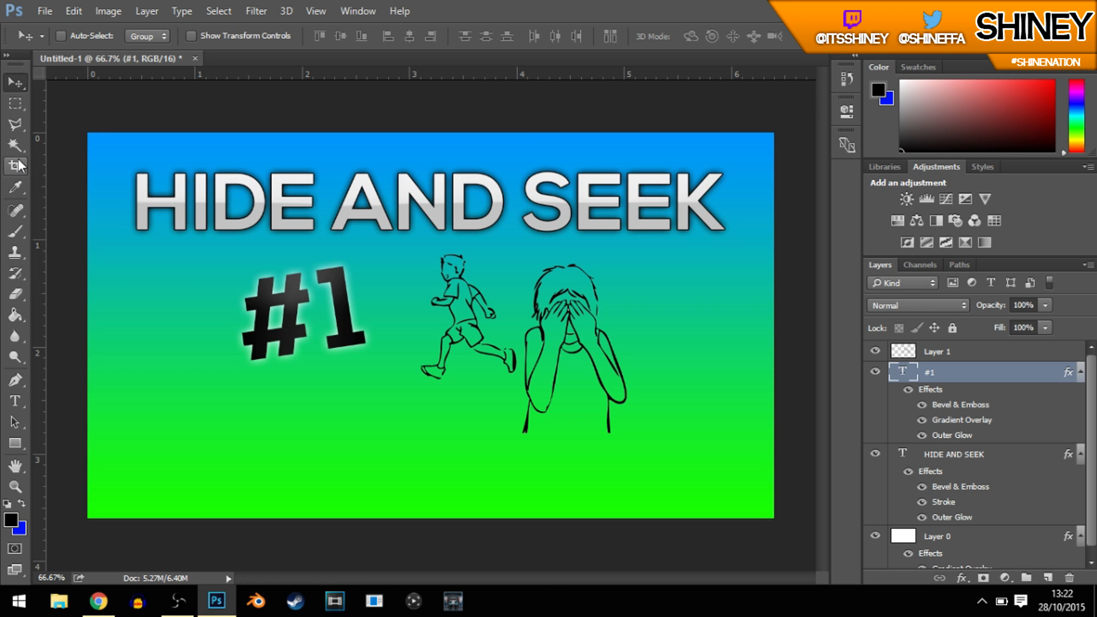
left_click(15, 232)
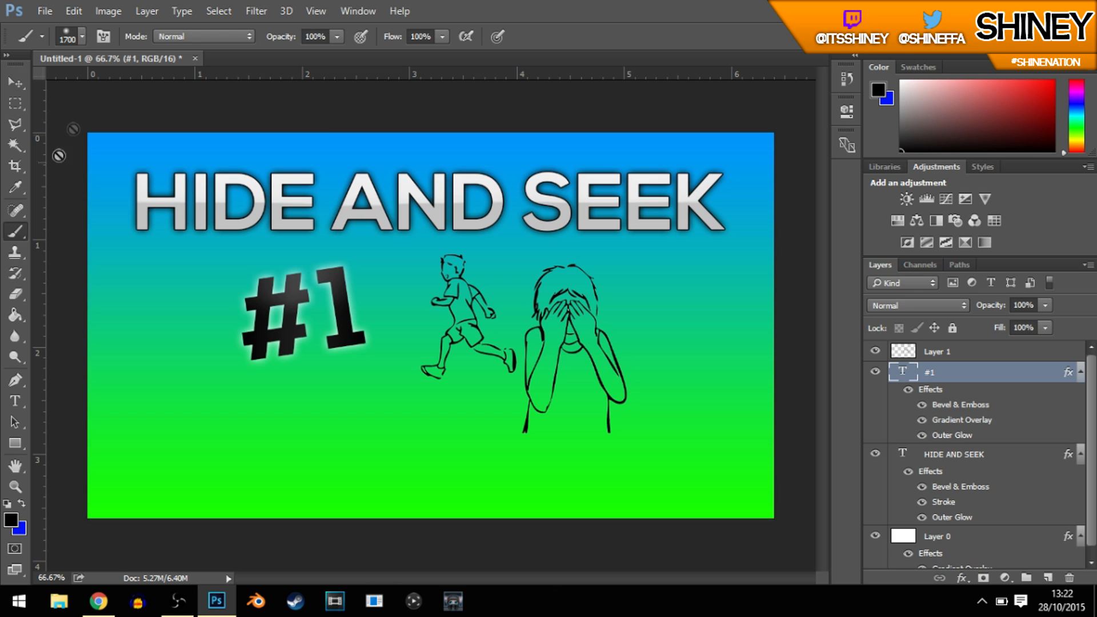
left_click(83, 36)
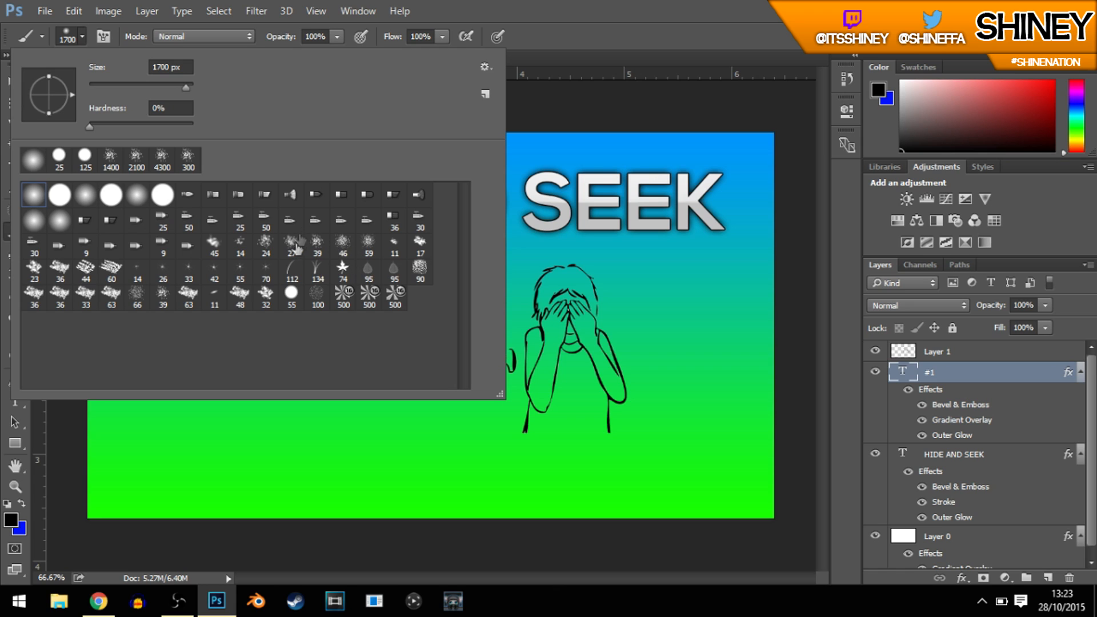
left_click(110, 294)
left_click(625, 39)
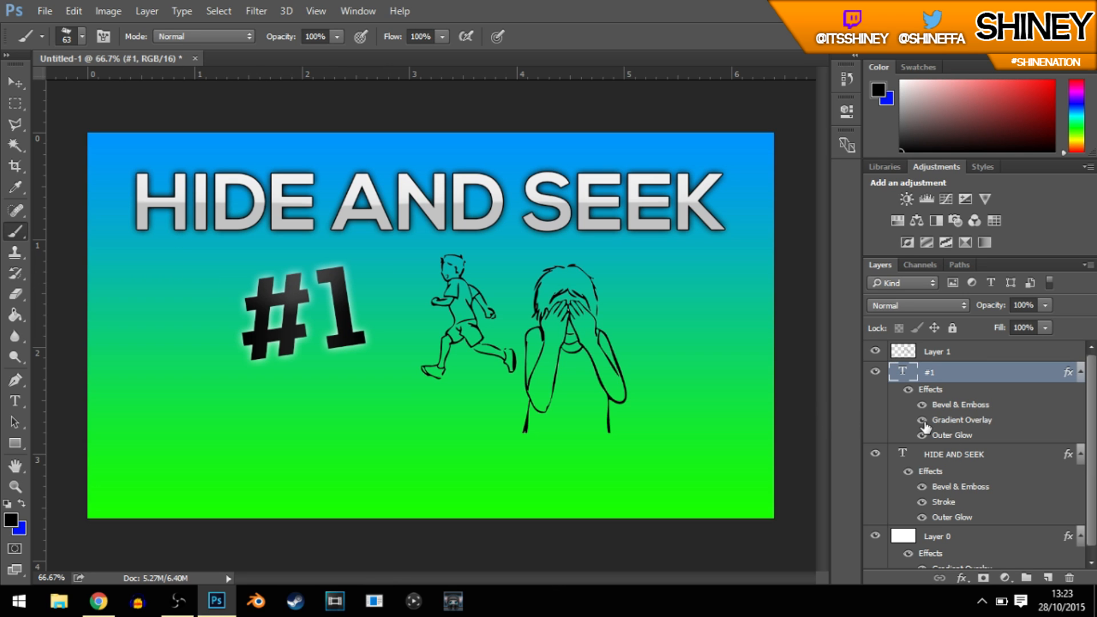
Step: Add a new empty layer directly above the gradient background layer, below the "HIDE AND SEEK" text
scroll(925, 429, "down", 1)
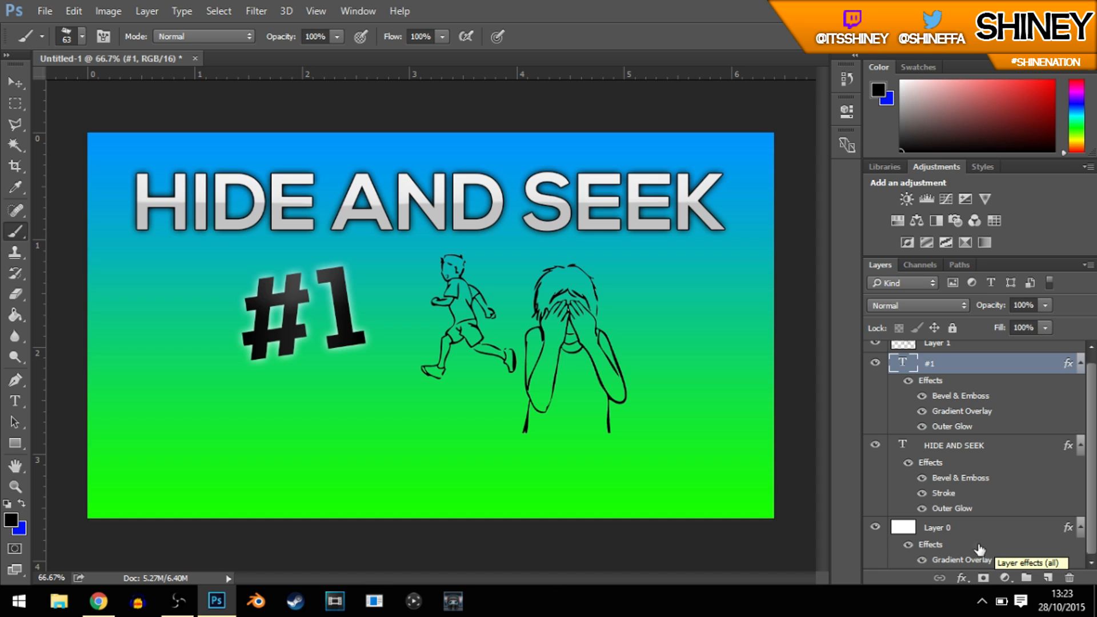
left_click(966, 534)
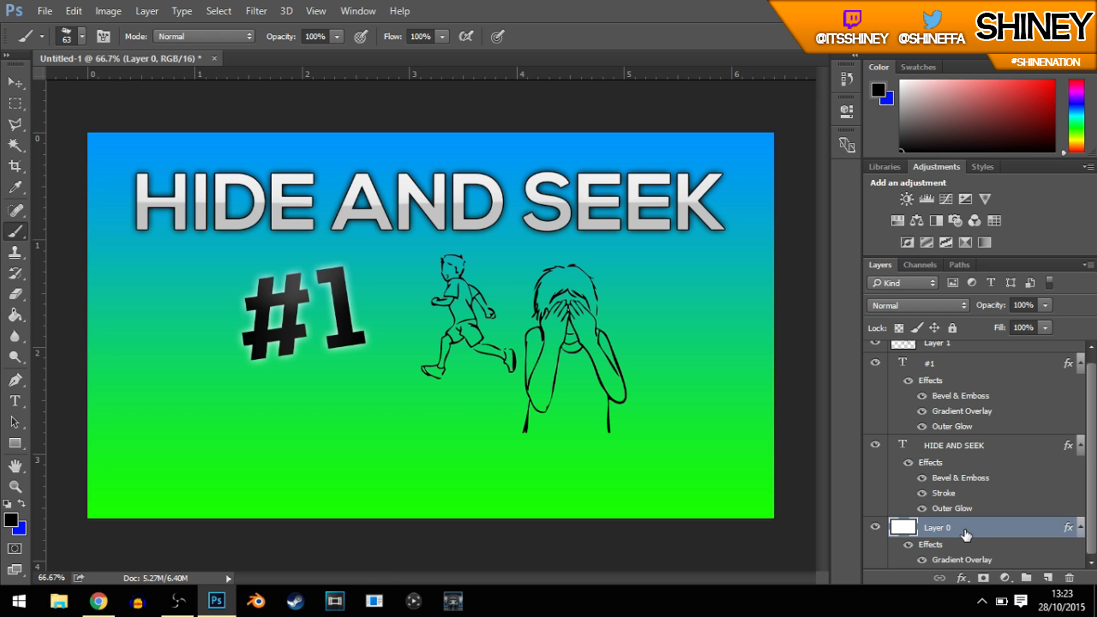
key("ctrl+shift+n")
key("Return")
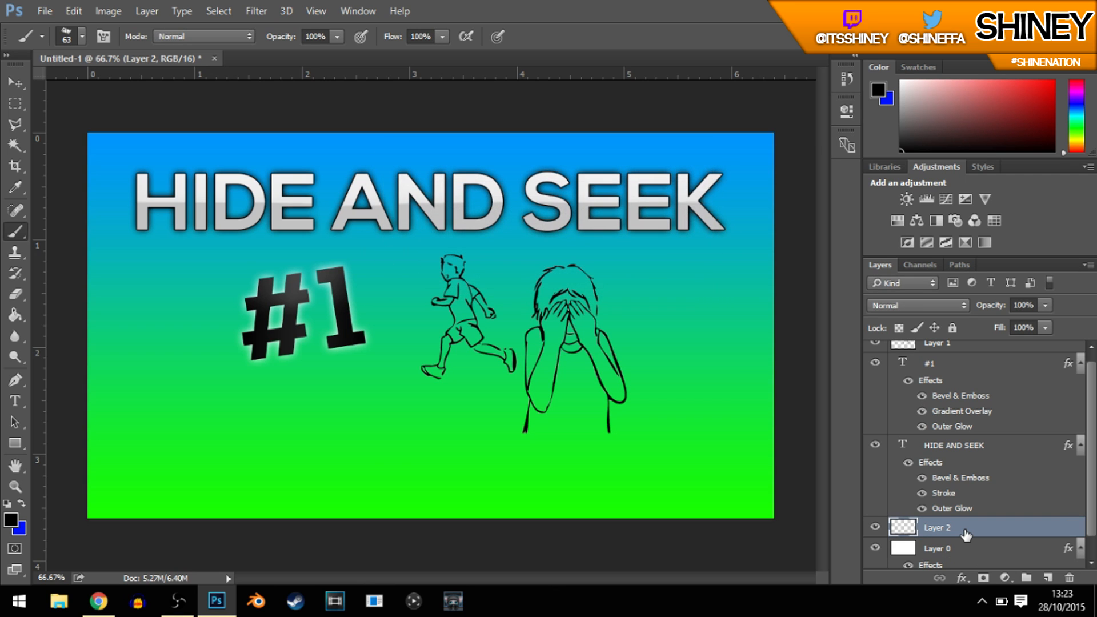
scroll(966, 531, "down", 1)
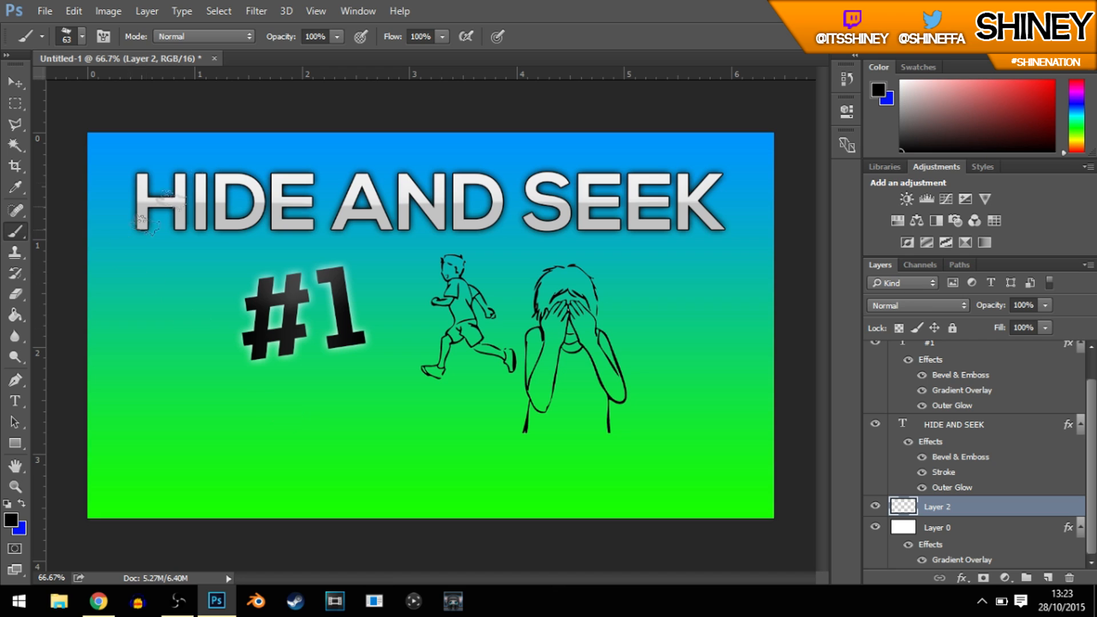
Step: Try a single black dab above the title, undo it, and try a brush size of 5000 px
left_click(147, 150)
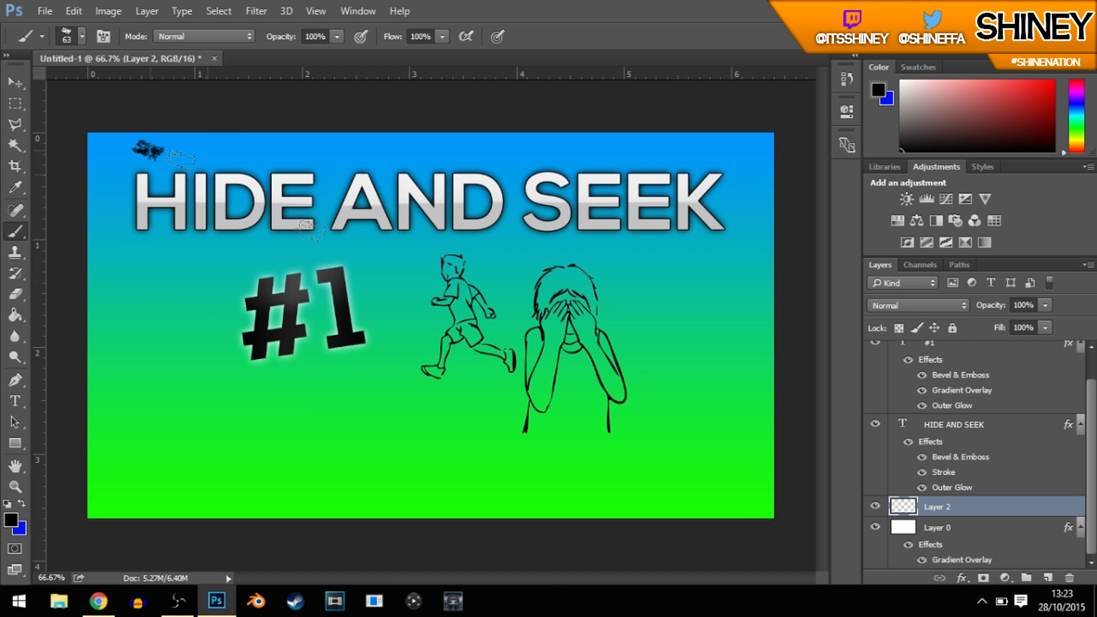
key("ctrl+z")
left_click(81, 33)
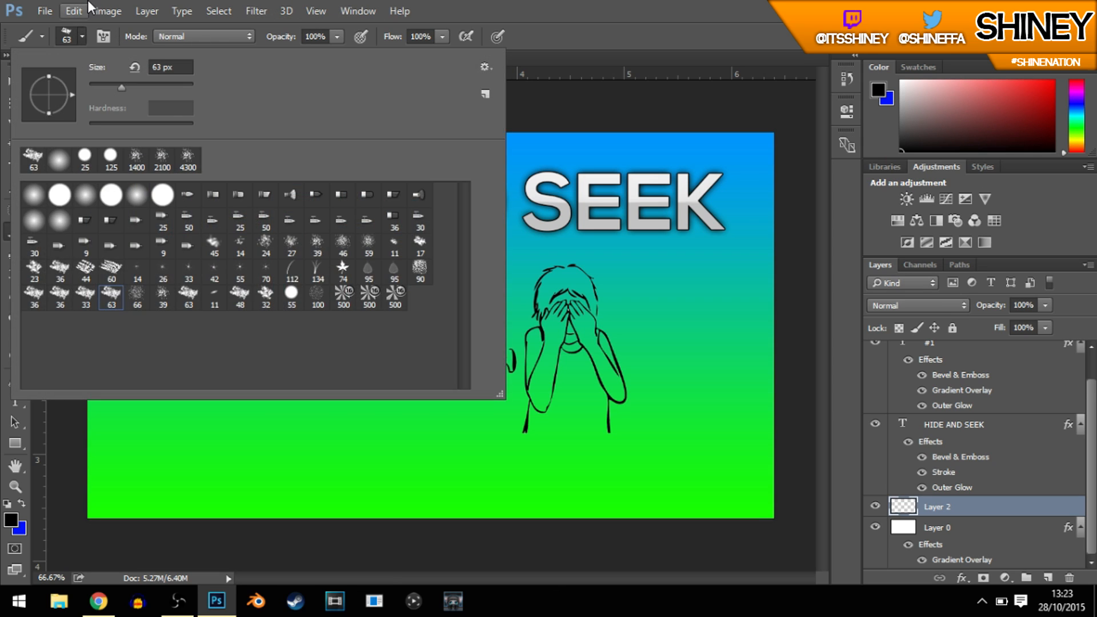
left_click_drag(120, 87, 200, 87)
left_click(623, 3)
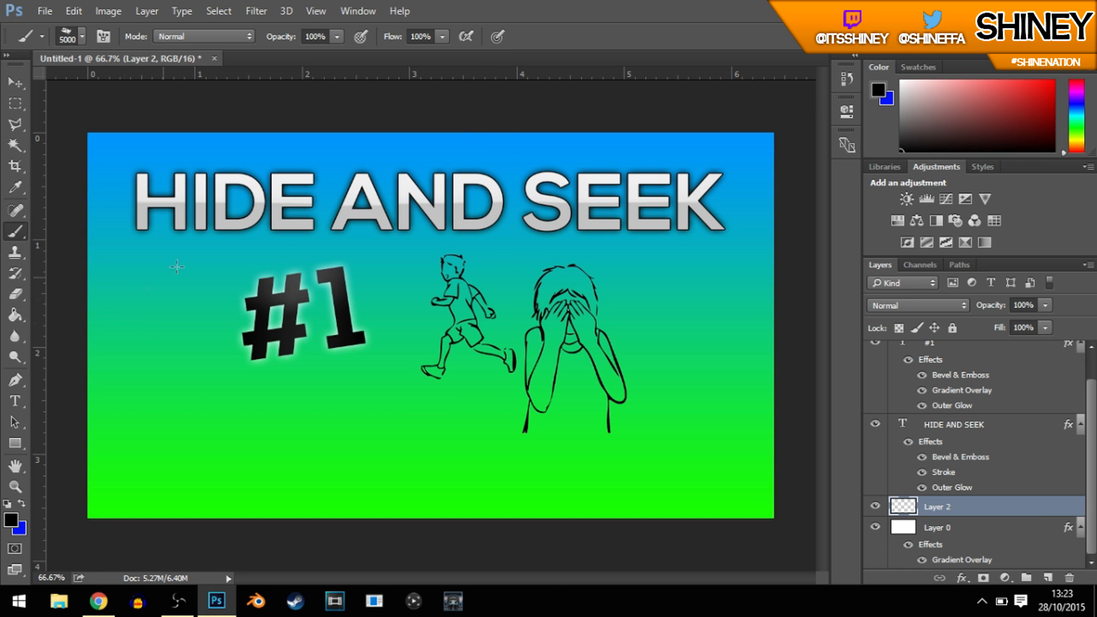
Step: Set the textured brush's size to 600 px
left_click(70, 36)
left_click_drag(187, 87, 176, 87)
left_click(596, 3)
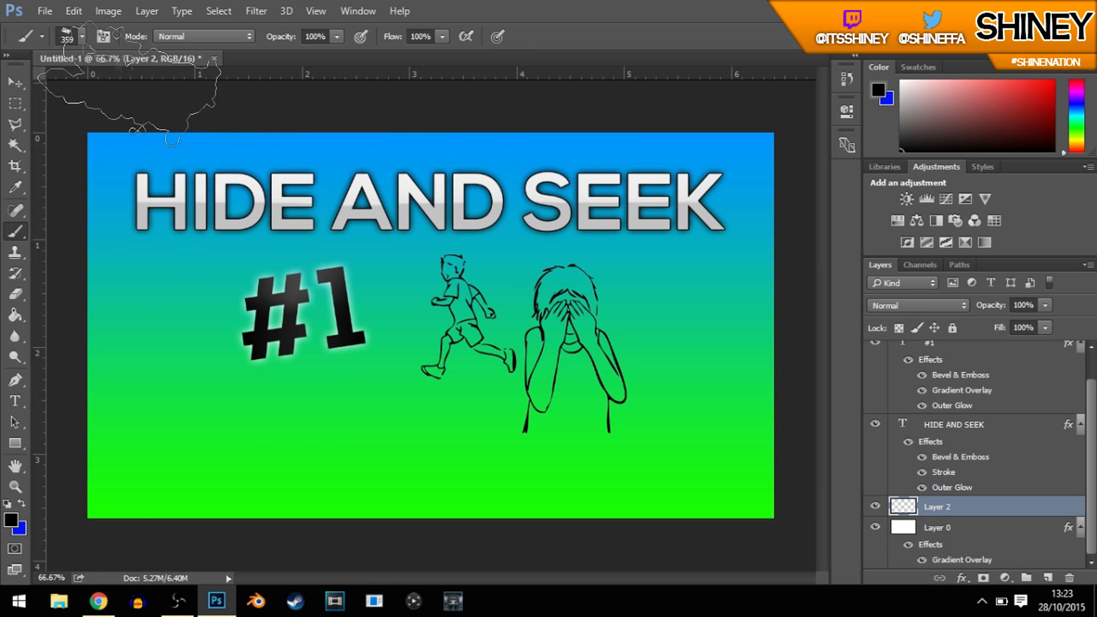
key("bracketright")
key("bracketright")
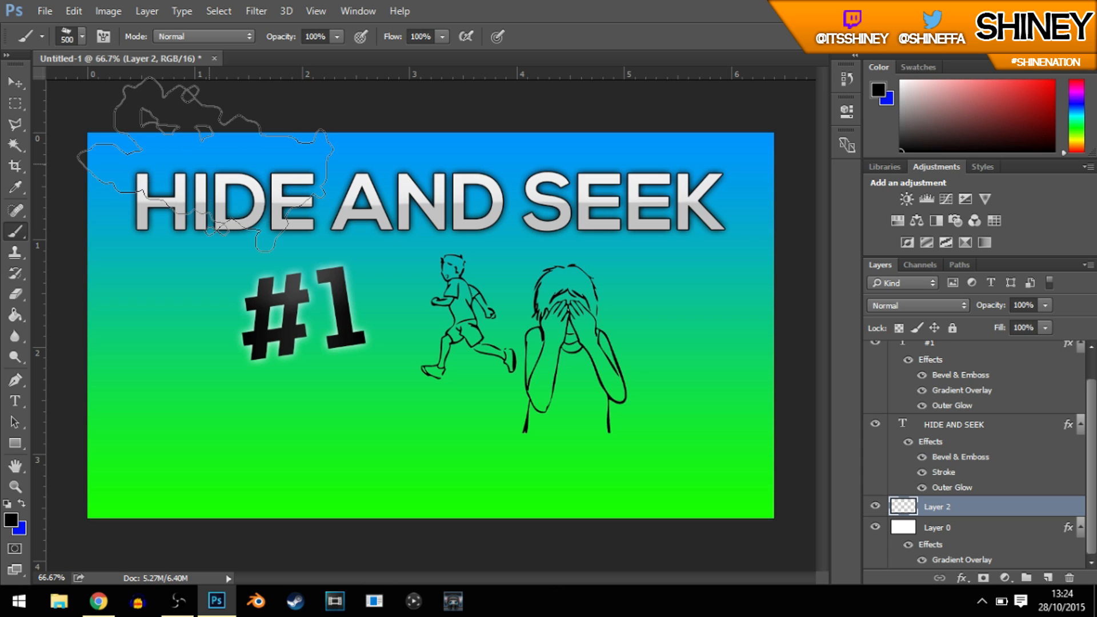
key("bracketright")
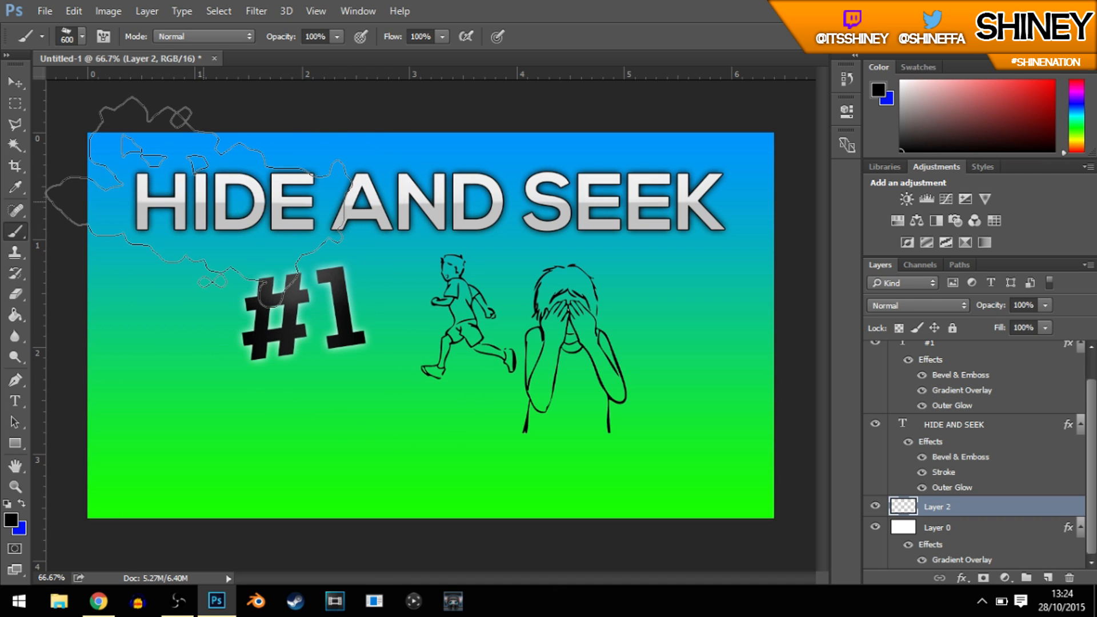
Step: Stamp black 600 px texture dabs across the entire canvas on the new layer, including the edges and corners
left_click(199, 197)
left_click(171, 339)
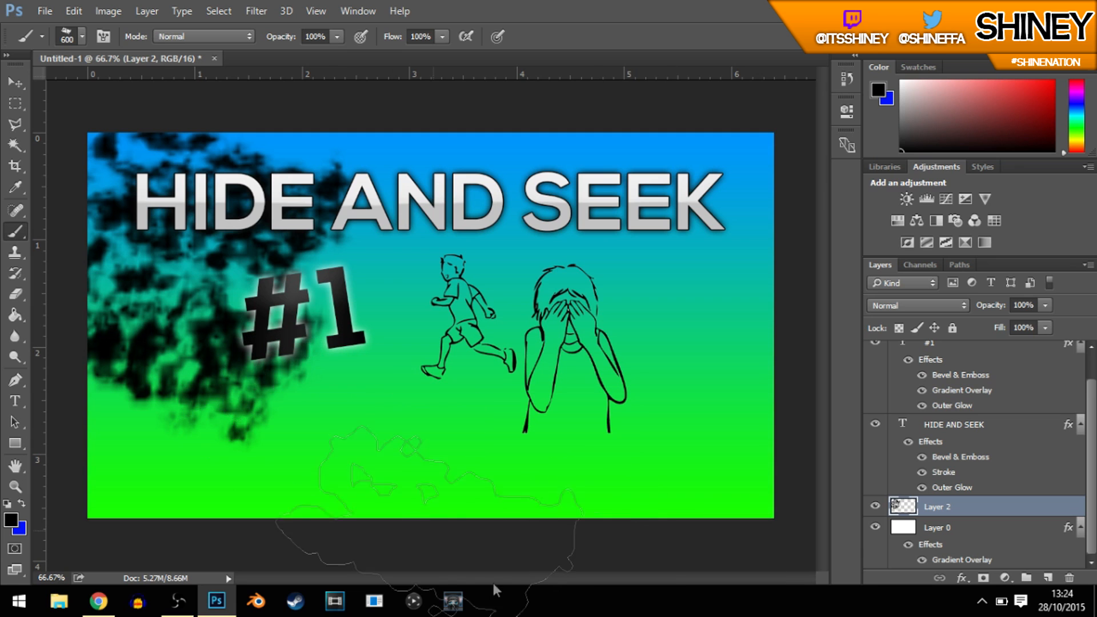
left_click(411, 297)
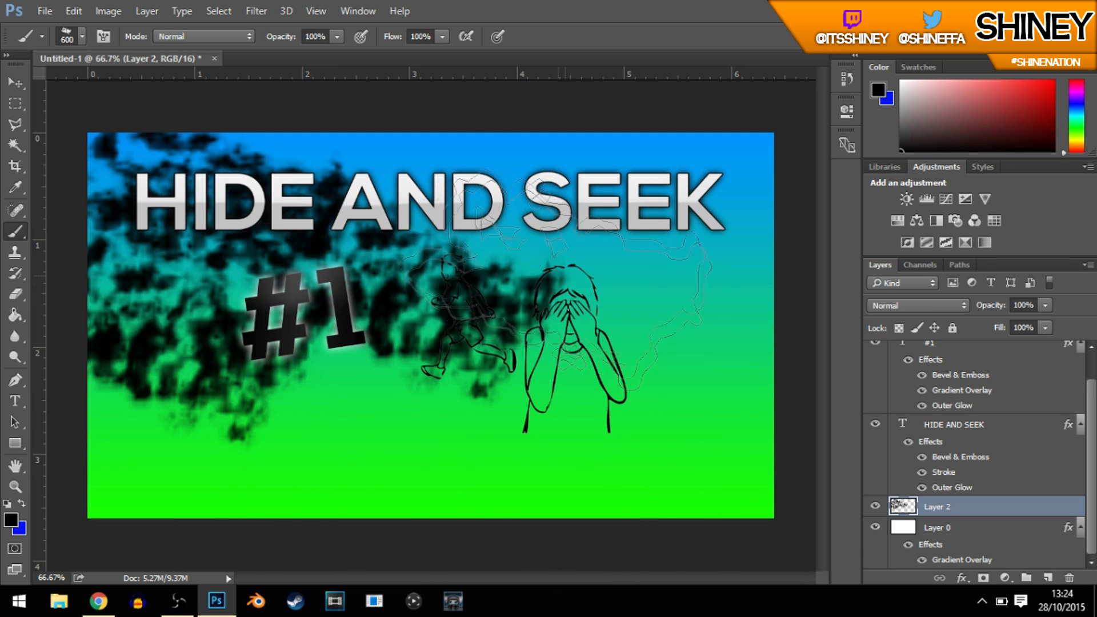
left_click(503, 200)
left_click(677, 308)
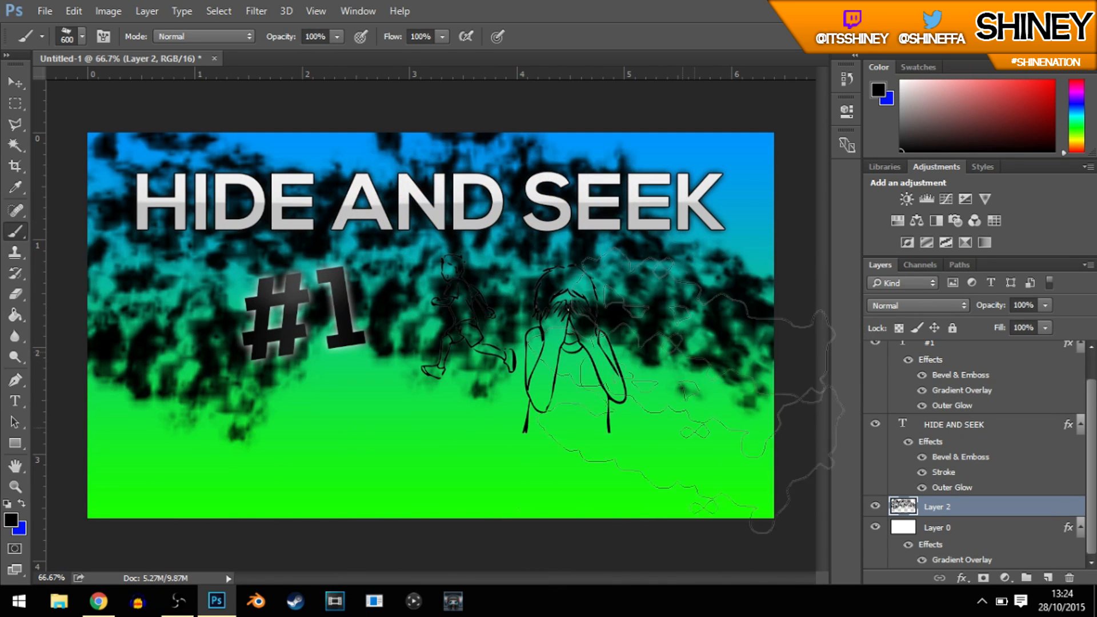
left_click(591, 408)
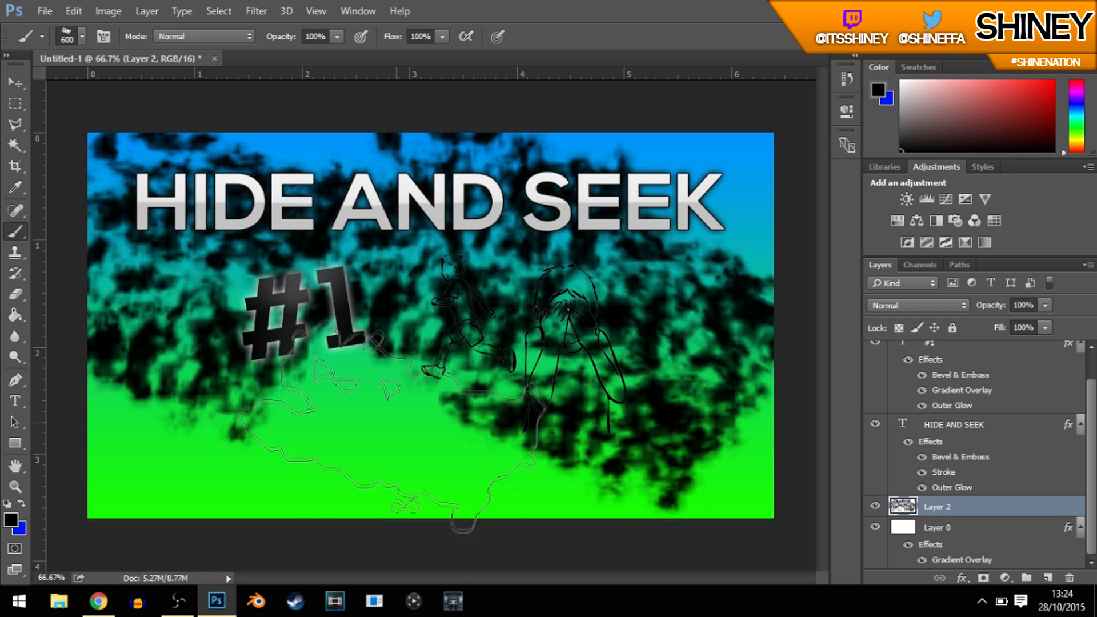
left_click(389, 434)
left_click(182, 480)
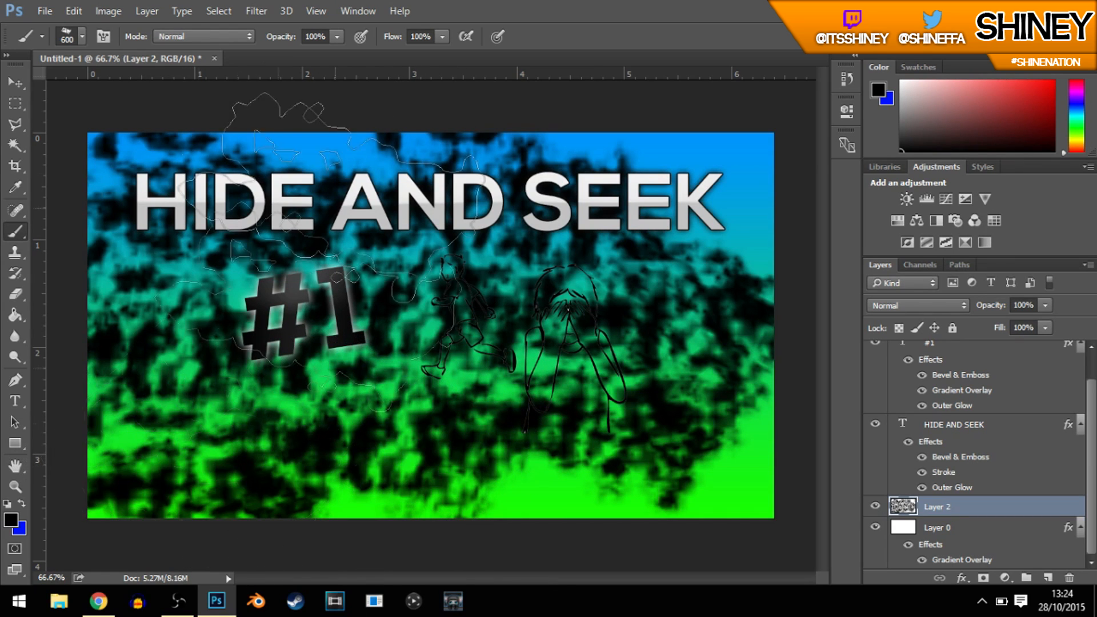
left_click(246, 97)
left_click(674, 143)
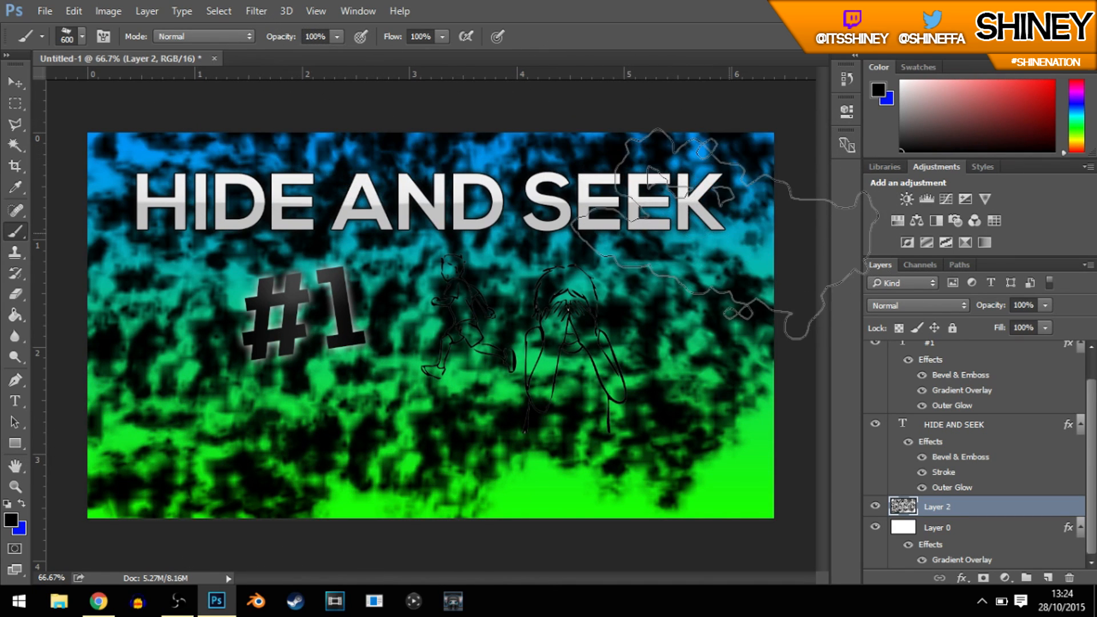
left_click(567, 545)
left_click(760, 482)
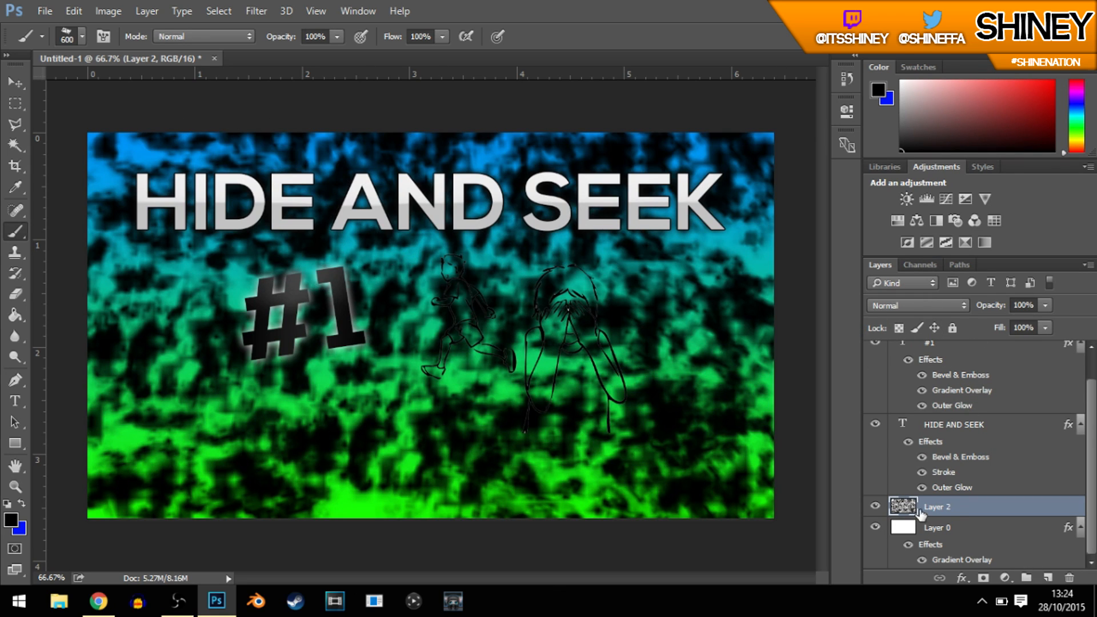
Step: Try the Overlay blend mode on the black texture layer and settle on Soft Light
left_click(886, 308)
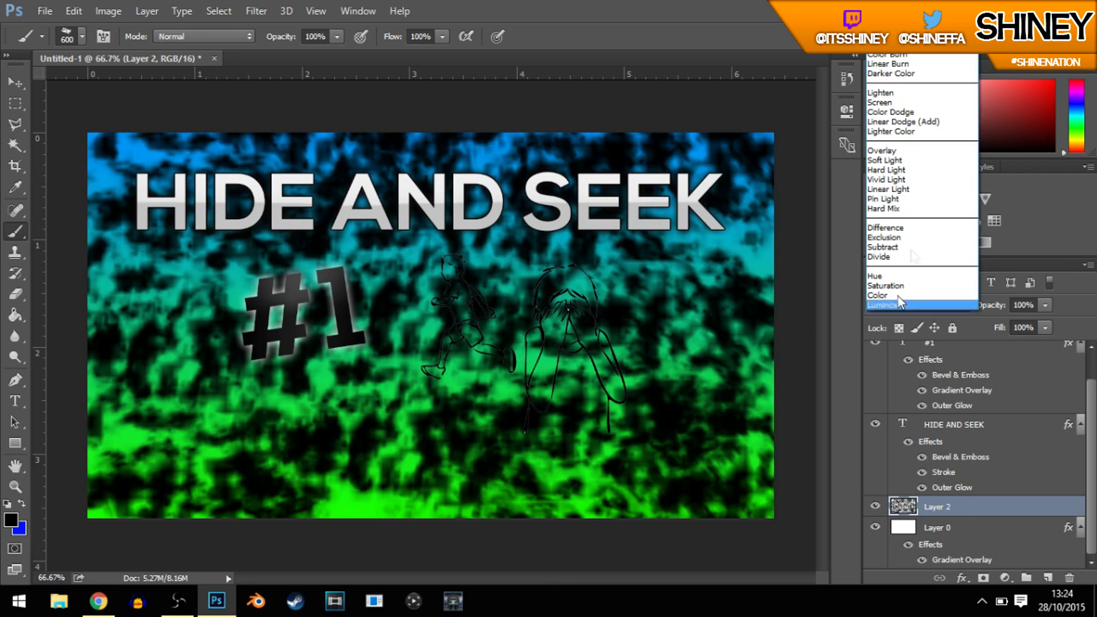
left_click(897, 152)
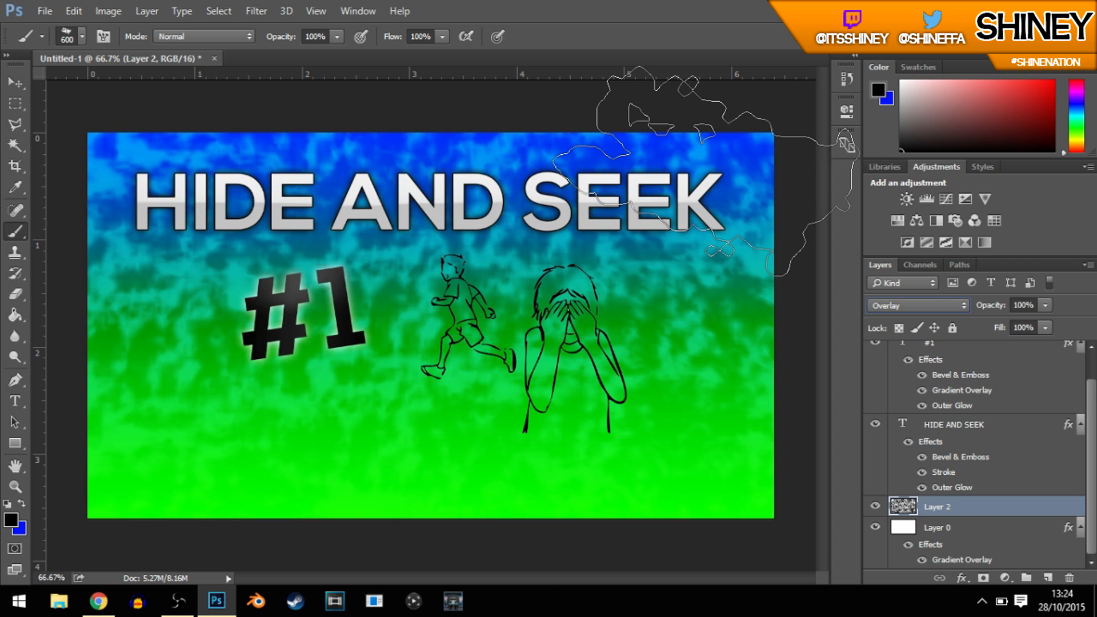
left_click(925, 305)
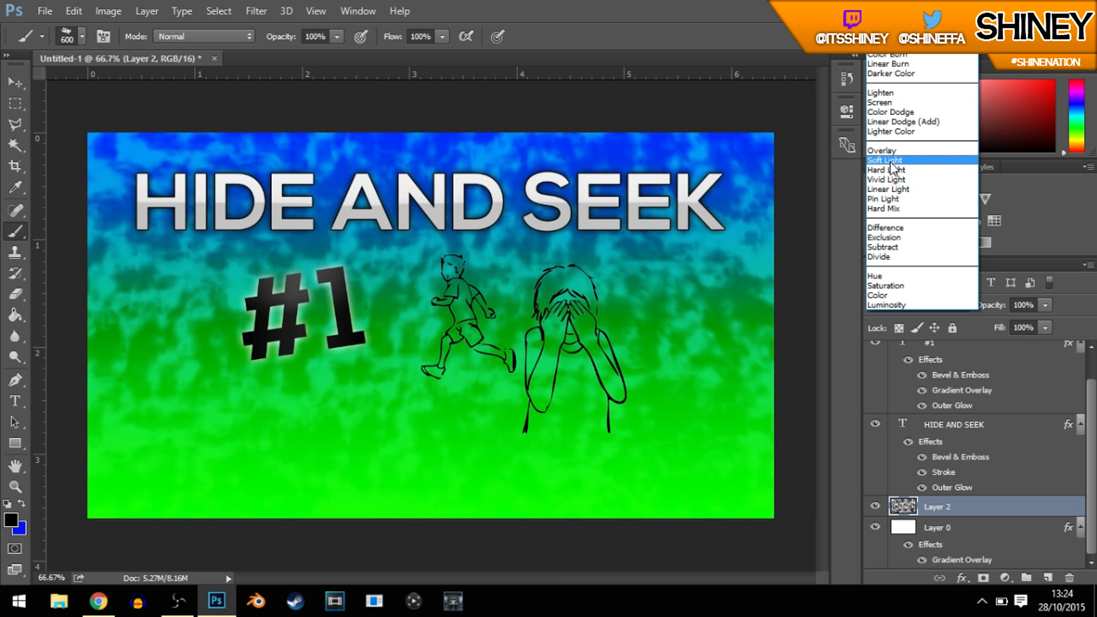
left_click(892, 161)
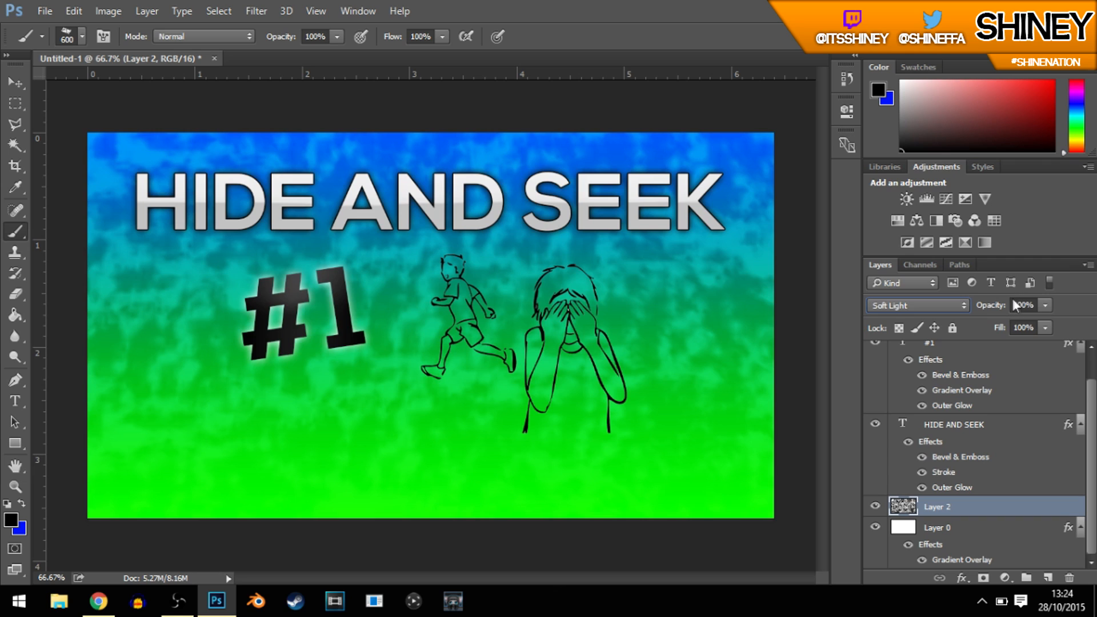
Step: Set the texture layer's opacity to 22%
left_click(1015, 307)
type("10")
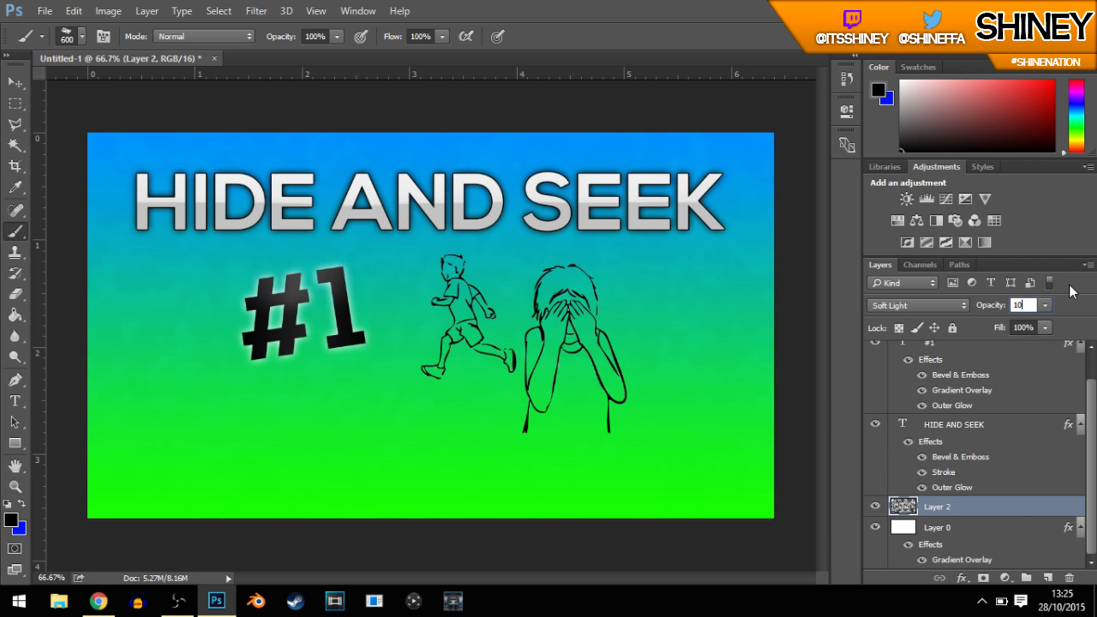
key("BackSpace")
key("BackSpace")
type("25")
key("BackSpace")
type("2")
key("Return")
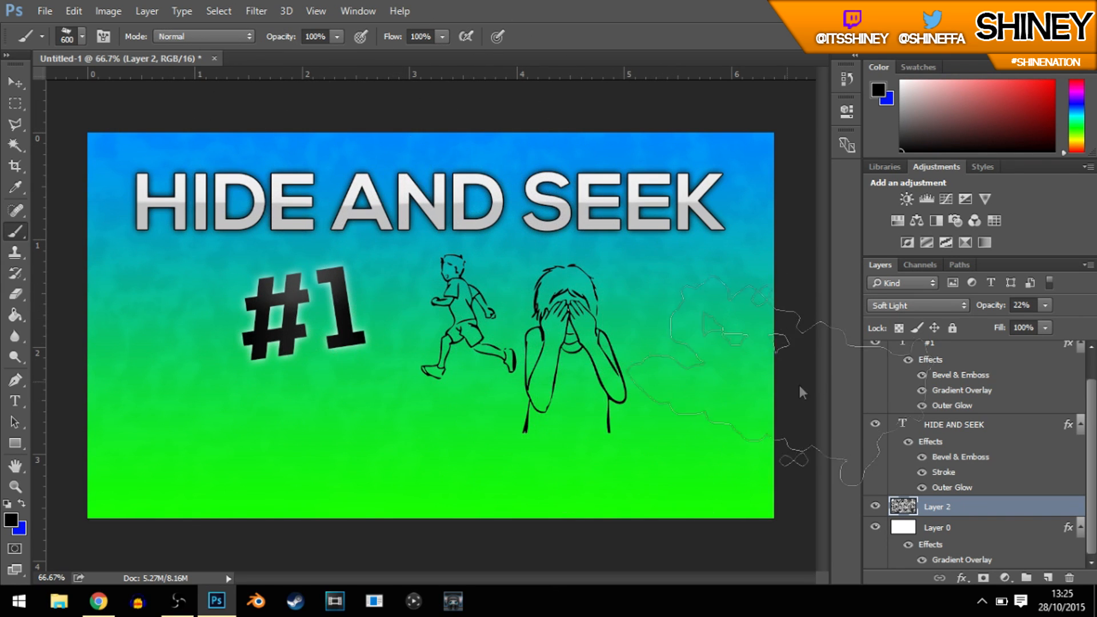
Step: Draw a black rectangle about 269 × 89 px in the canvas's lower-left corner, above the texture layer
scroll(1073, 443, "up", 1)
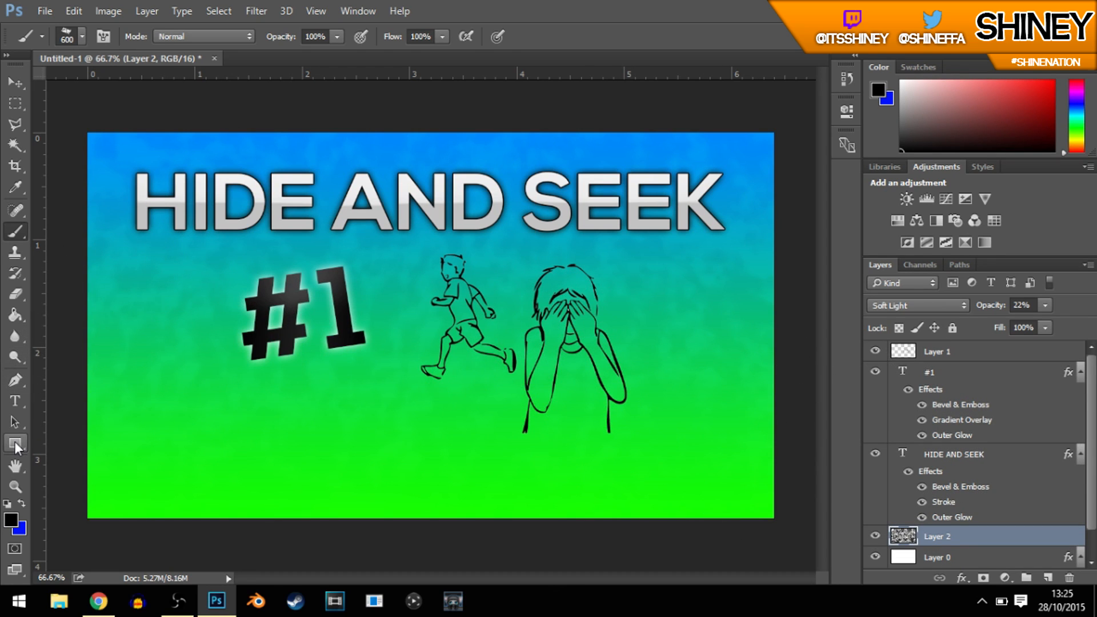
left_click(10, 441)
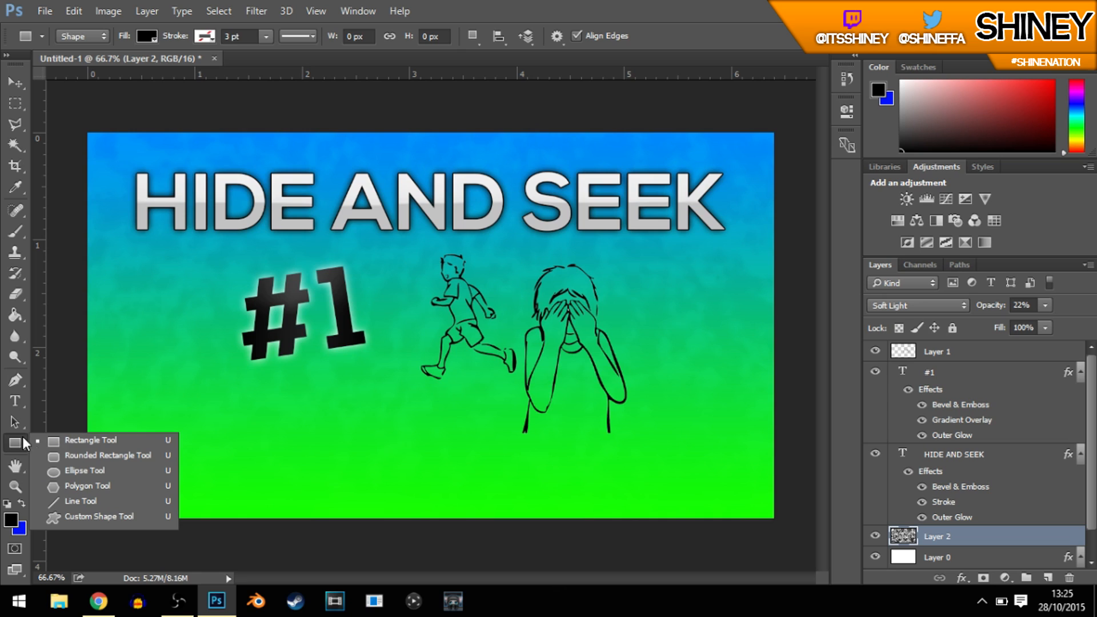
left_click(70, 442)
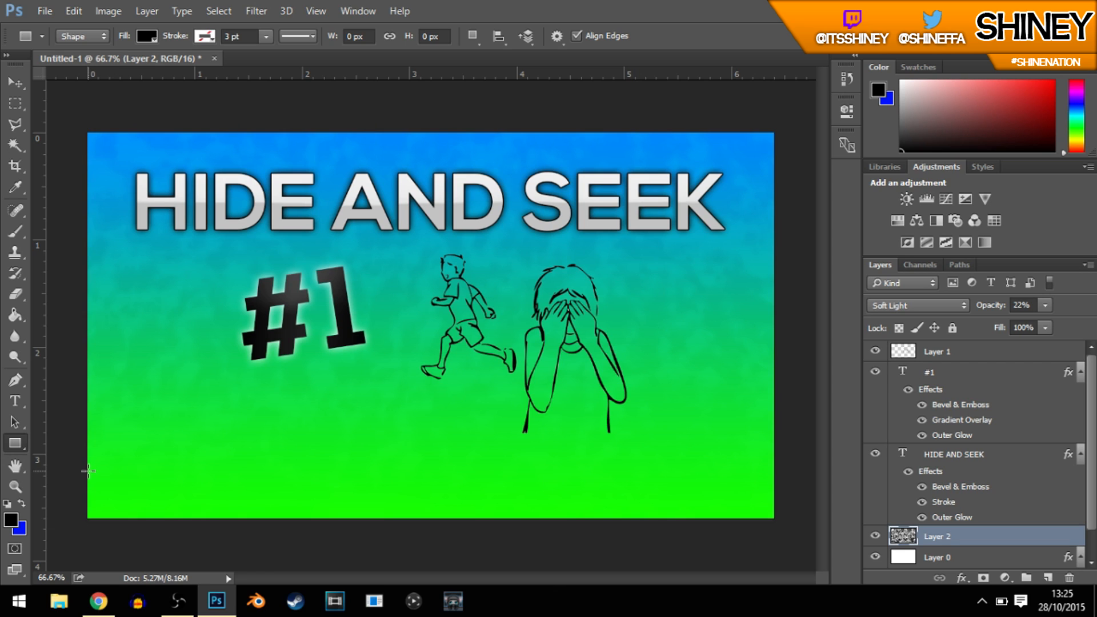
left_click_drag(89, 470, 232, 518)
left_click(233, 498)
left_click(568, 251)
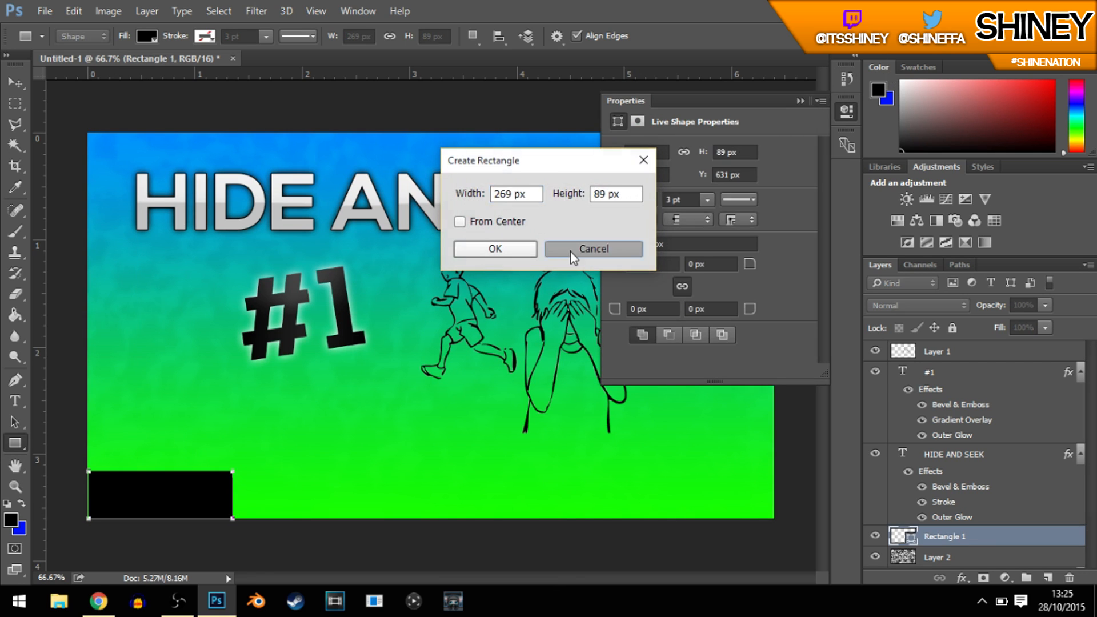
left_click(846, 110)
left_click(13, 84)
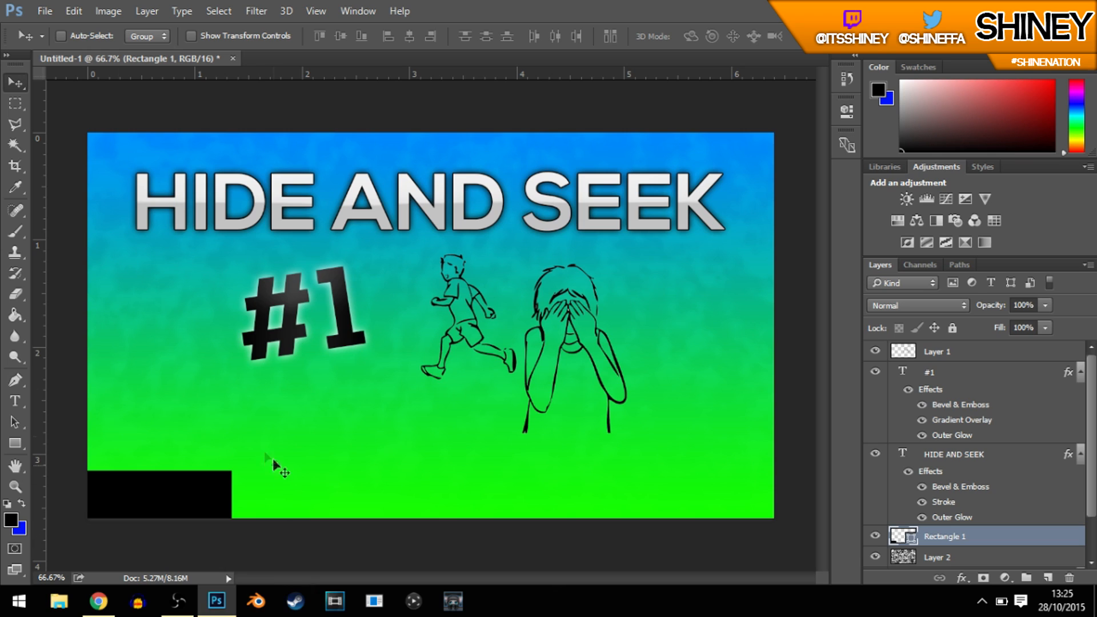
left_click(9, 405)
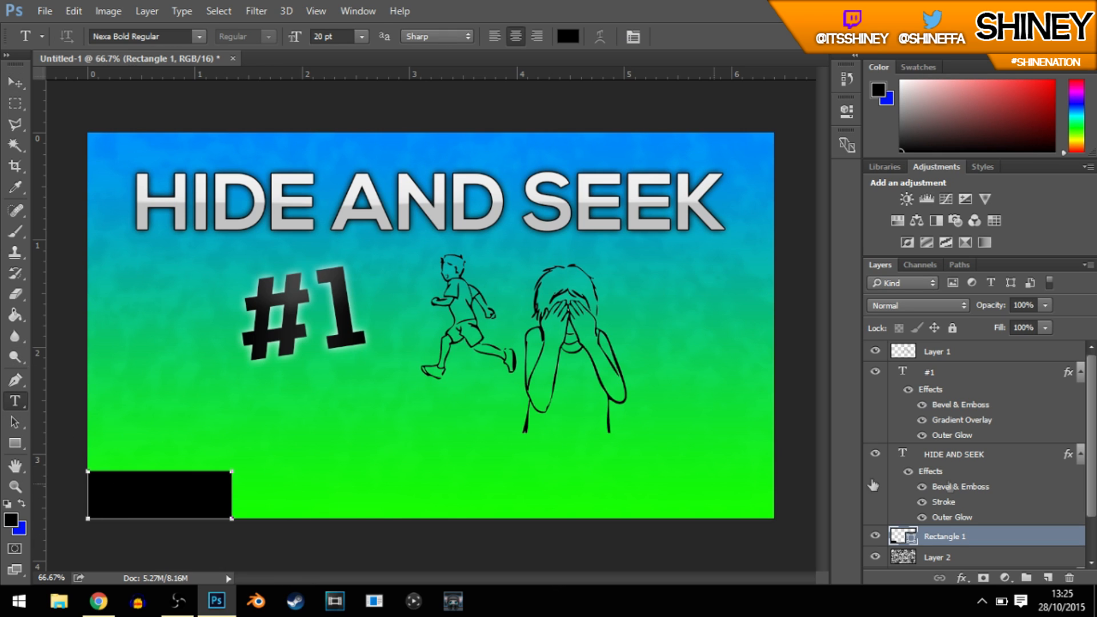
left_click(102, 504)
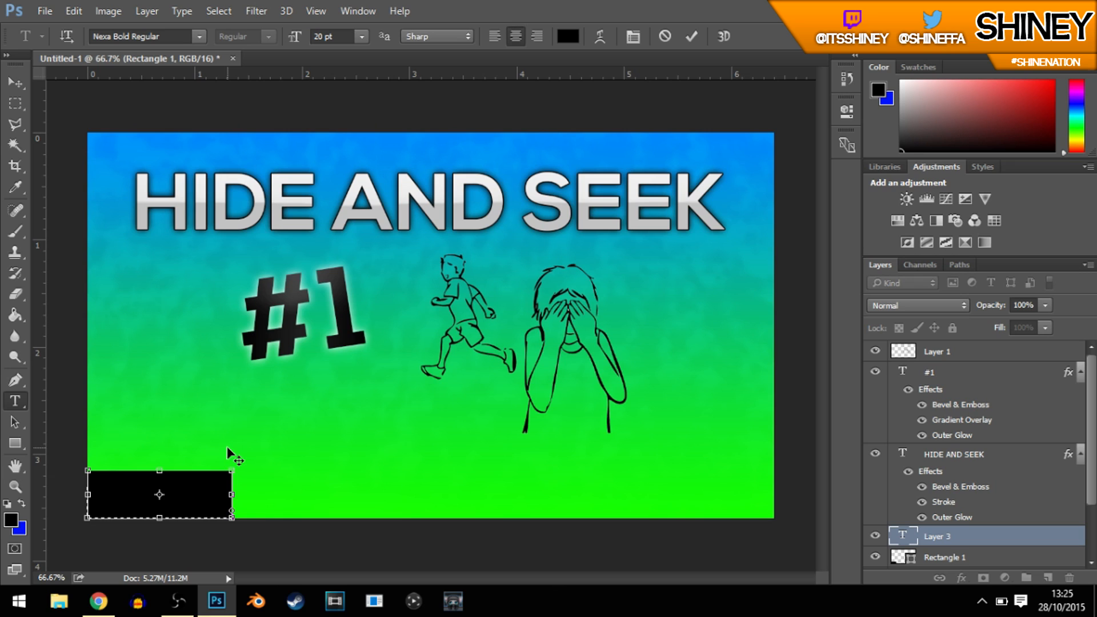
left_click(951, 531)
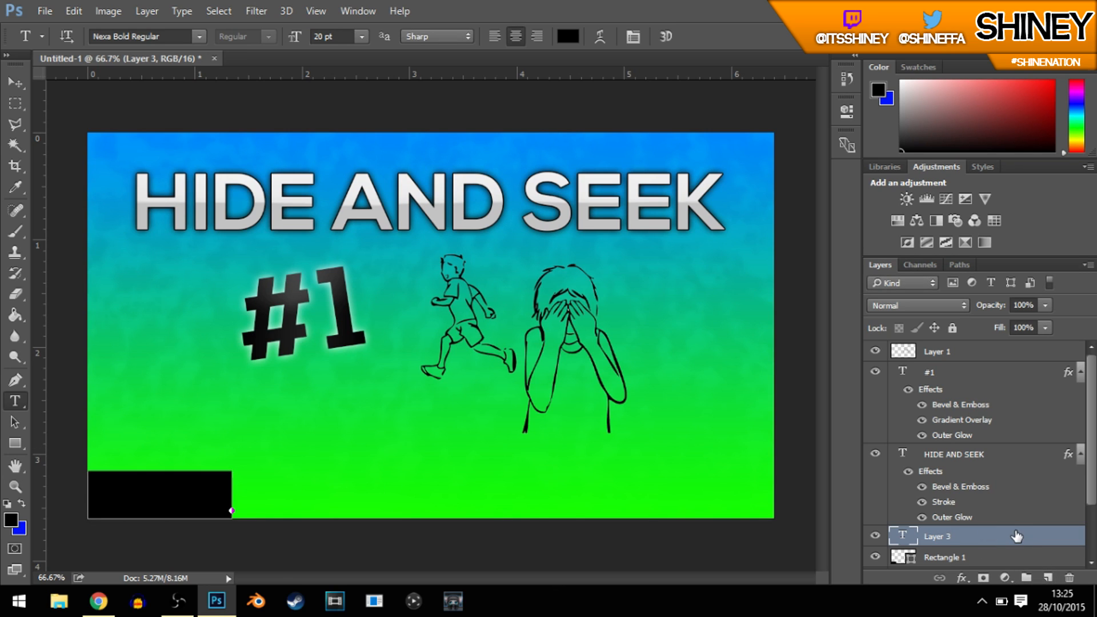
left_click(1007, 558)
left_click(1031, 538)
left_click(15, 83)
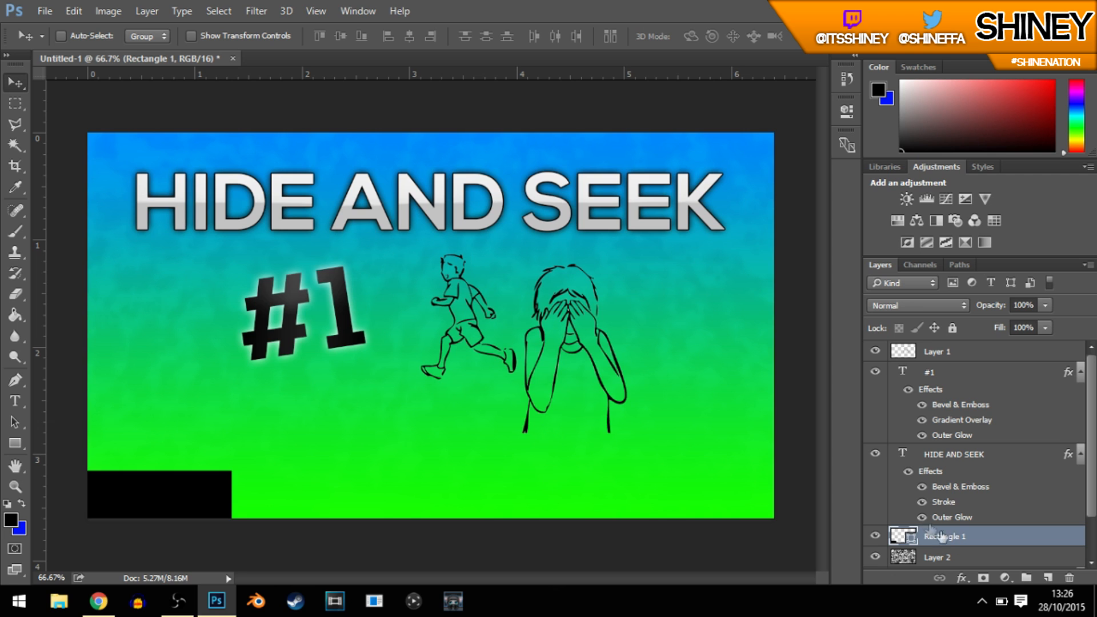
Step: Rasterize the black rectangle's layer and add the text "SHINE" over the rectangle in Nexa Bold Regular
right_click(954, 537)
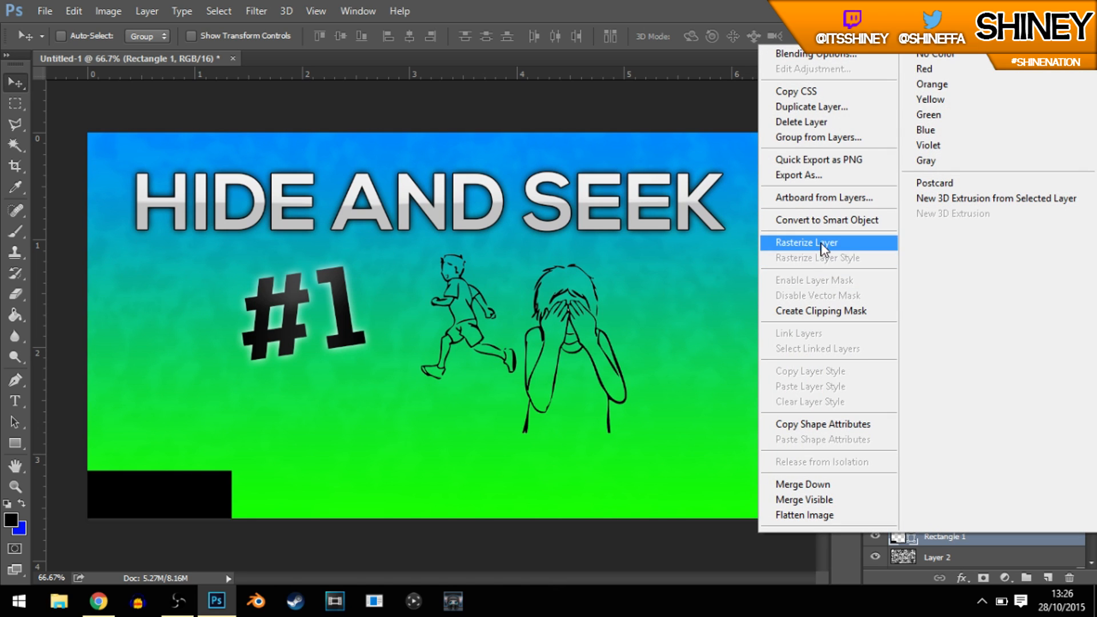
left_click(823, 244)
left_click(15, 380)
left_click(16, 401)
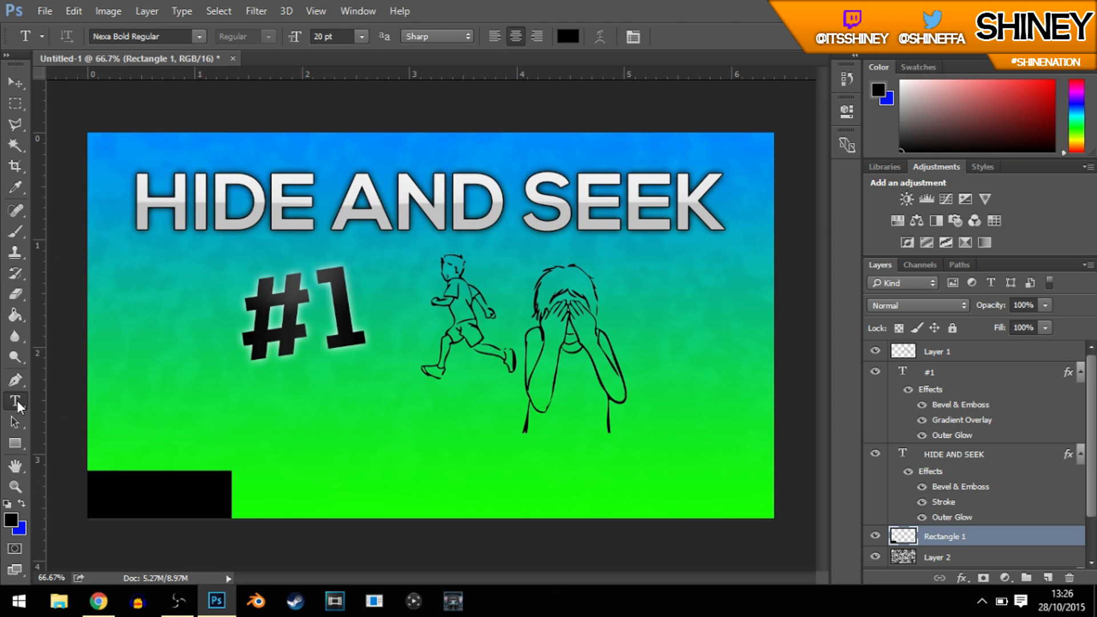
left_click(146, 502)
type("SHINE")
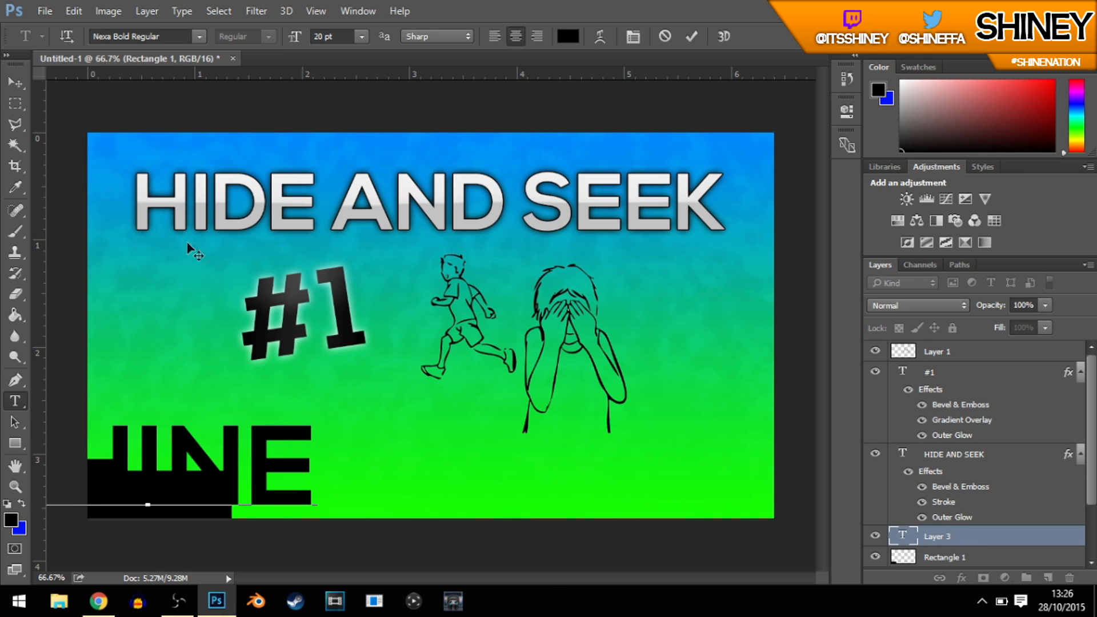
Step: Reduce the SHINE text to 8 pt and move it just above the black rectangle
left_click_drag(313, 441, 23, 446)
left_click_drag(294, 43, 285, 42)
left_click(361, 37)
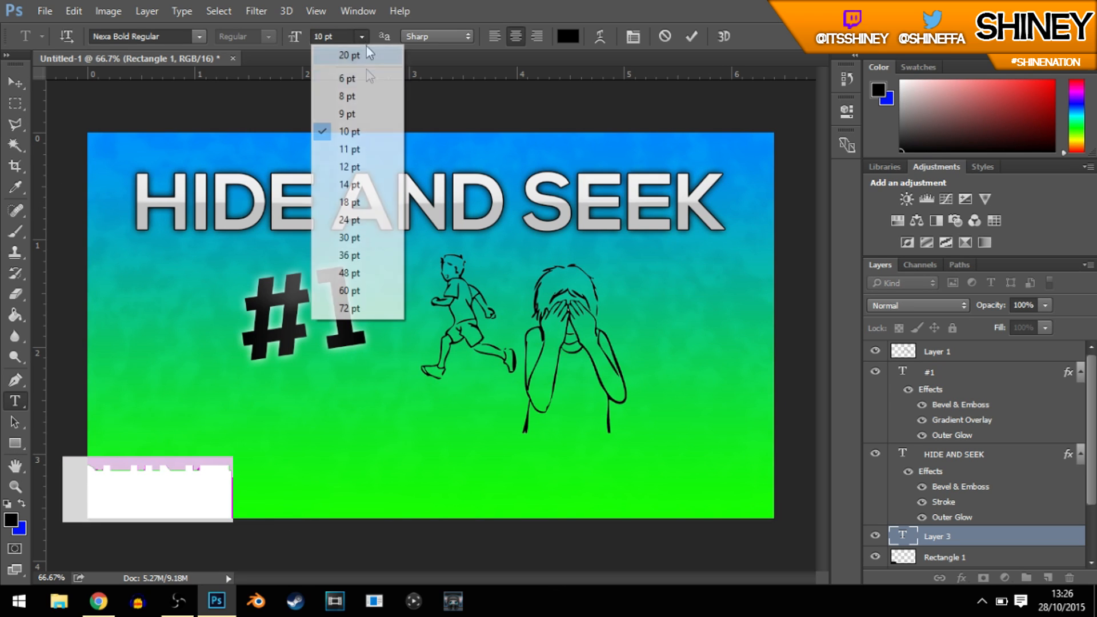
left_click(349, 96)
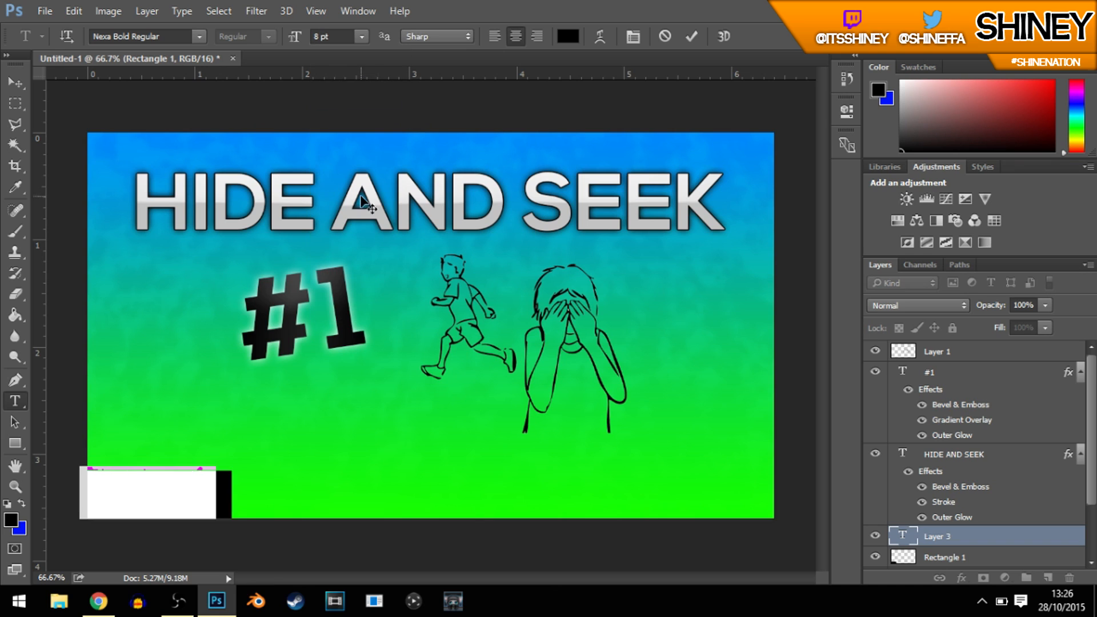
left_click(7, 83)
left_click_drag(294, 437, 284, 399)
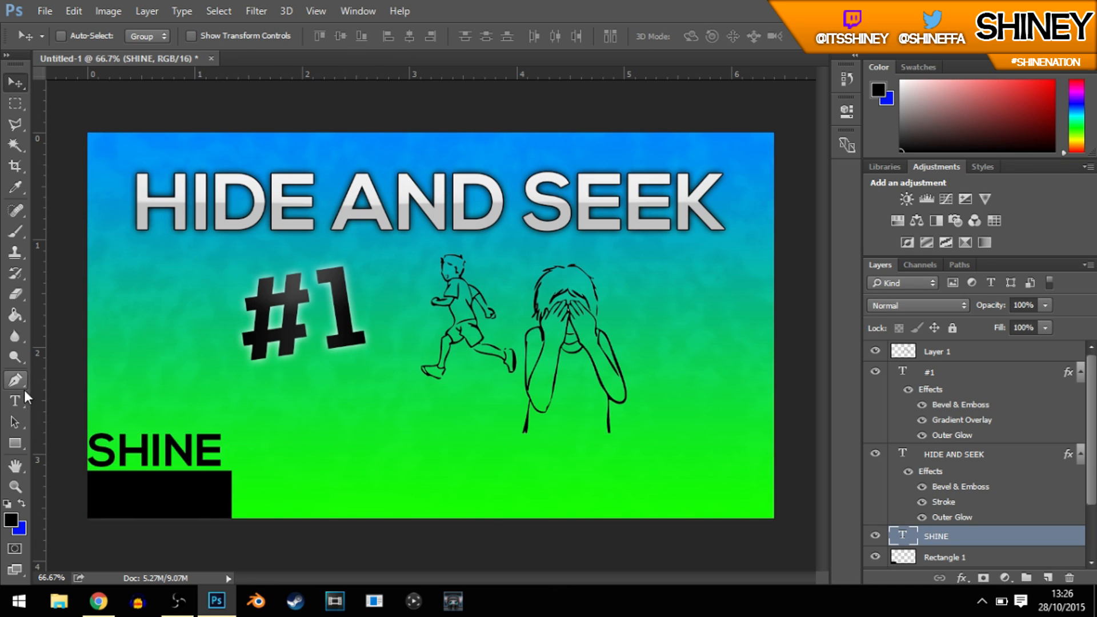
Step: Recolour the SHINE text to light grey e5e5e5 and centre it on the black rectangle
left_click(15, 401)
double_click(92, 446)
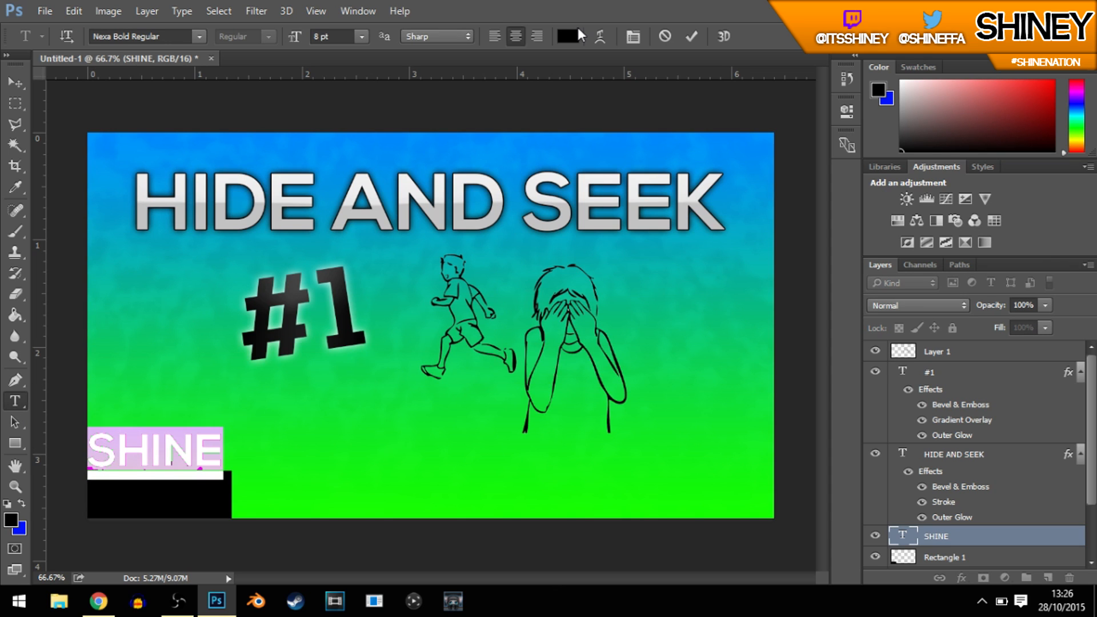
left_click(568, 36)
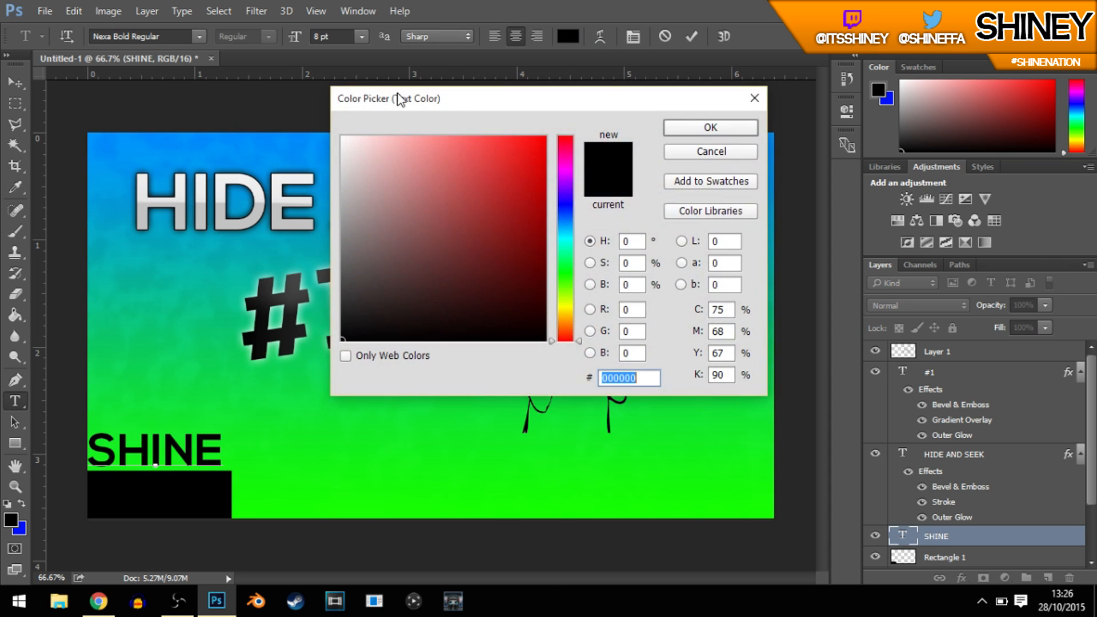
left_click(343, 160)
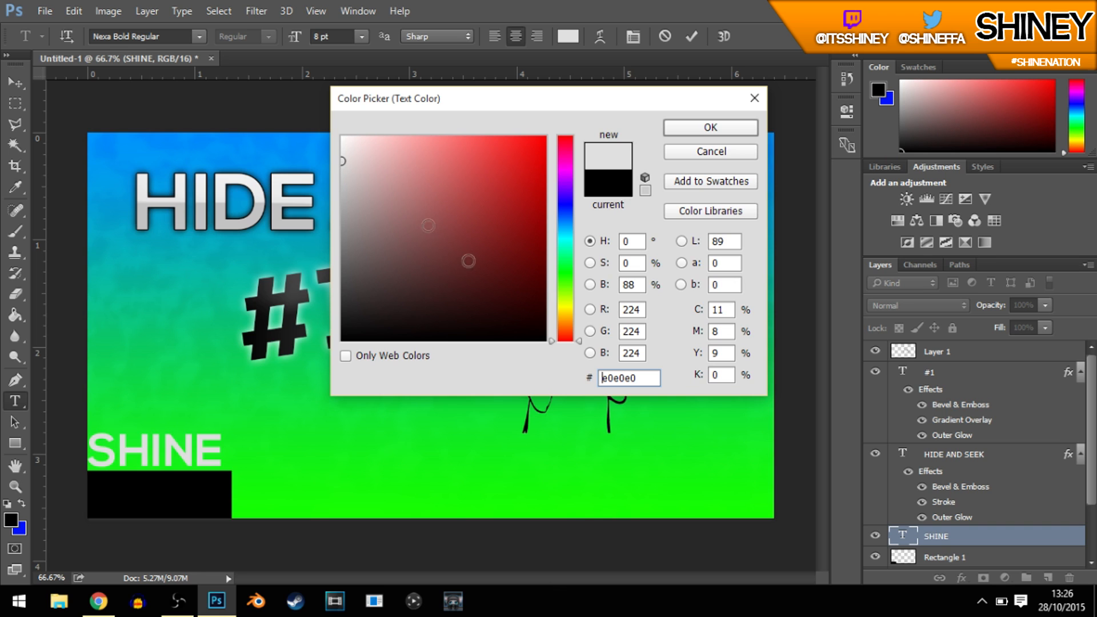
key("BackSpace")
key("BackSpace")
key("BackSpace")
key("BackSpace")
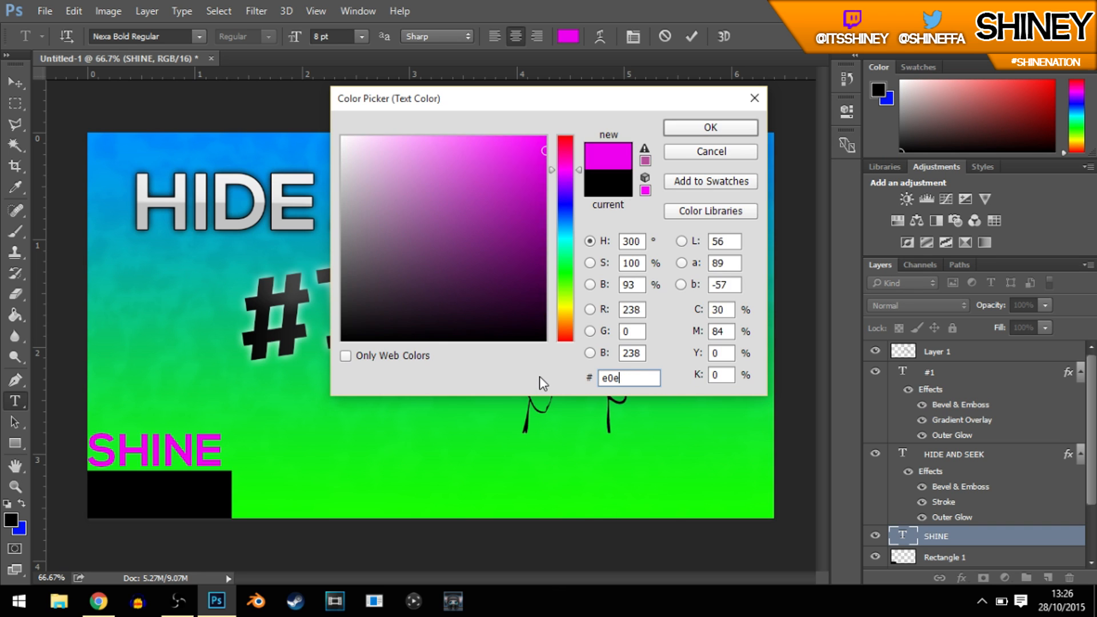
type("5e5e5")
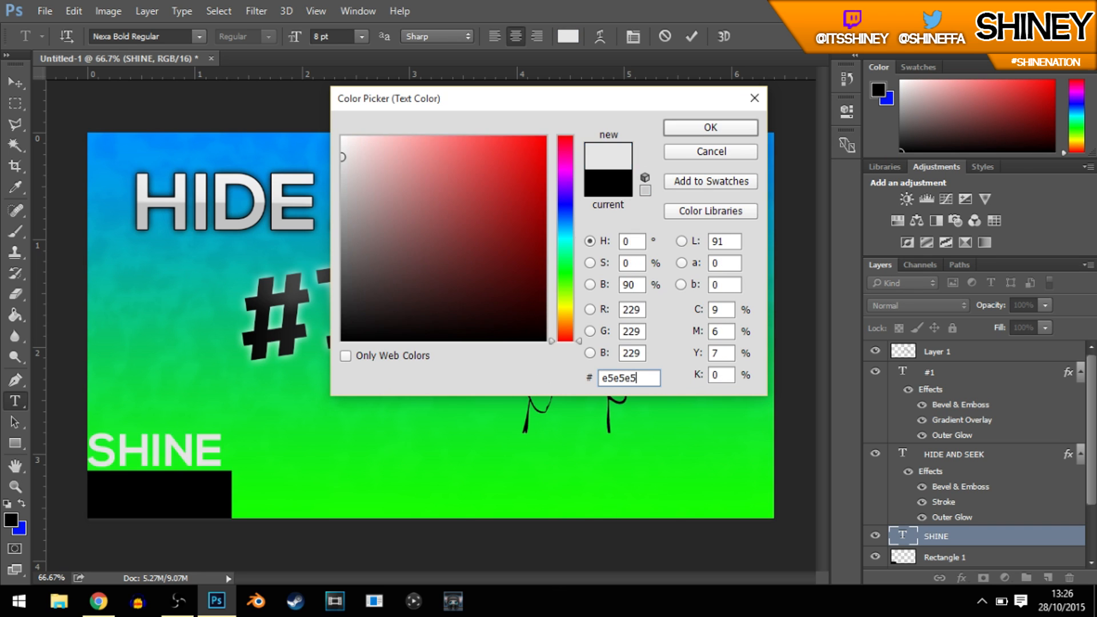
key("Return")
key("ctrl+Return")
key("v")
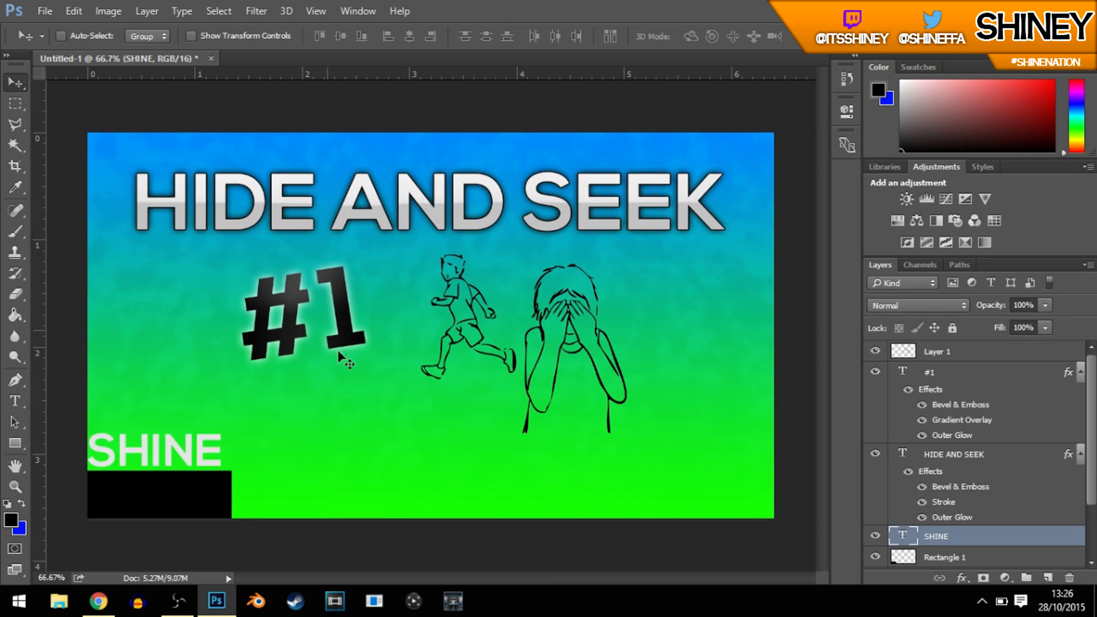
left_click_drag(327, 343, 324, 383)
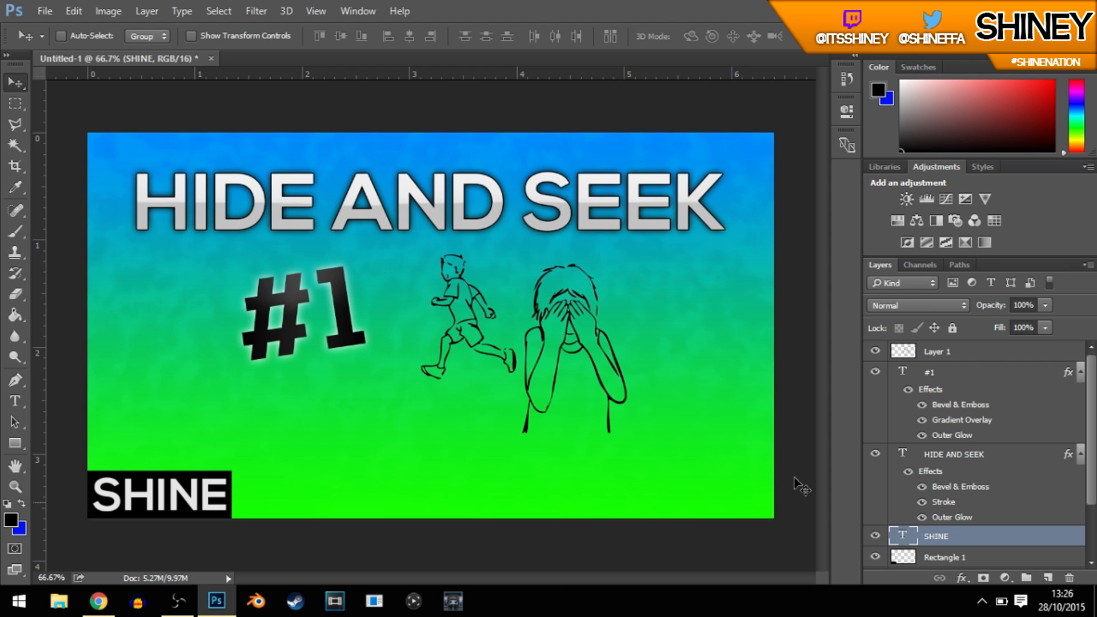
Step: Scale the SHINE text and the black rectangle together to about two-thirds size, anchored in the canvas's lower-left corner
left_click(1037, 540, "ctrl")
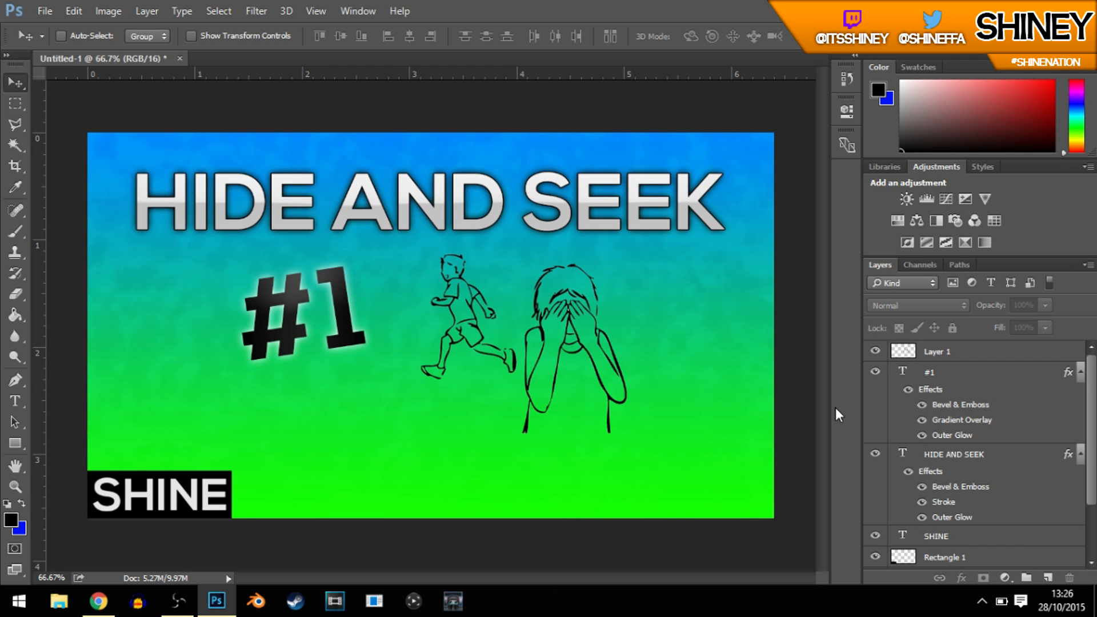
scroll(971, 509, "down", 2)
left_click(963, 499, "ctrl")
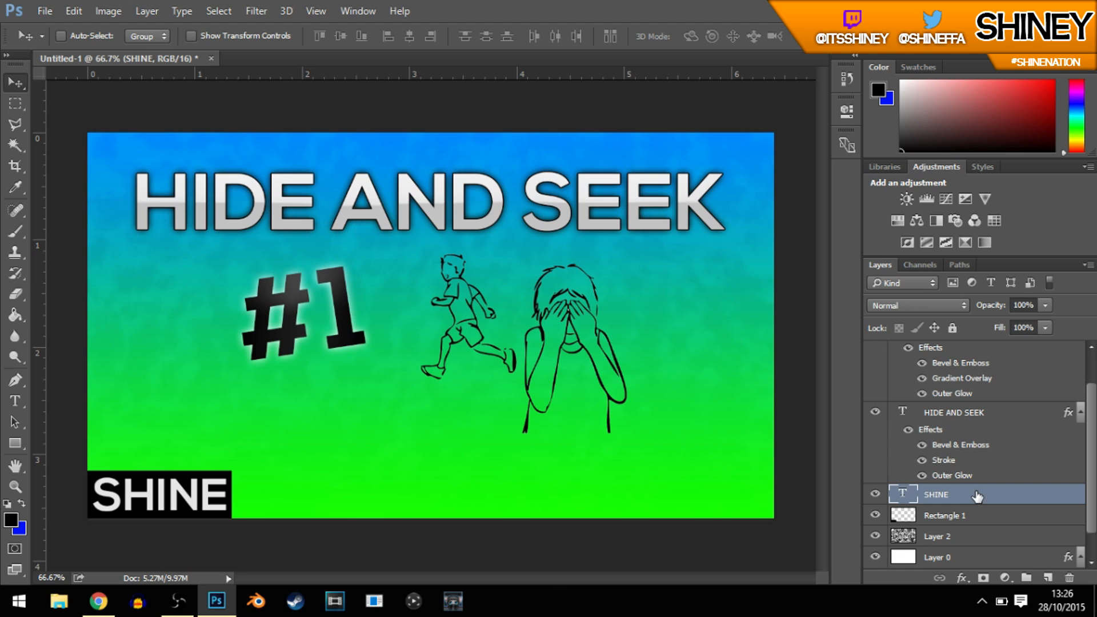
left_click(973, 518, "ctrl")
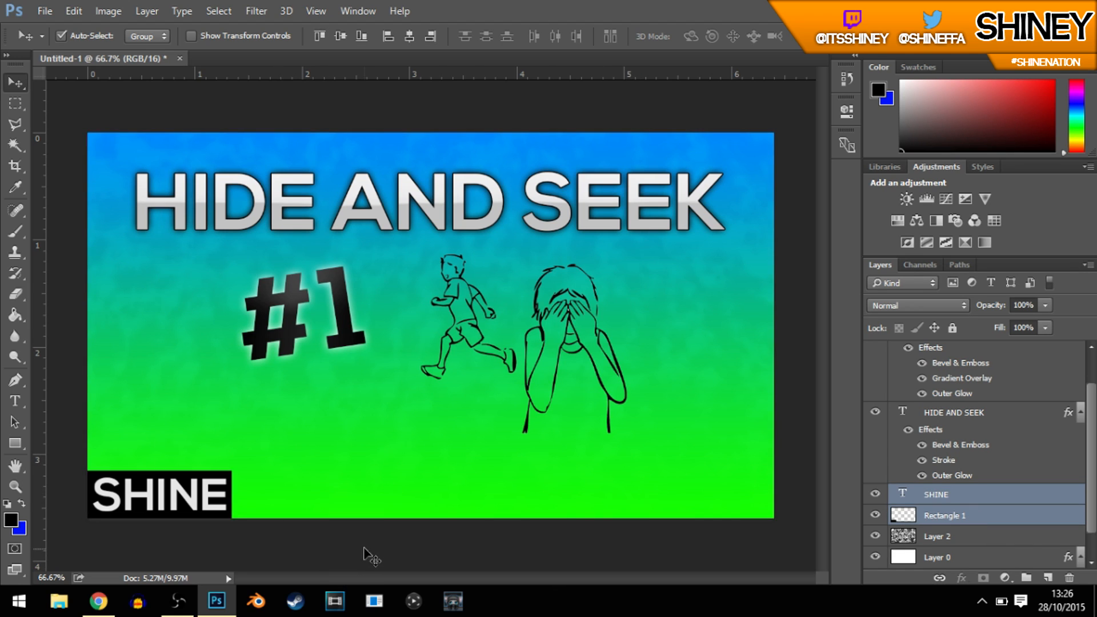
key("ctrl+t")
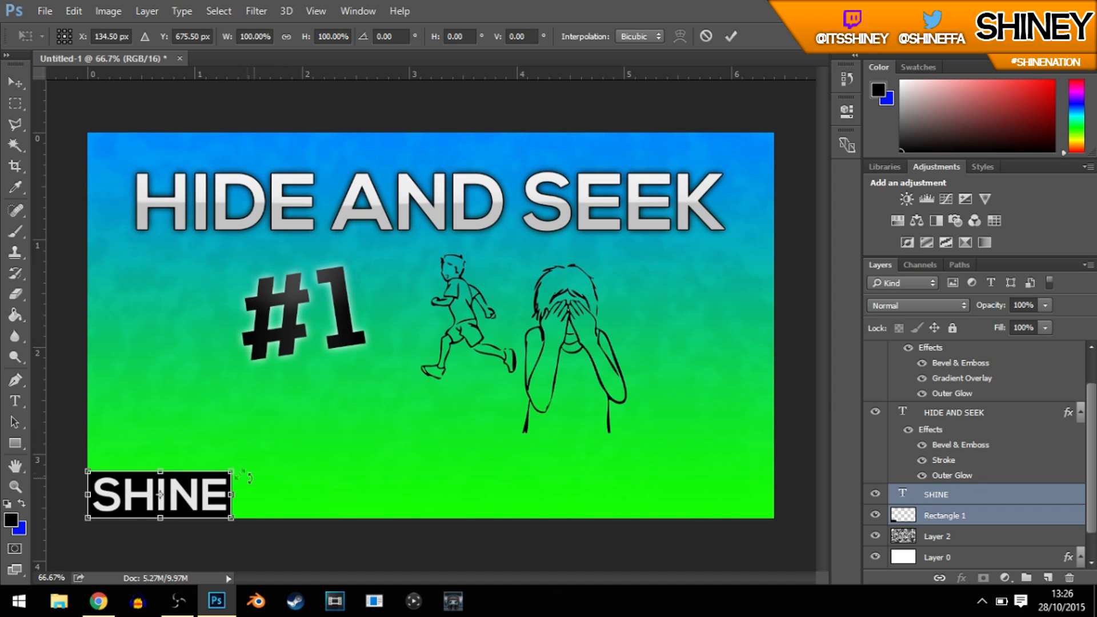
left_click_drag(233, 469, 189, 487)
key("Return")
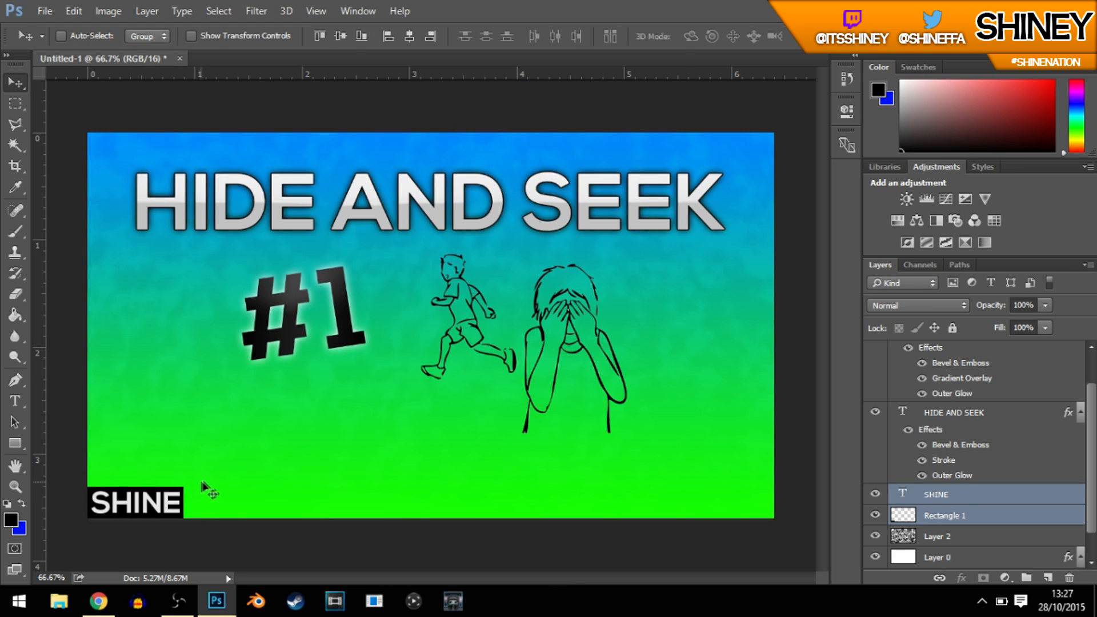
Step: Apply Bevel & Emboss to the SHINE text with a shading altitude of 18°
left_click(977, 495)
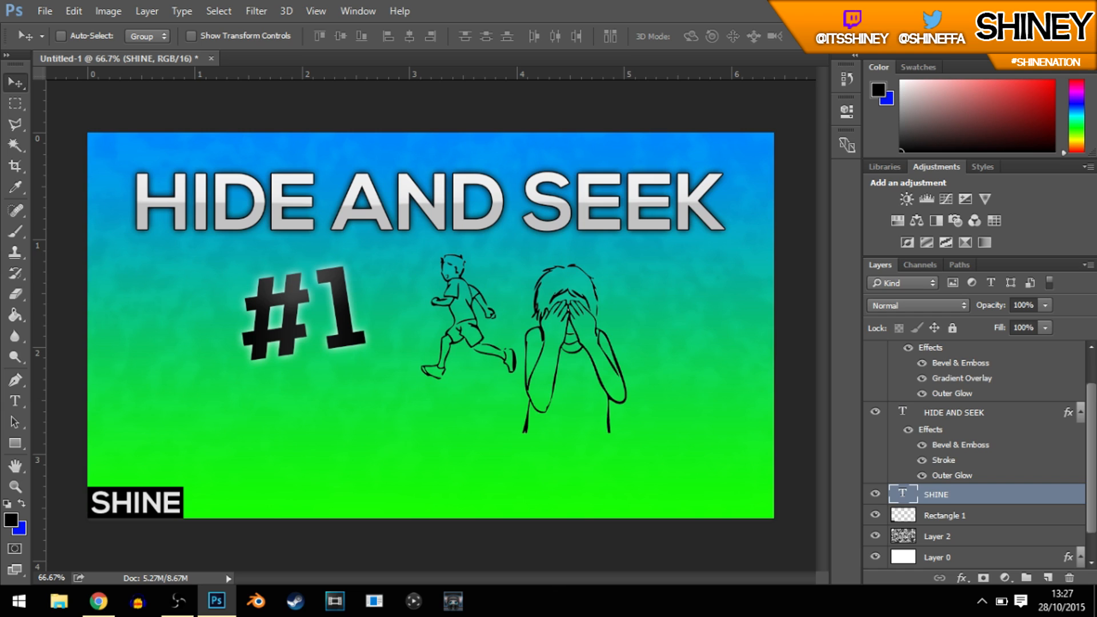
scroll(1015, 413, "down", 2)
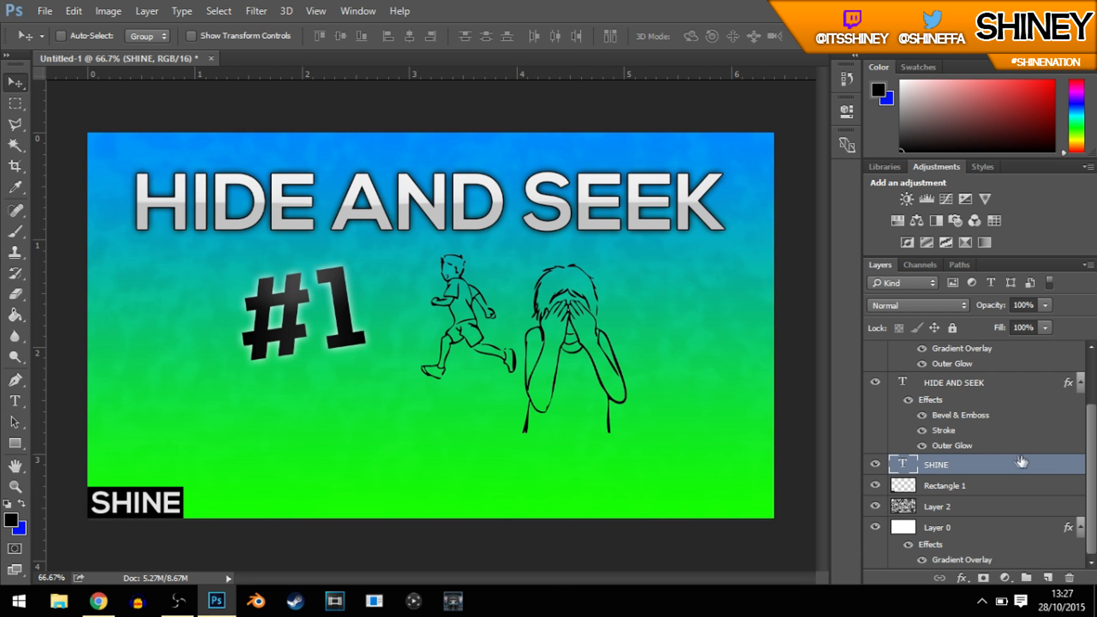
double_click(1076, 477)
left_click_drag(533, 129, 766, 268)
left_click(608, 342)
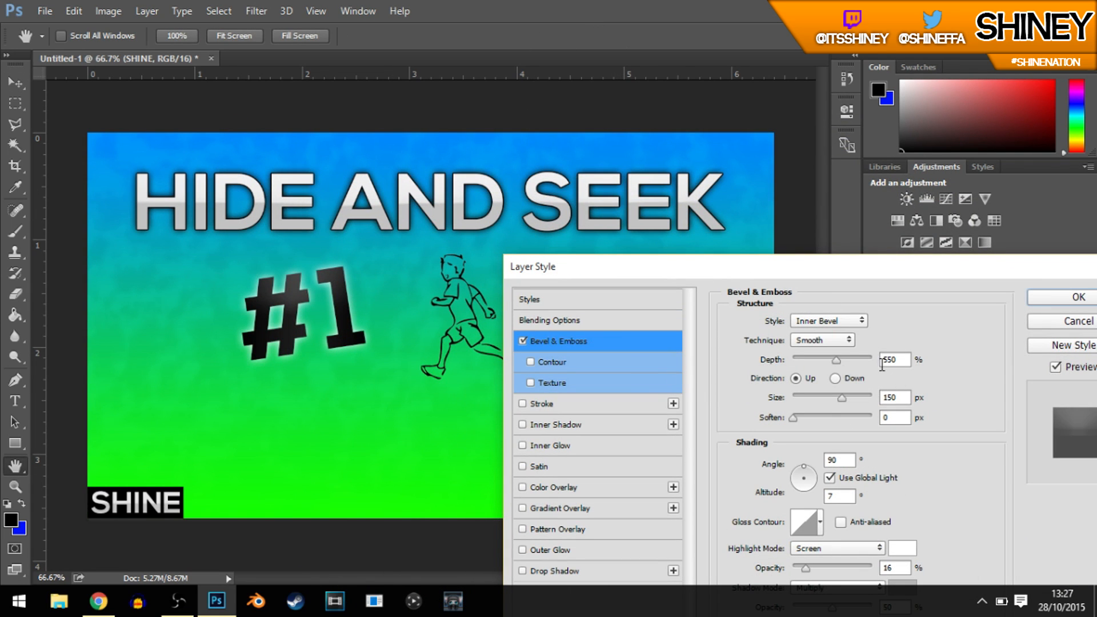
left_click_drag(934, 266, 892, 149)
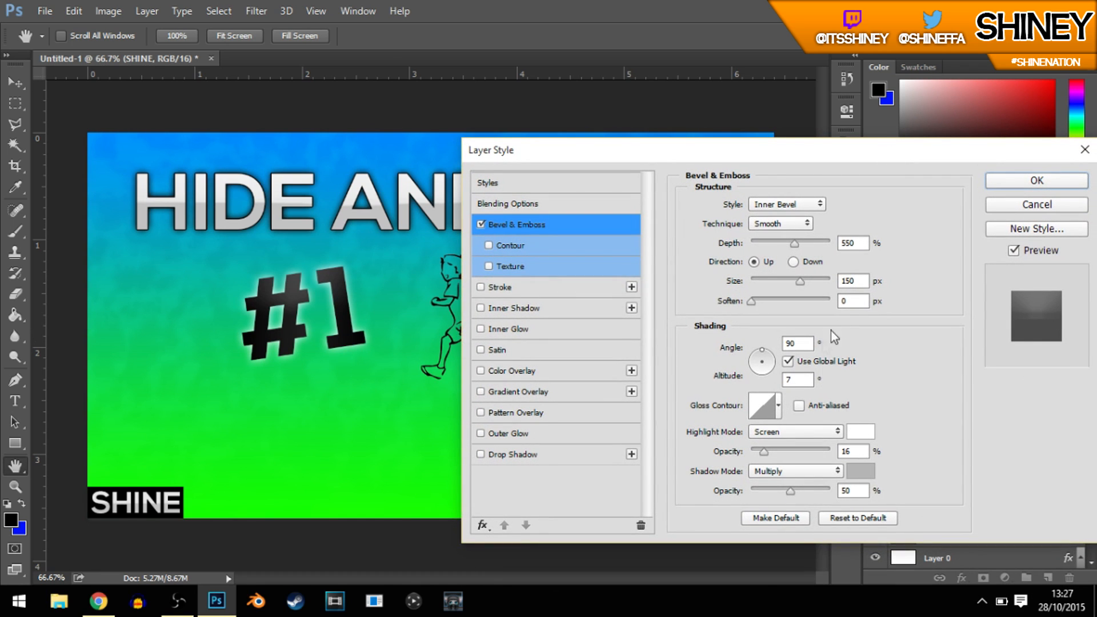
left_click(799, 379)
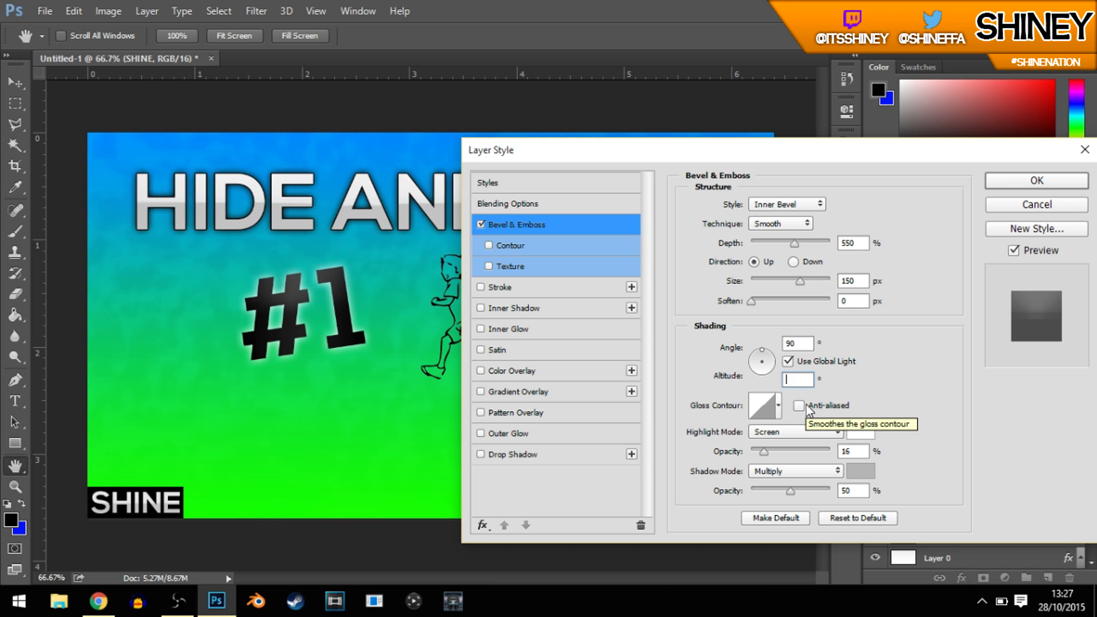
type("18")
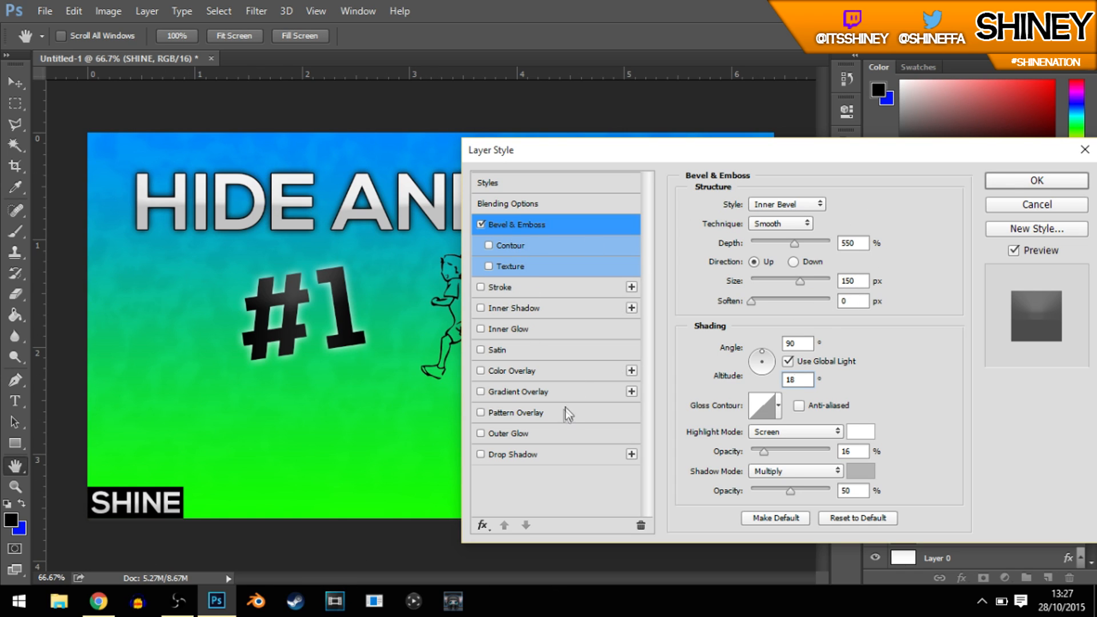
left_click(1037, 181)
Step: Apply a dark Gradient Overlay to the Rectangle 1 layer, with Linear style, a 90° angle and Reverse off
scroll(989, 437, "down", 2)
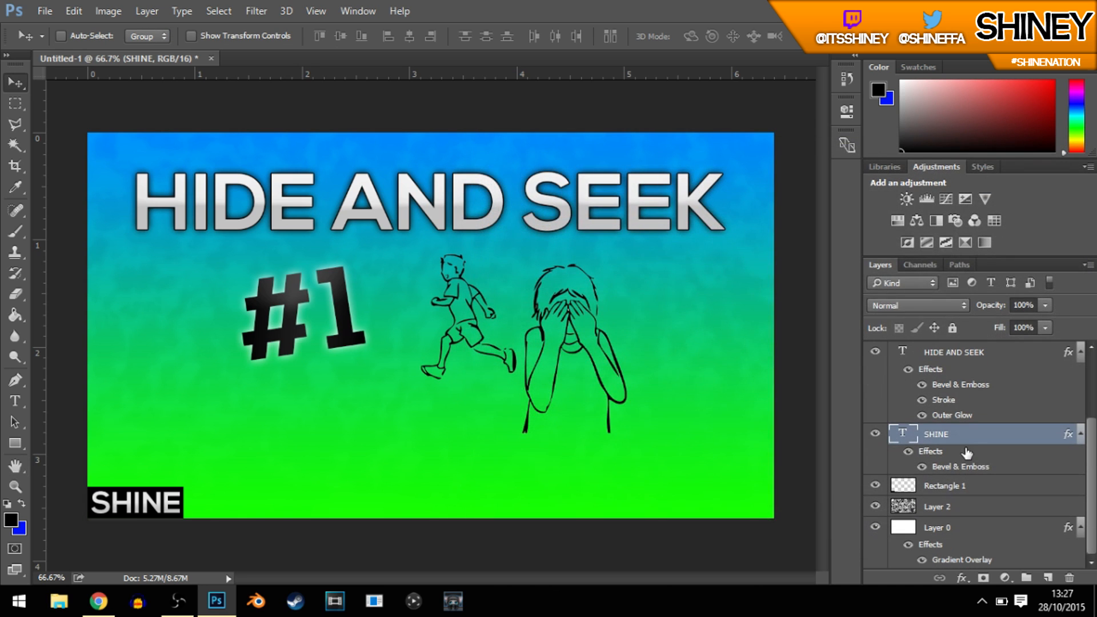
double_click(1073, 490)
left_click_drag(783, 150, 620, 86)
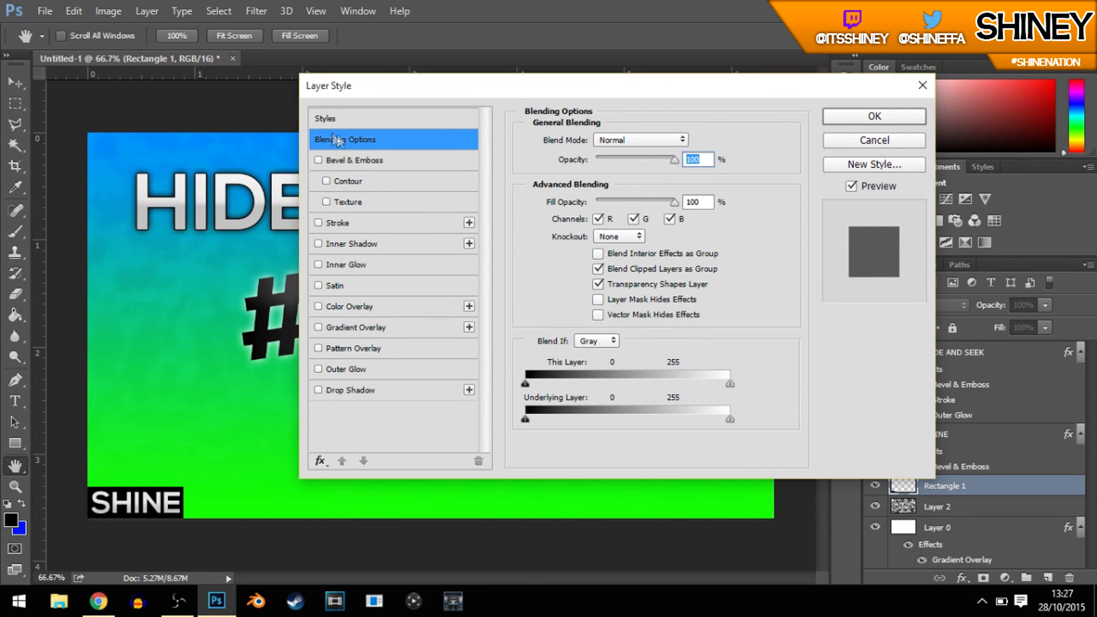
left_click(342, 327)
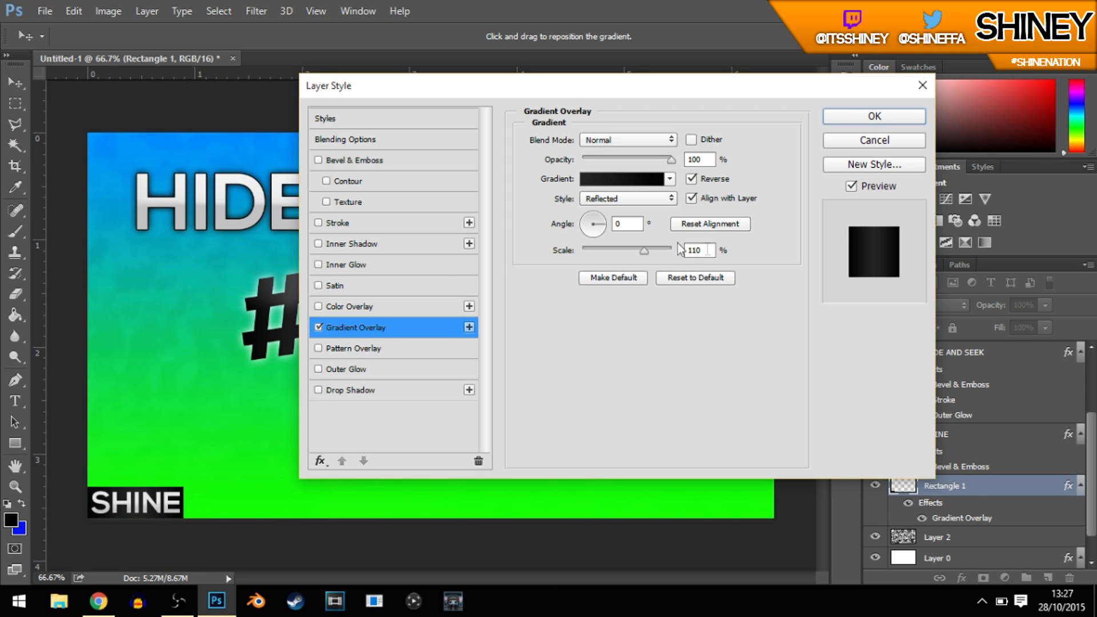
left_click(628, 197)
left_click(621, 215)
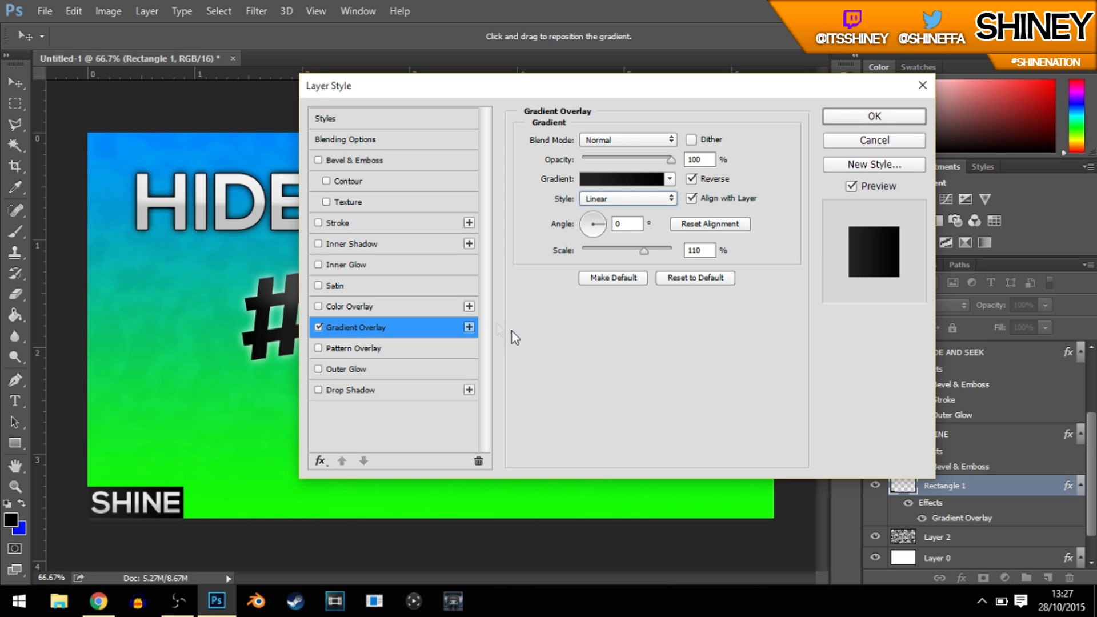
left_click(622, 223)
type("90")
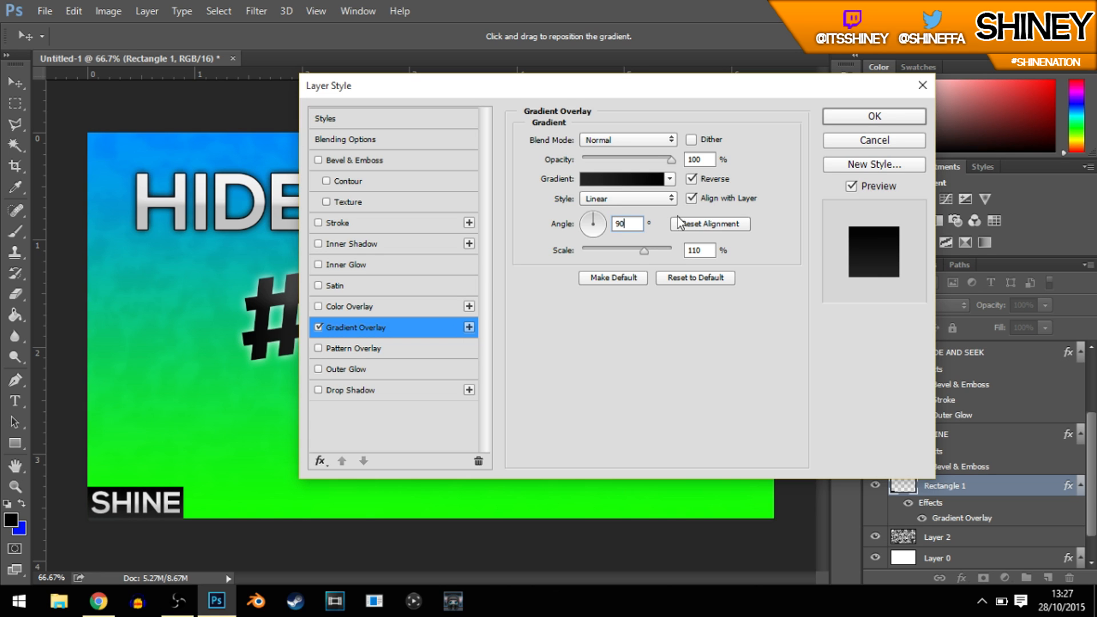
left_click(693, 180)
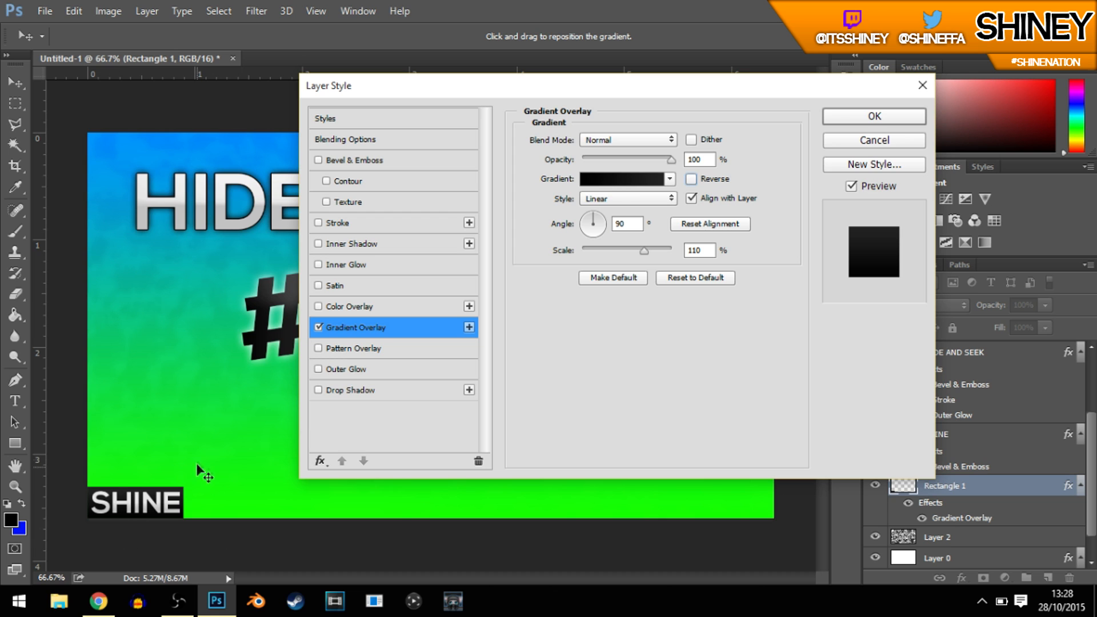
left_click(903, 114)
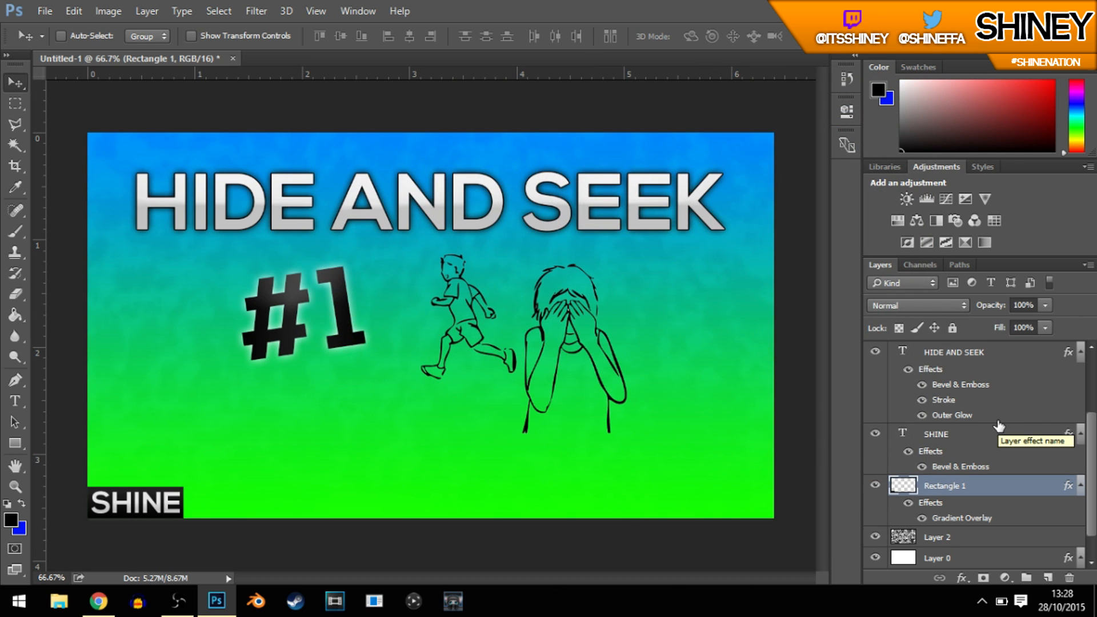
scroll(998, 426, "up", 3)
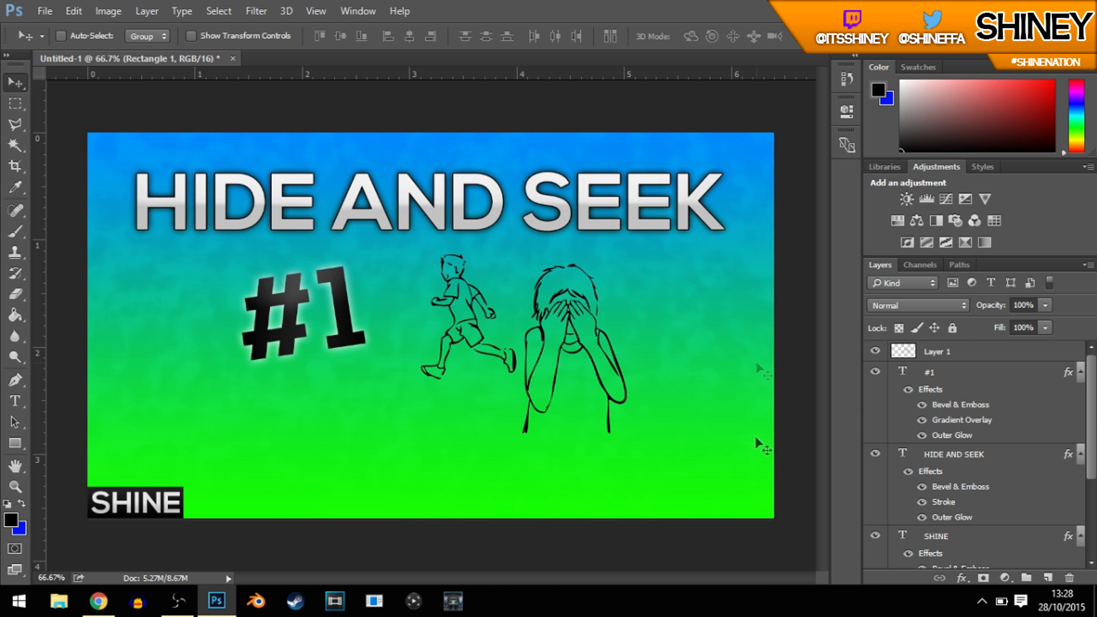
scroll(993, 429, "down", 4)
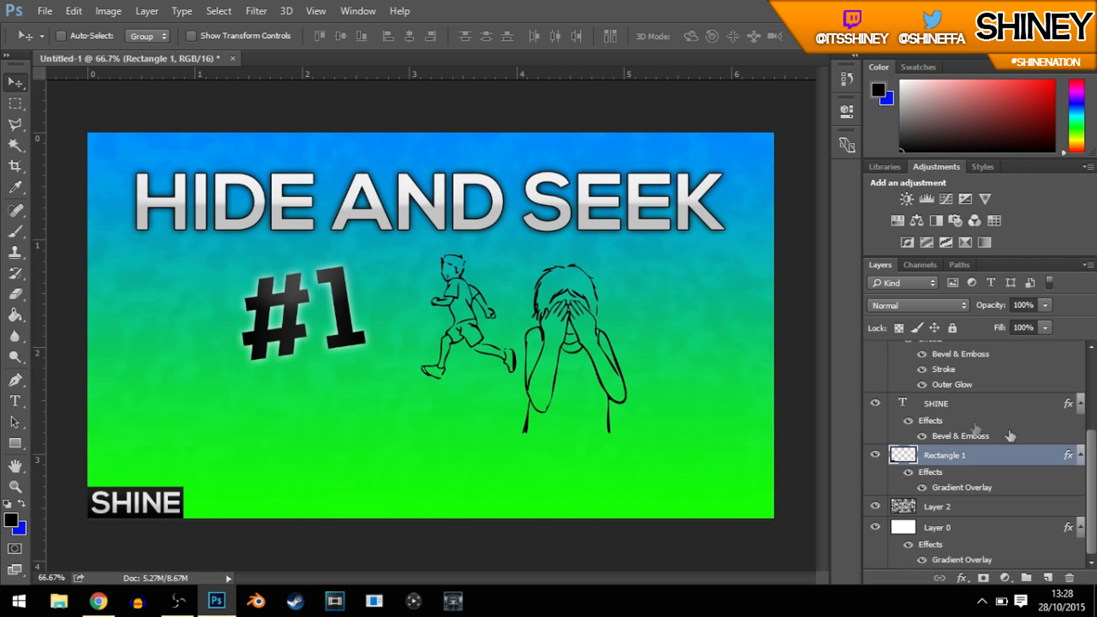
scroll(1009, 406, "up", 2)
scroll(1010, 404, "up", 2)
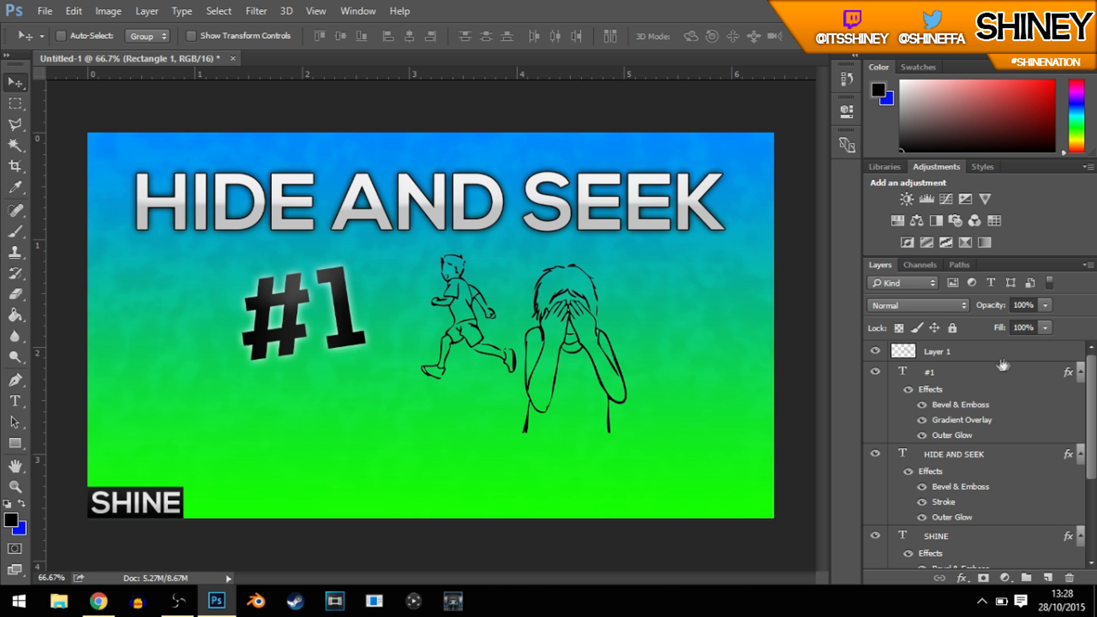